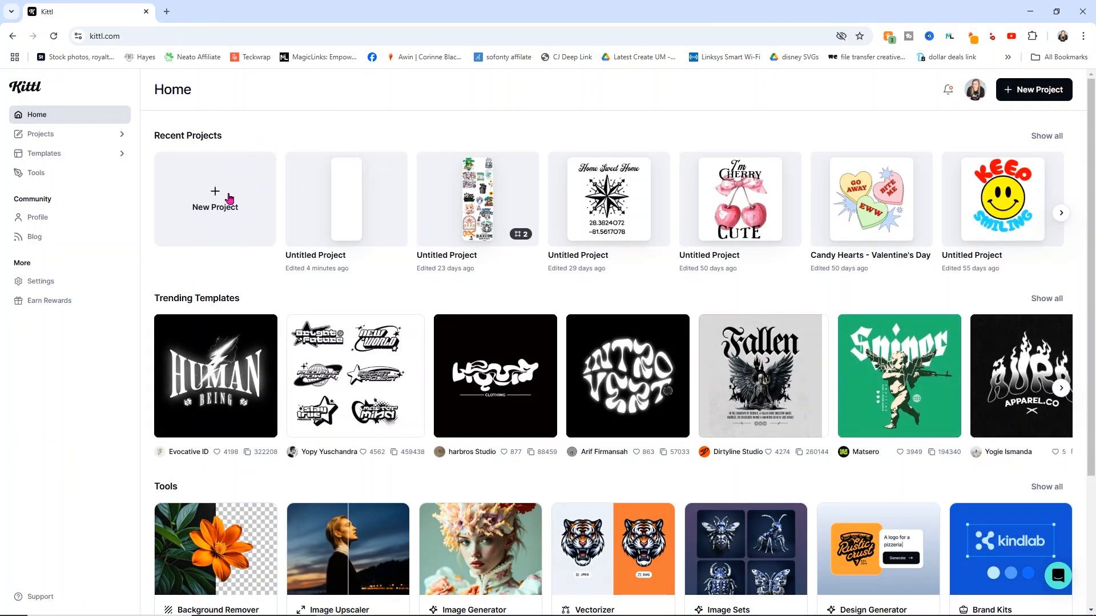
# - Start a new project and set its artboard unit to inches and its width to 22.00 in
pyautogui.click(1036, 92)
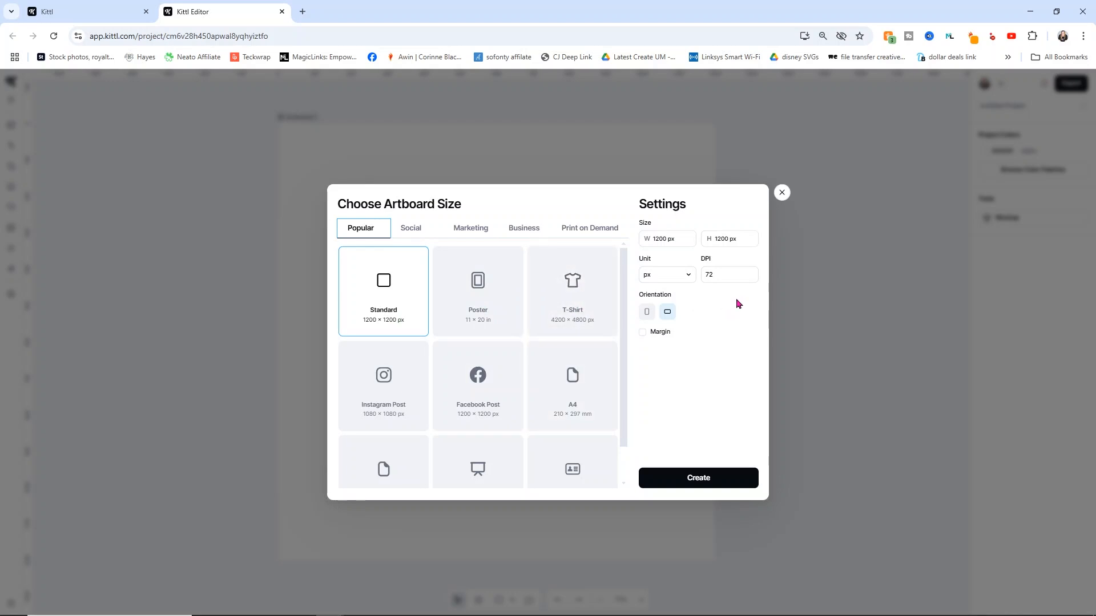
pyautogui.click(662, 273)
pyautogui.click(661, 300)
pyautogui.press('Left')
pyautogui.press('Left')
pyautogui.press('Left')
pyautogui.press('BackSpace')
pyautogui.press('BackSpace')
pyautogui.press('BackSpace')
pyautogui.press('BackSpace')
pyautogui.press('BackSpace')
pyautogui.write('22.00')
# - Set the artboard height to 60.00 in and the DPI to 300, and create the artboard
pyautogui.click(732, 239)
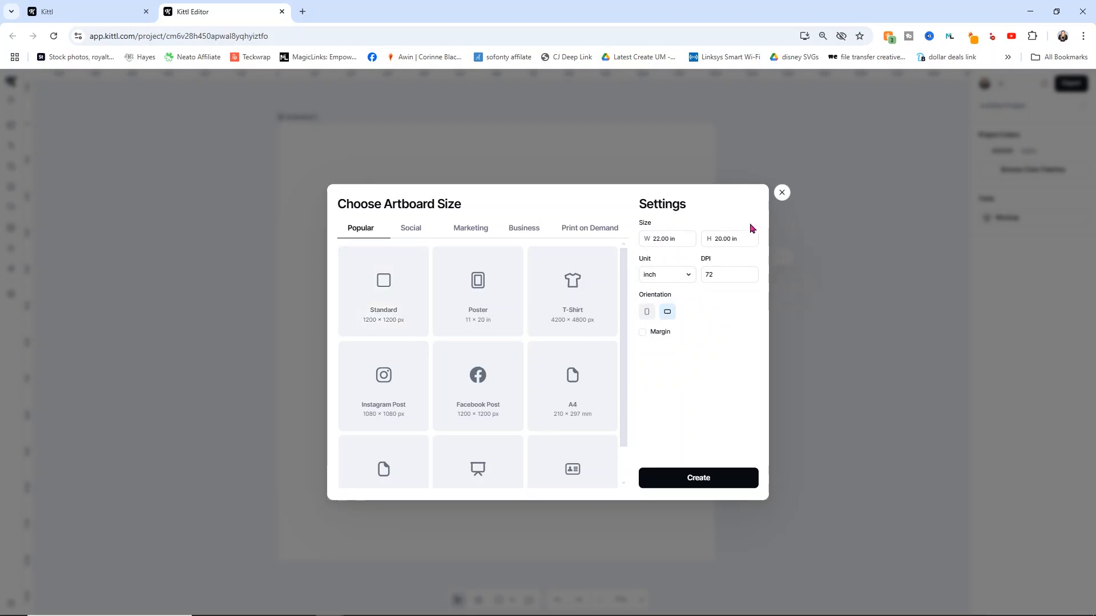
pyautogui.press('Left')
pyautogui.press('Left')
pyautogui.press('Left')
pyautogui.press('Left')
pyautogui.press('Left')
pyautogui.press('Left')
pyautogui.press('Left')
pyautogui.press('Left')
pyautogui.press('Left')
pyautogui.press('Left')
pyautogui.press('BackSpace')
pyautogui.write('6')
pyautogui.click(721, 273)
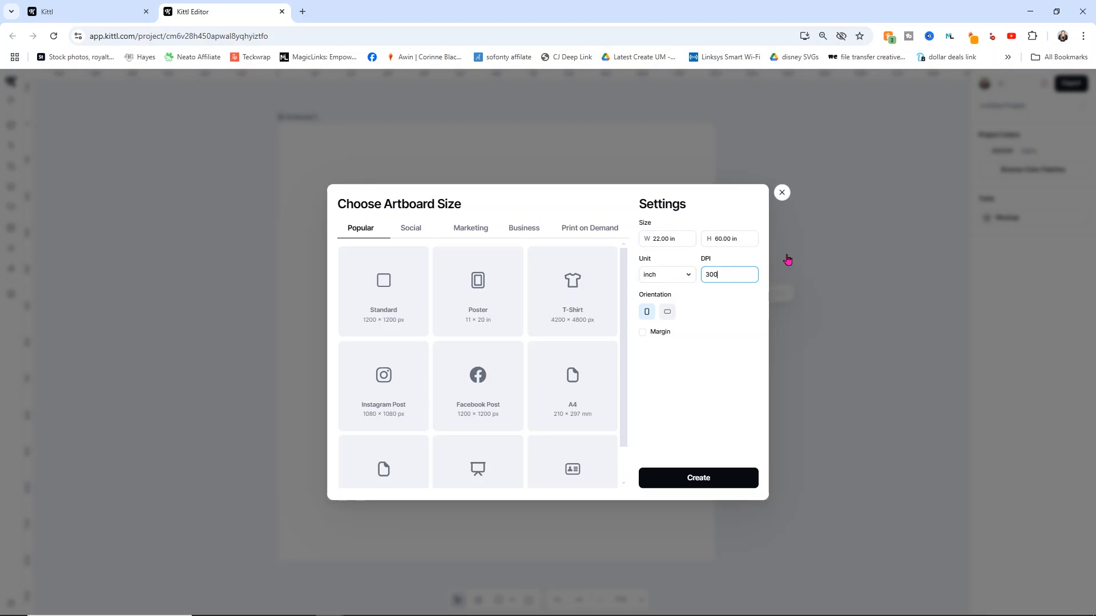
pyautogui.click(698, 479)
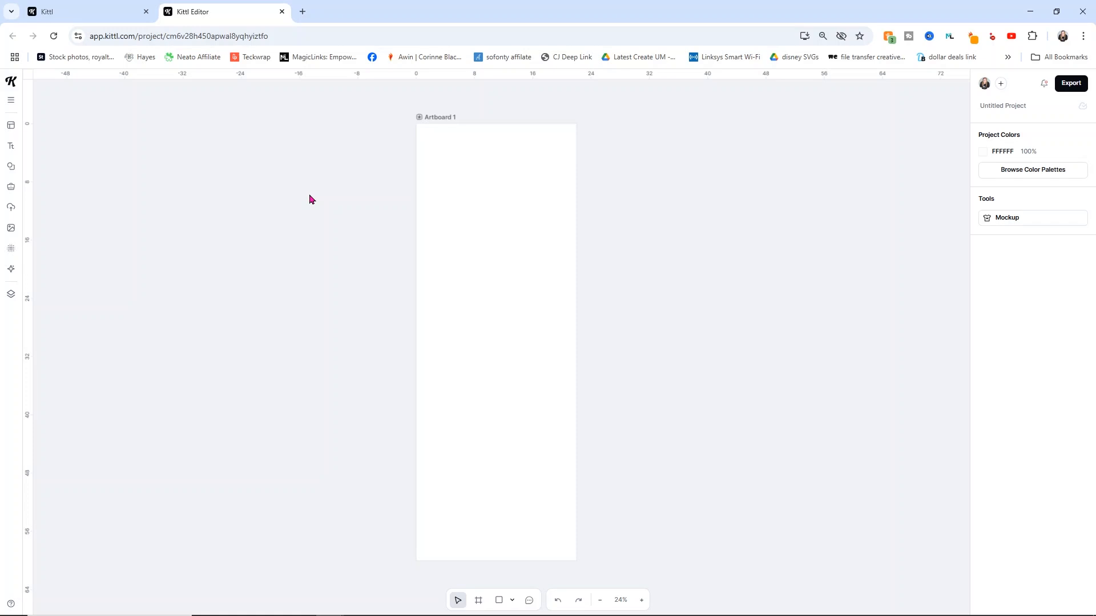
# - Search the design templates for "st patricks day"
pyautogui.click(11, 129)
pyautogui.click(68, 100)
pyautogui.write('st')
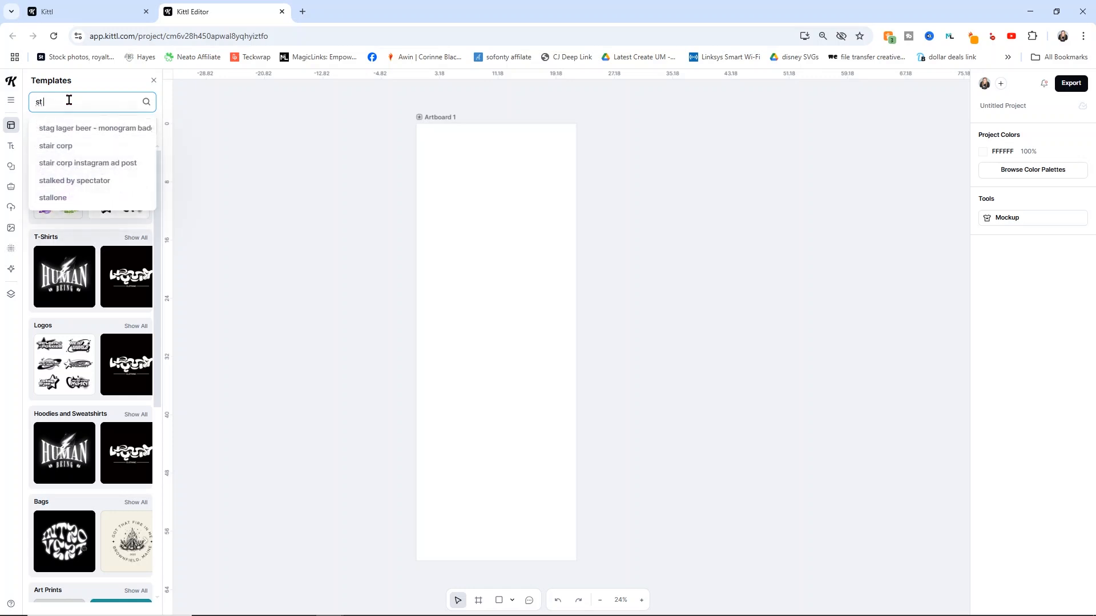
pyautogui.write(' patricks day')
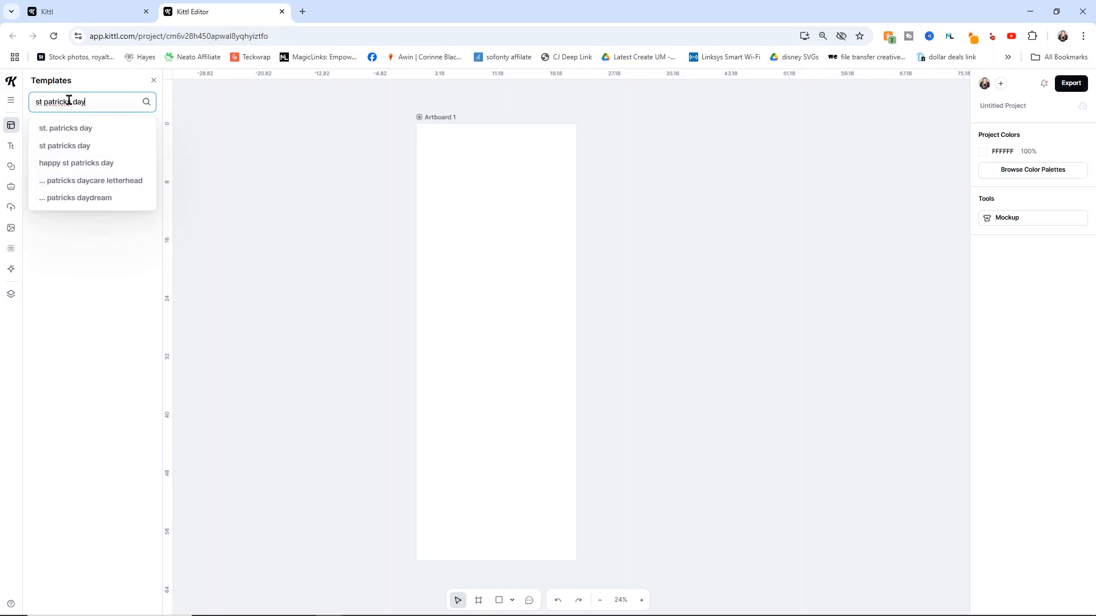
pyautogui.press('Return')
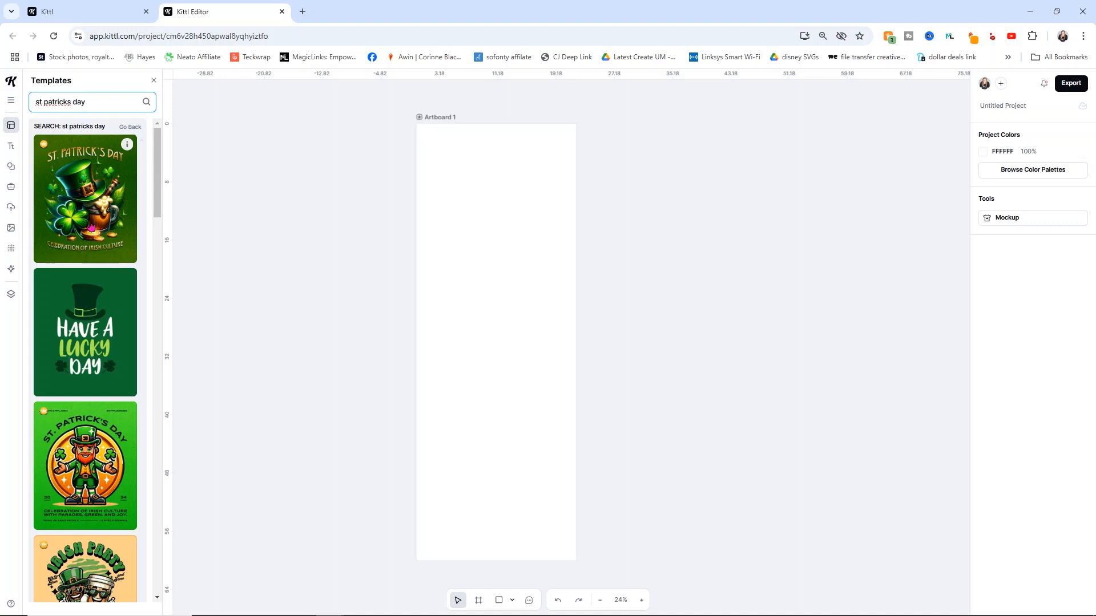
# - Add the "Happy St.Patrick's Day" leprechaun and rainbow template from the search results to the project
pyautogui.scroll(-8, 91, 227)
pyautogui.scroll(-3, 94, 233)
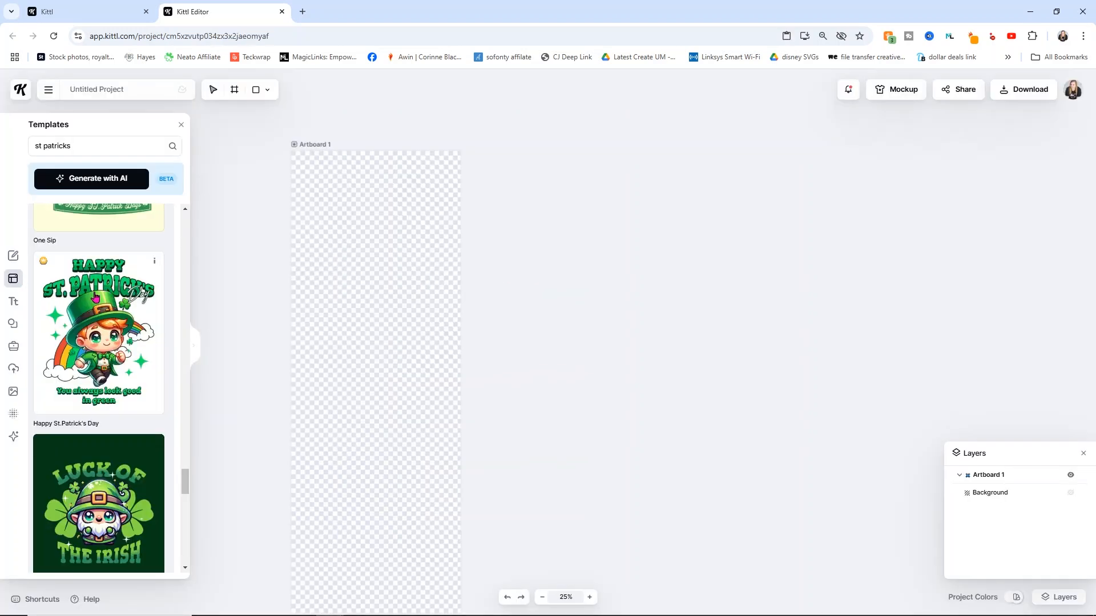
pyautogui.click(95, 296)
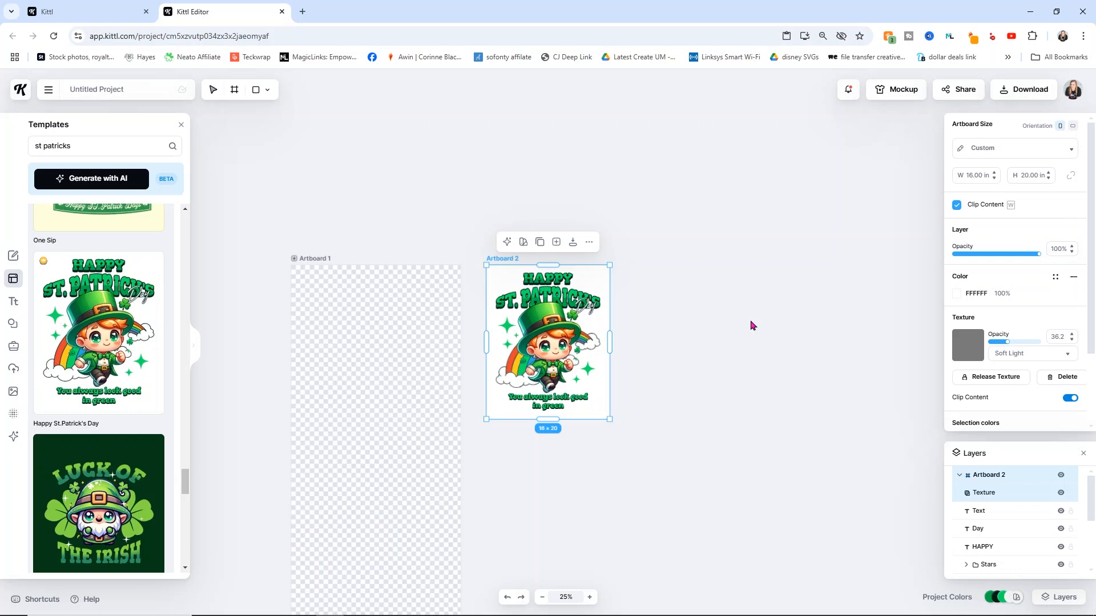
# - Move all elements of the leprechaun design into the upper-left corner of Artboard 1 and scale them down to under half its width
pyautogui.moveTo(661, 411); pyautogui.dragTo(490, 258)
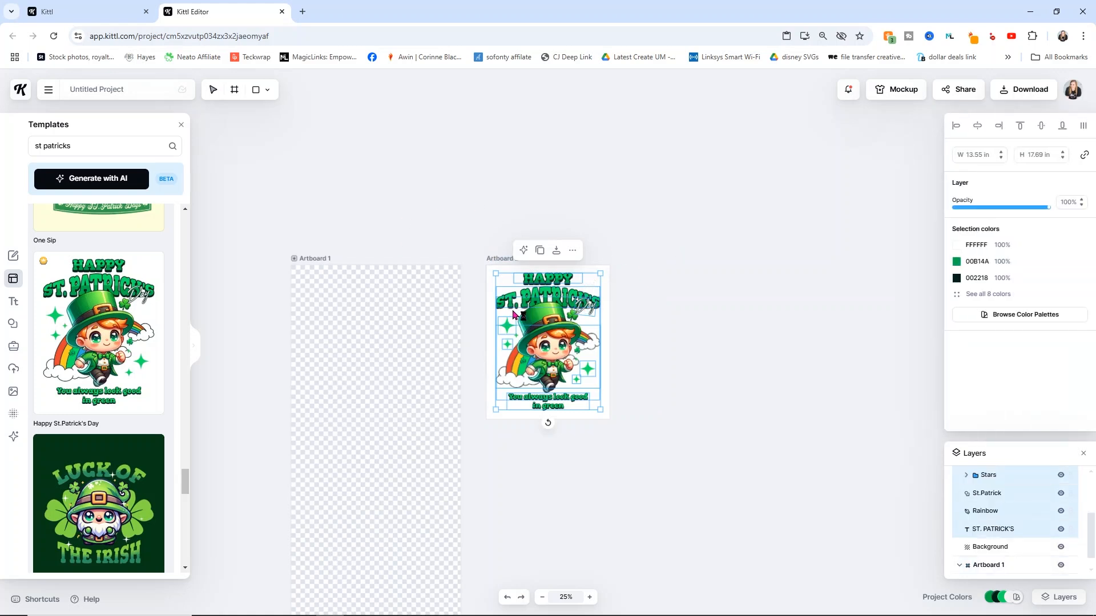
pyautogui.moveTo(502, 326); pyautogui.dragTo(302, 321)
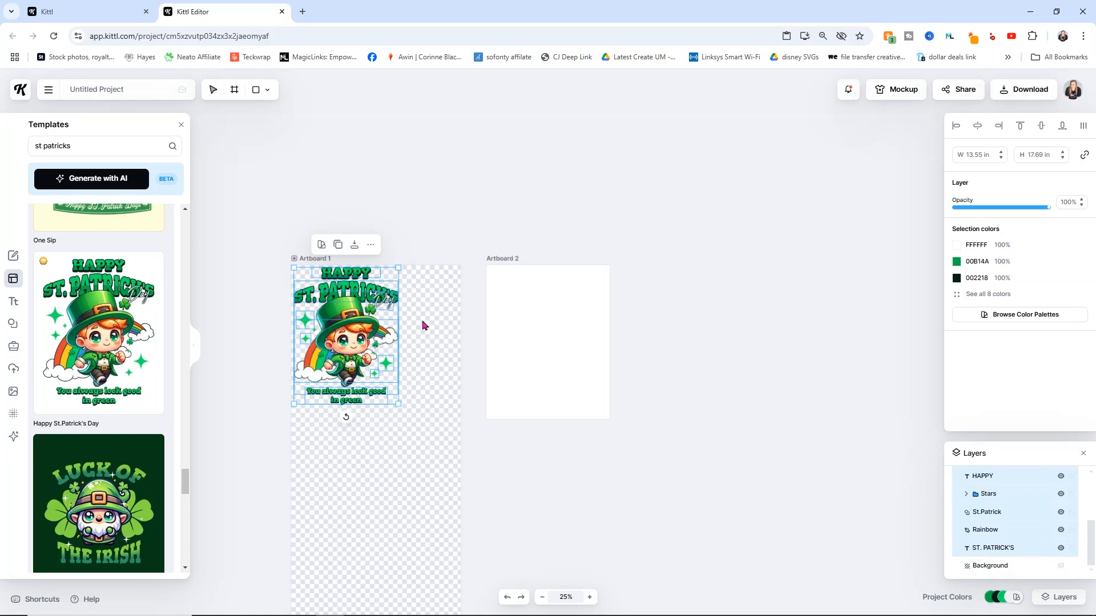
pyautogui.moveTo(398, 404); pyautogui.dragTo(363, 361)
pyautogui.click(415, 383)
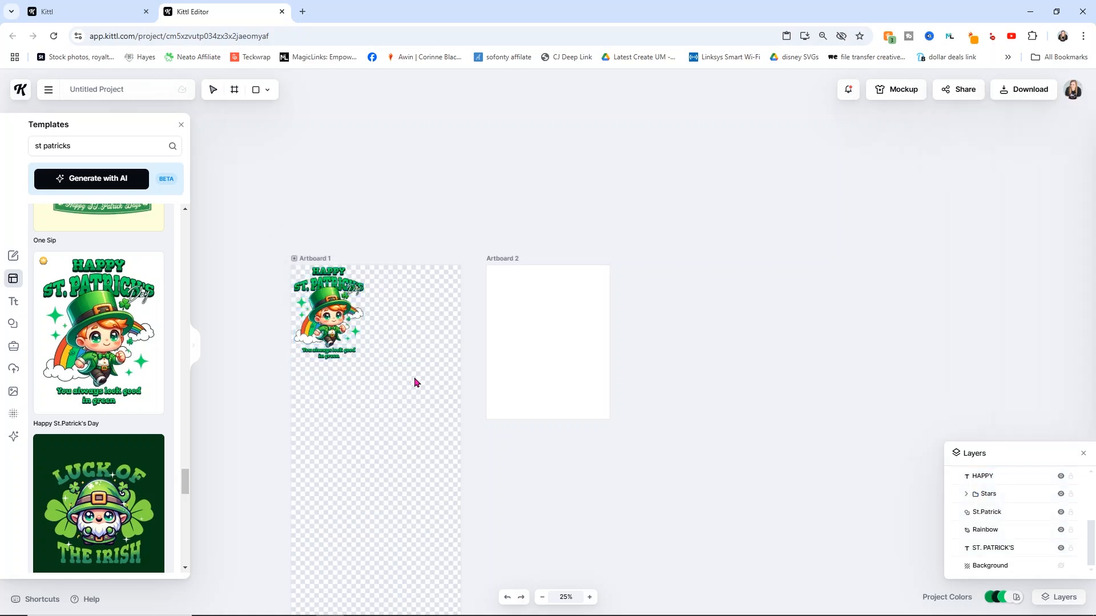
# - Delete the emptied Artboard 2
pyautogui.click(568, 329)
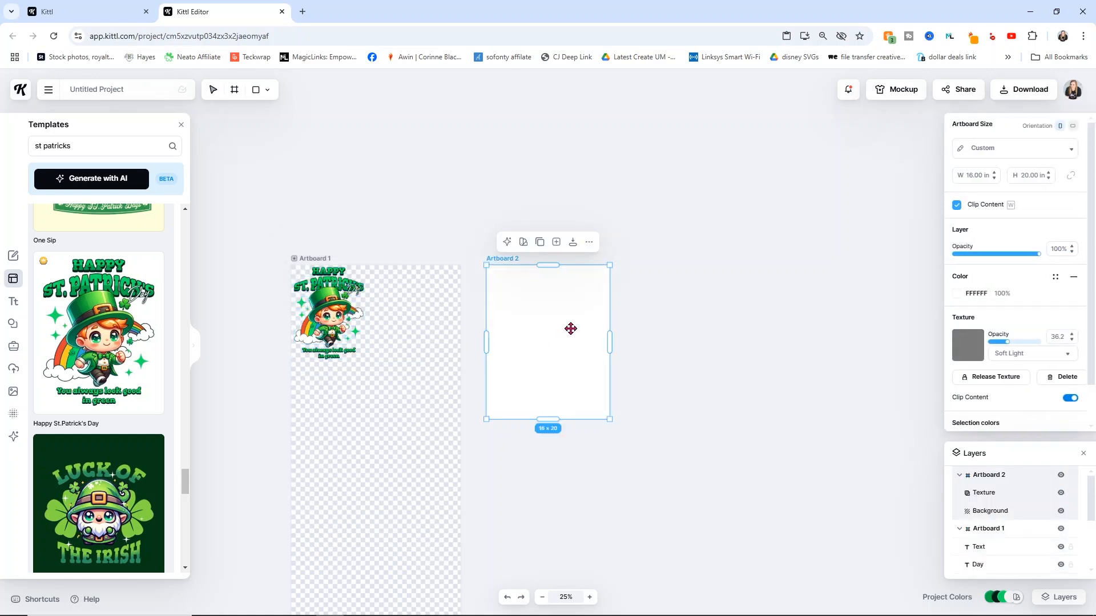
pyautogui.press('Delete')
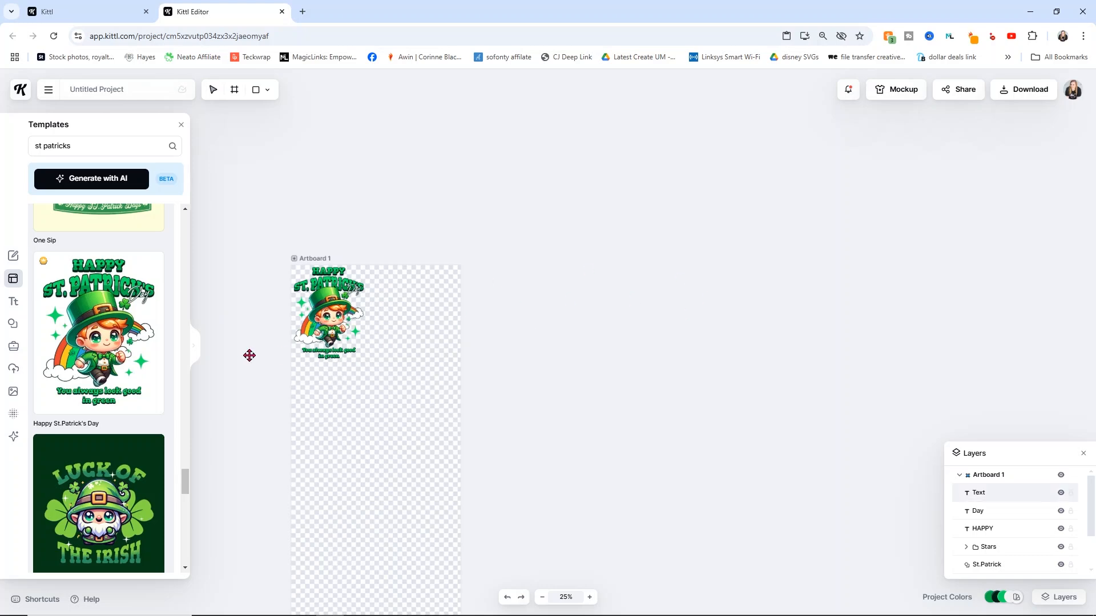
# - Browse the st patricks template results and add "St. Patrick's Day Parade - Event" to the project
pyautogui.scroll(-4, 166, 368)
pyautogui.scroll(-3, 166, 370)
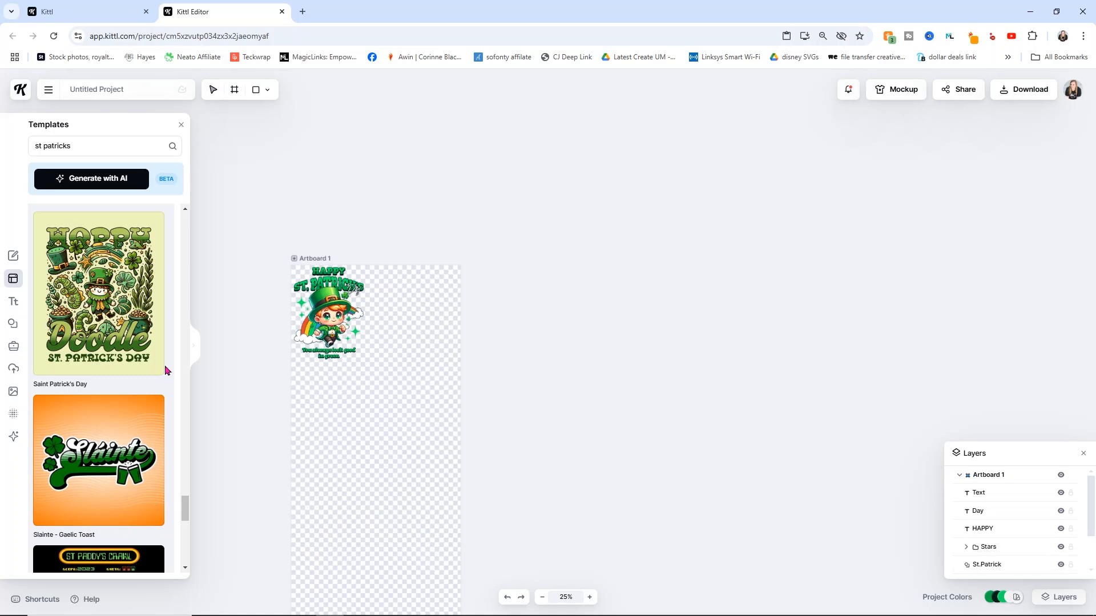
pyautogui.scroll(-4, 166, 370)
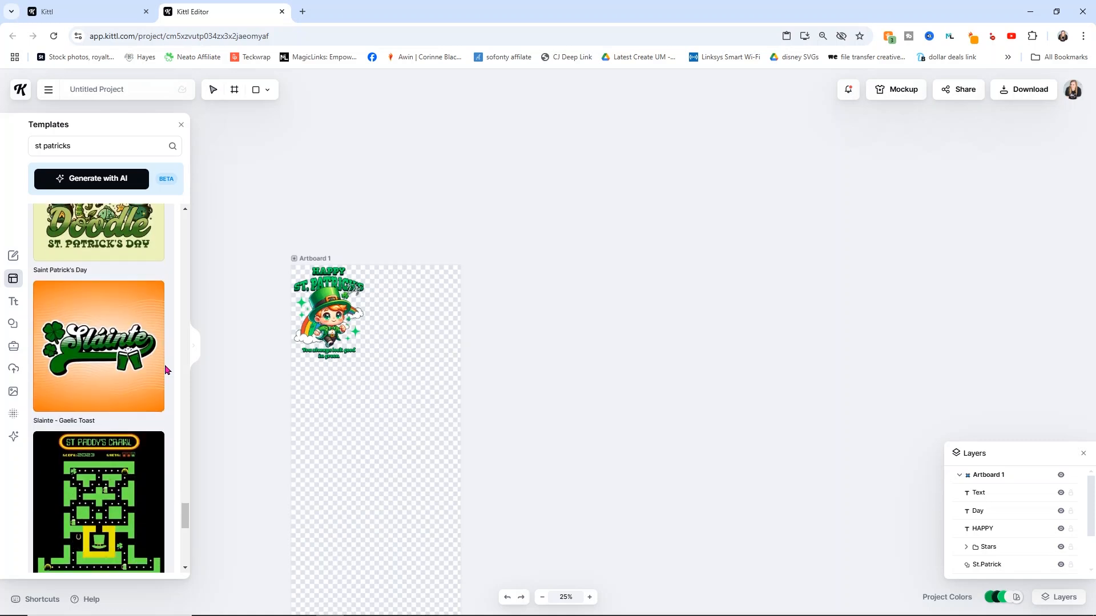
pyautogui.scroll(-7, 166, 370)
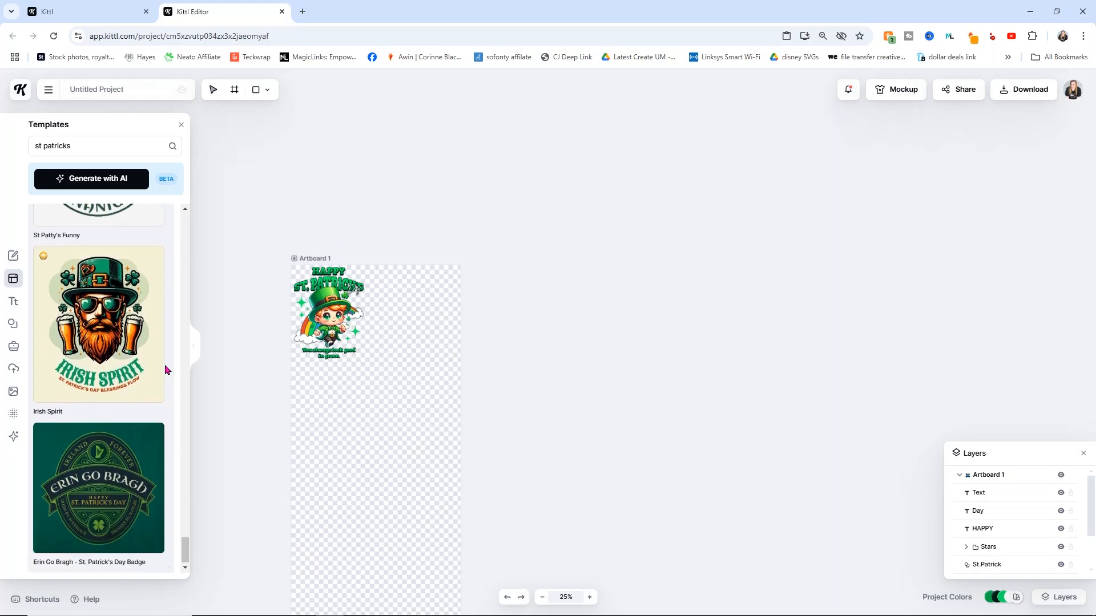
pyautogui.scroll(3, 158, 395)
pyautogui.scroll(10, 160, 388)
pyautogui.scroll(8, 170, 372)
pyautogui.scroll(8, 170, 373)
pyautogui.scroll(8, 170, 371)
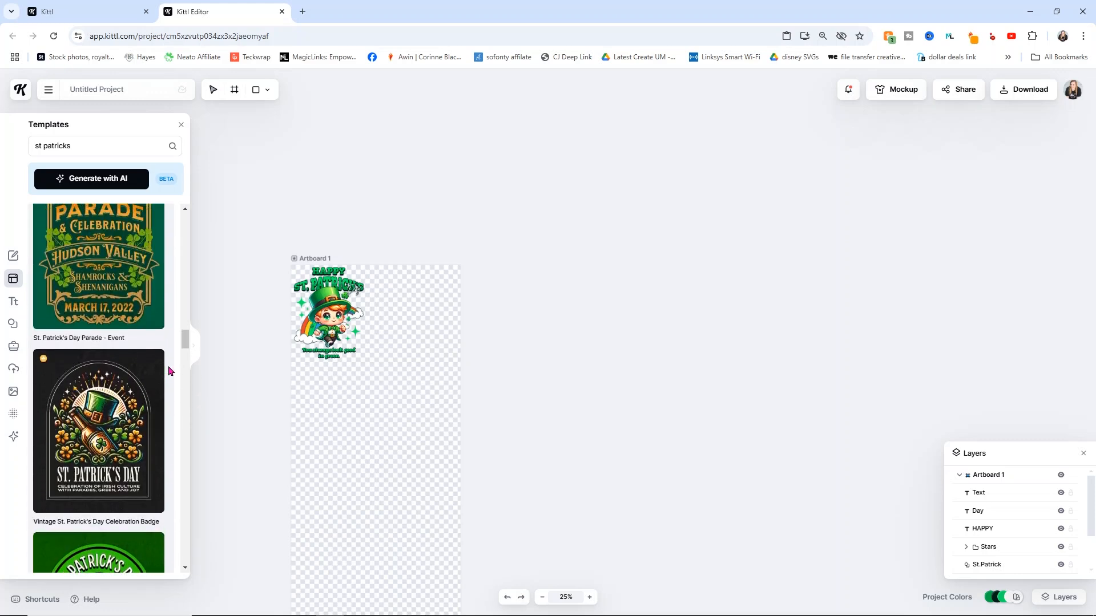
pyautogui.scroll(3, 167, 371)
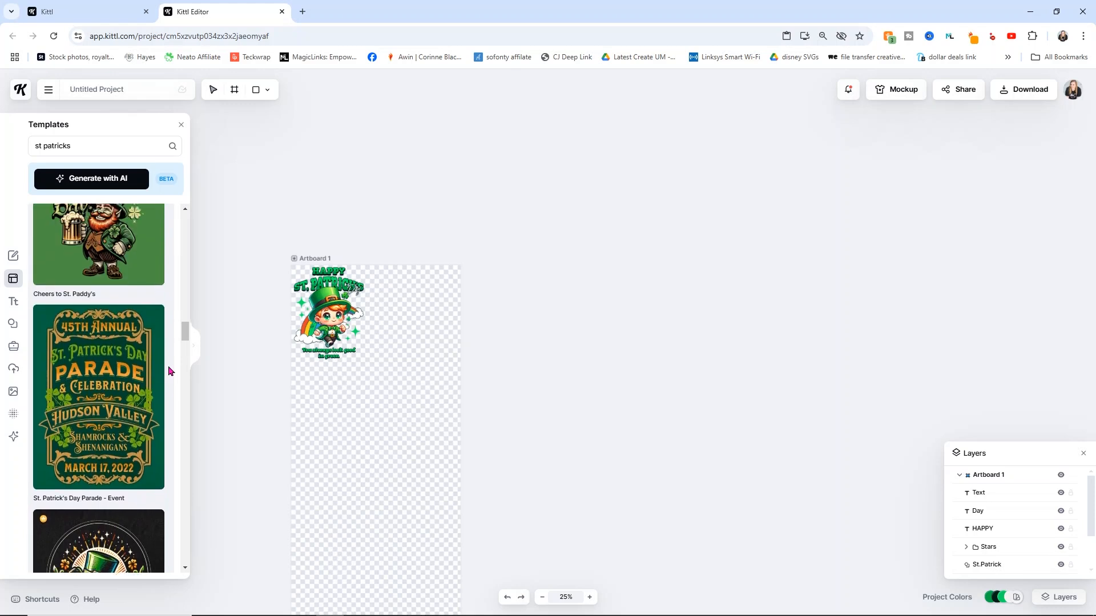
pyautogui.click(108, 375)
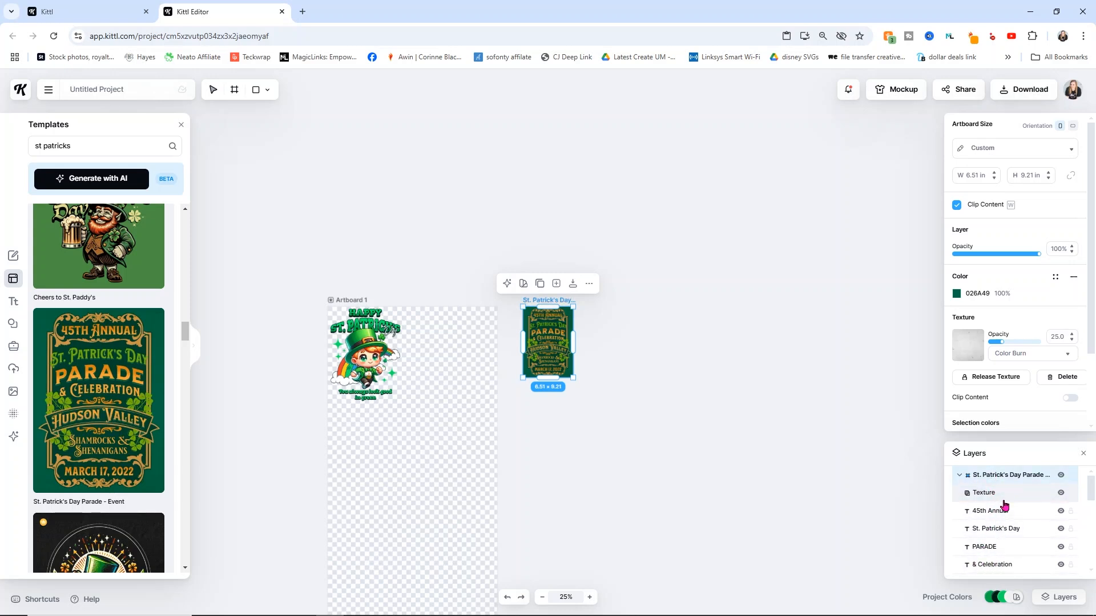
# - Hide the Texture and Background layers of the St. Patrick's Day Parade artboard
pyautogui.click(1061, 494)
pyautogui.scroll(-2, 1055, 511)
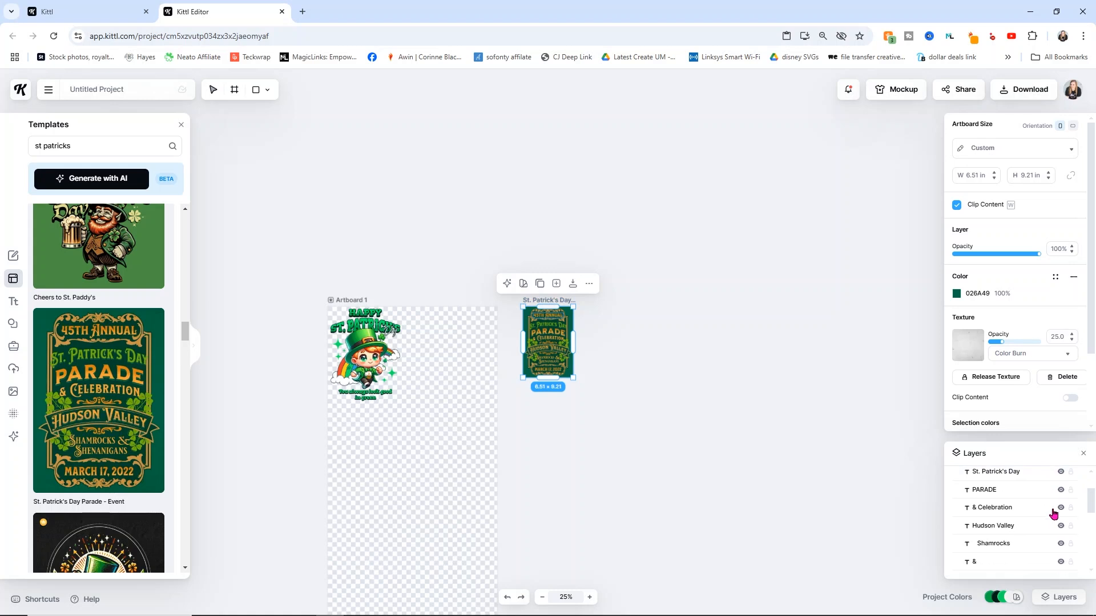
pyautogui.scroll(-1, 1054, 514)
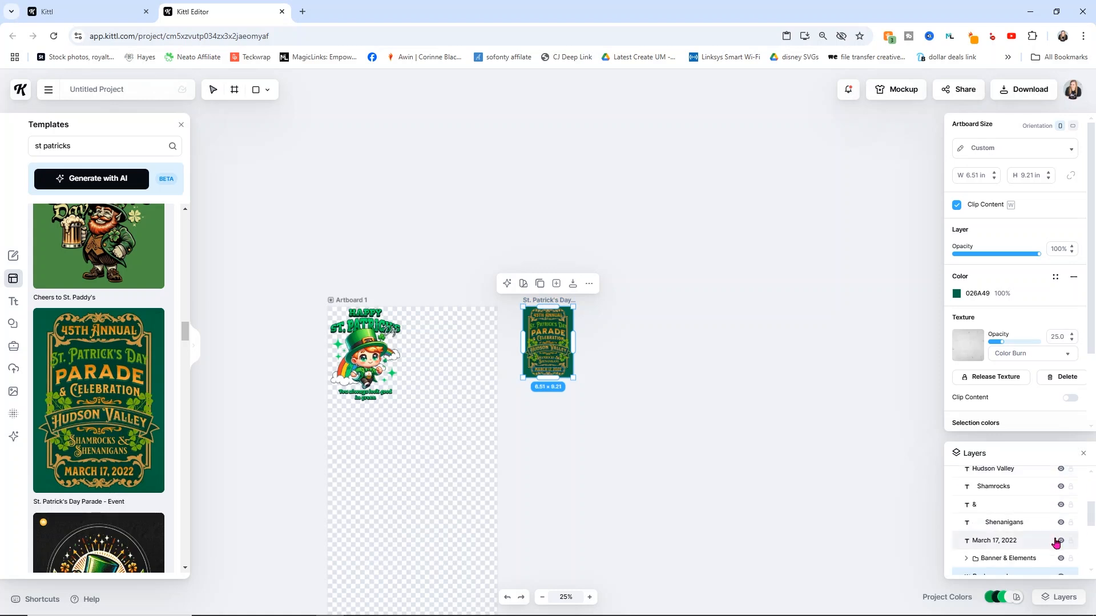
pyautogui.scroll(-3, 1061, 535)
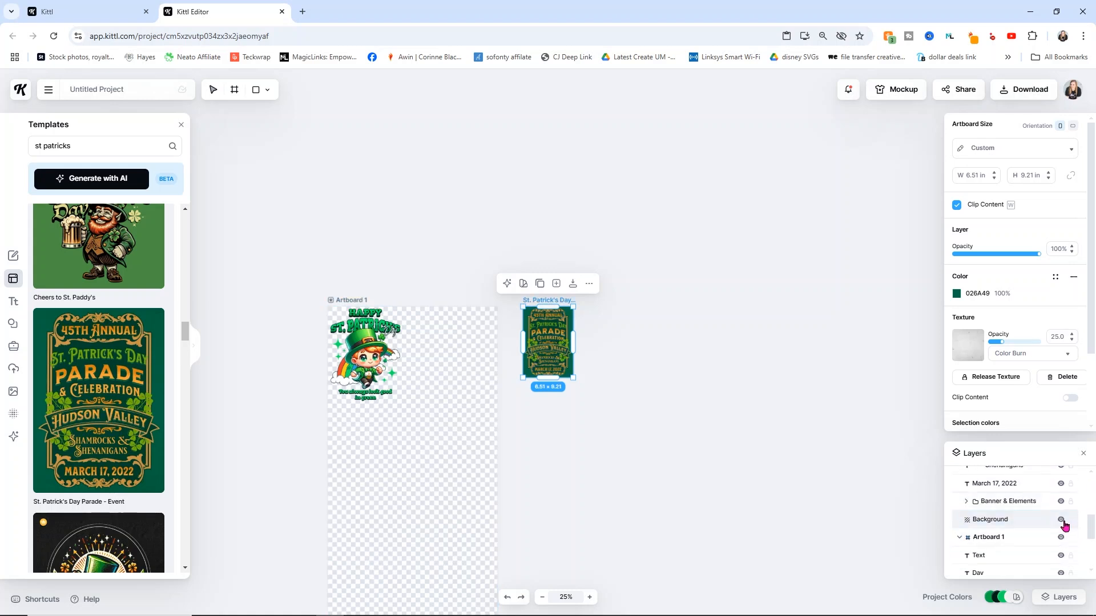
pyautogui.click(1062, 520)
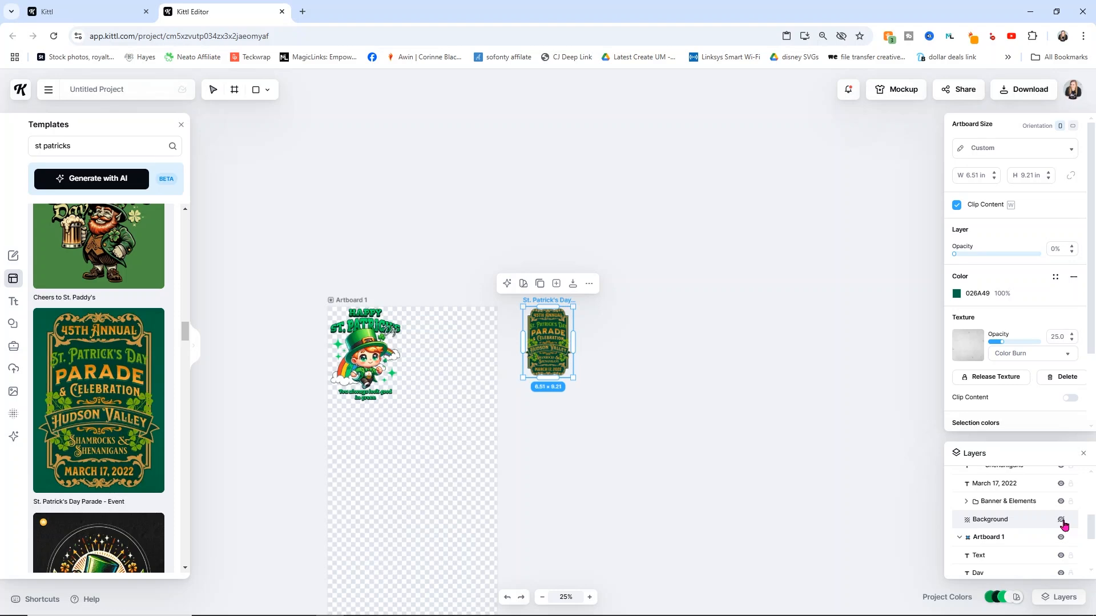
# - Replace the "Hudson Valley" banner text on the parade design with "New York"
pyautogui.click(590, 598)
pyautogui.click(590, 597)
pyautogui.click(590, 598)
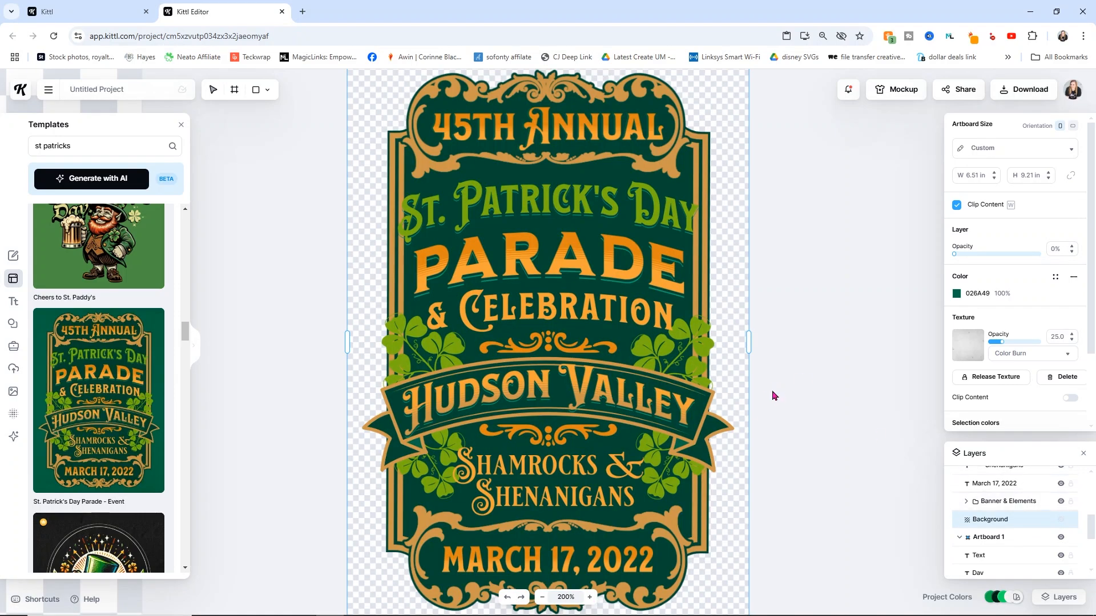
pyautogui.doubleClick(522, 379)
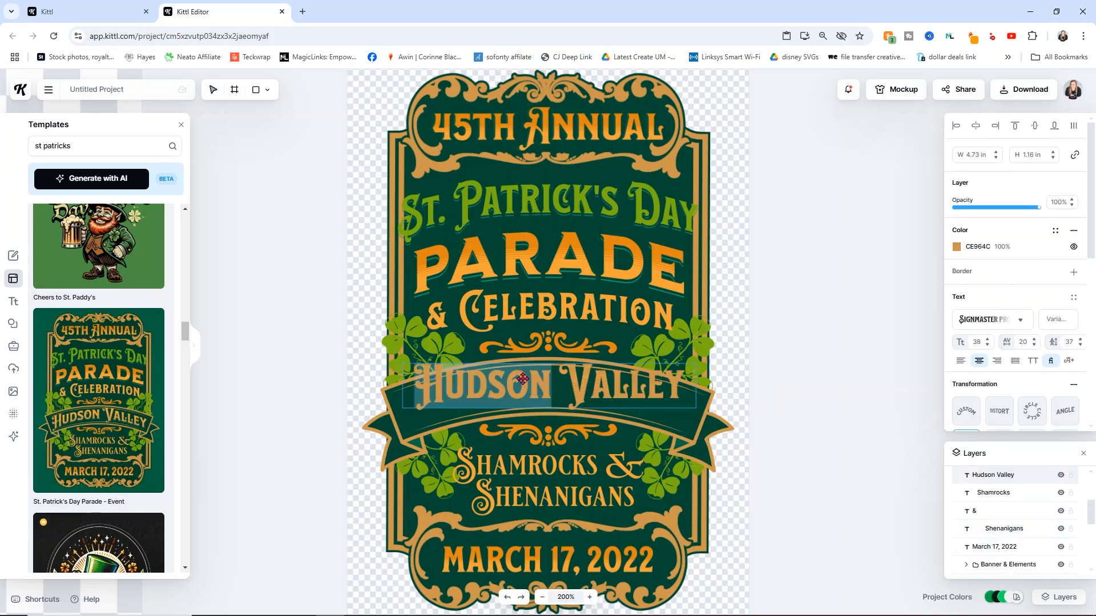
pyautogui.doubleClick(639, 385)
pyautogui.moveTo(685, 381); pyautogui.dragTo(422, 385)
pyautogui.press('BackSpace')
pyautogui.write('New York')
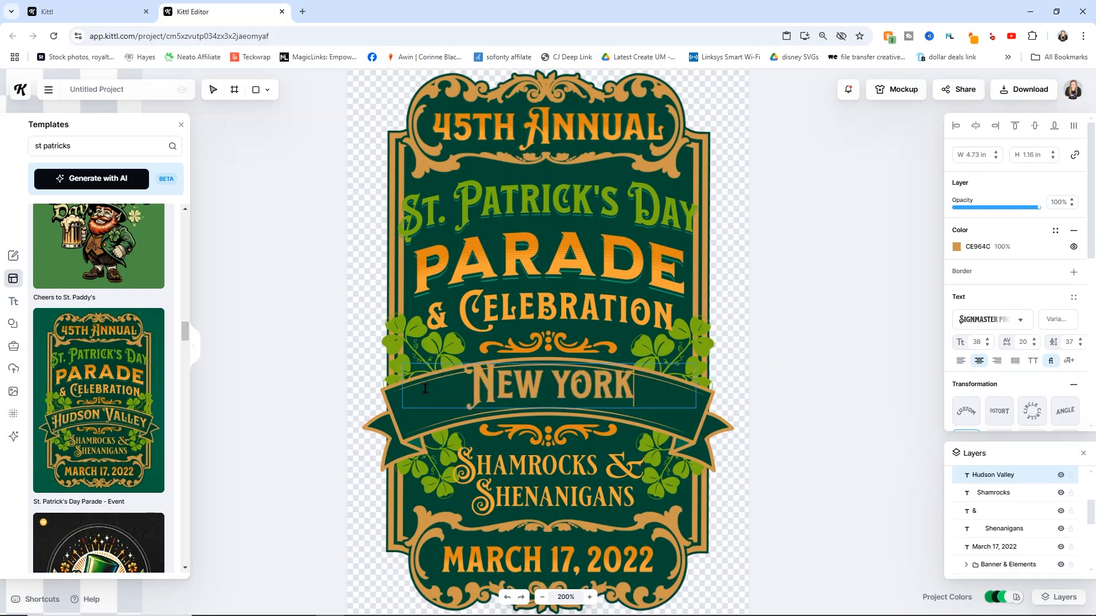
pyautogui.press('Escape')
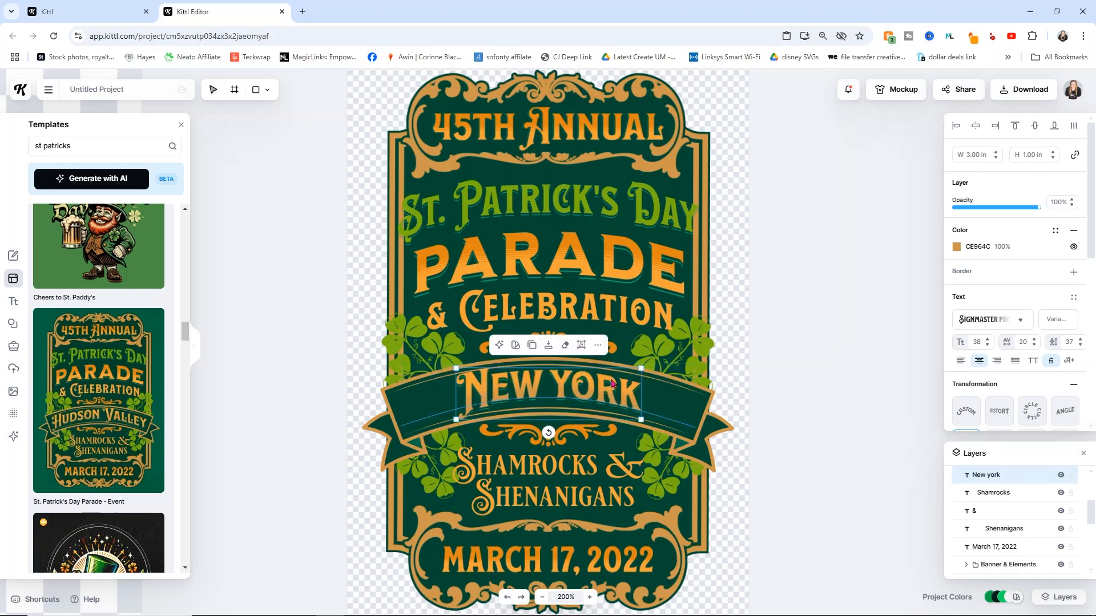
# - Set the banner text on the parade design to "Cleveland, OH"
pyautogui.doubleClick(592, 387)
pyautogui.moveTo(632, 391); pyautogui.dragTo(475, 393)
pyautogui.write('leveland,')
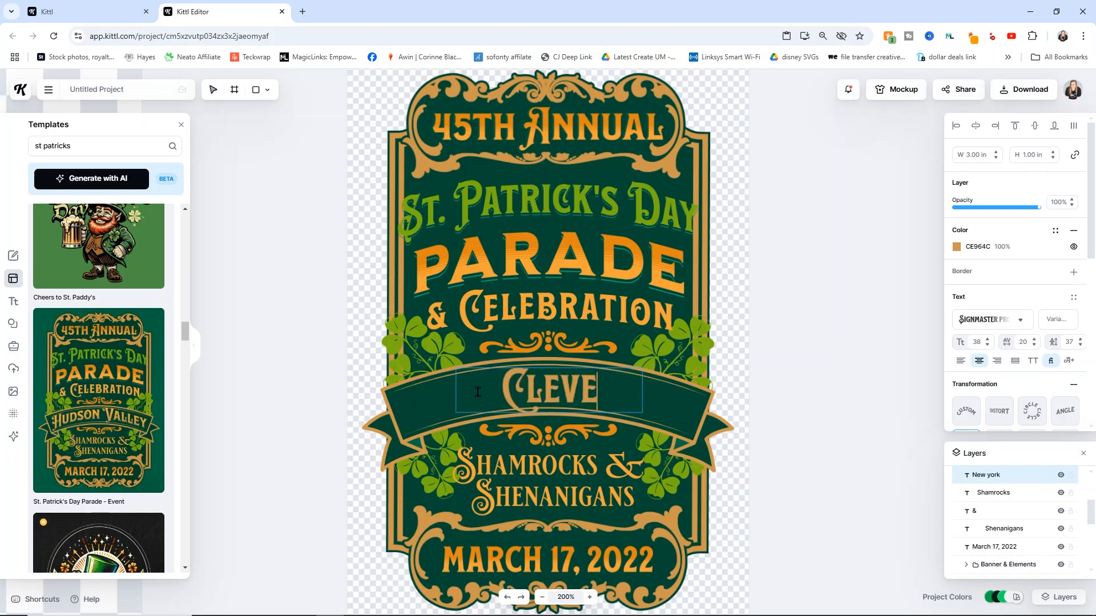
pyautogui.press('Return')
pyautogui.write('OH')
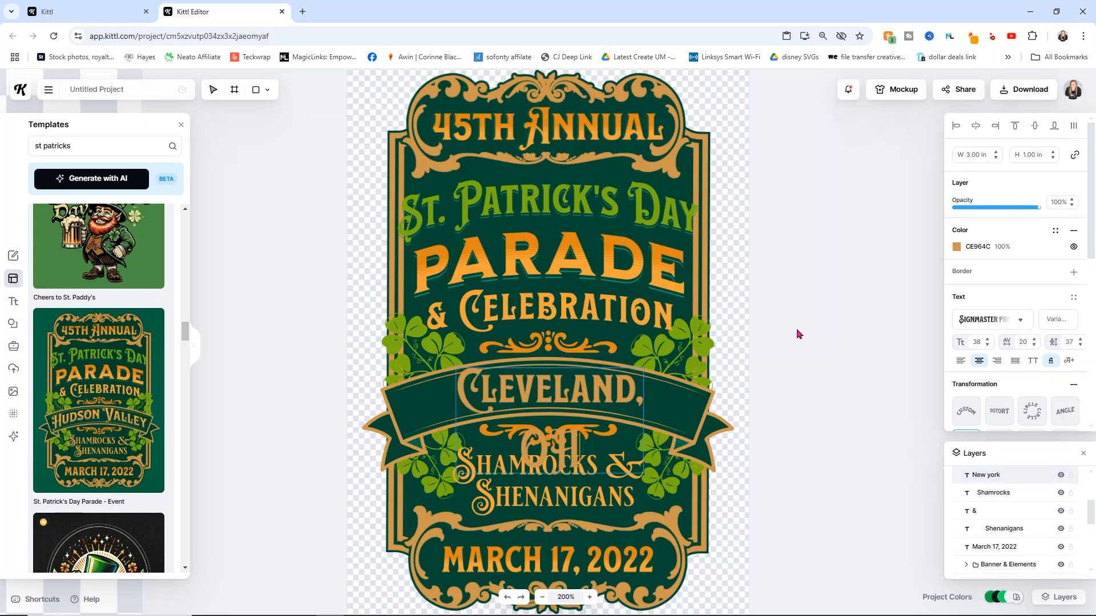
pyautogui.press('Escape')
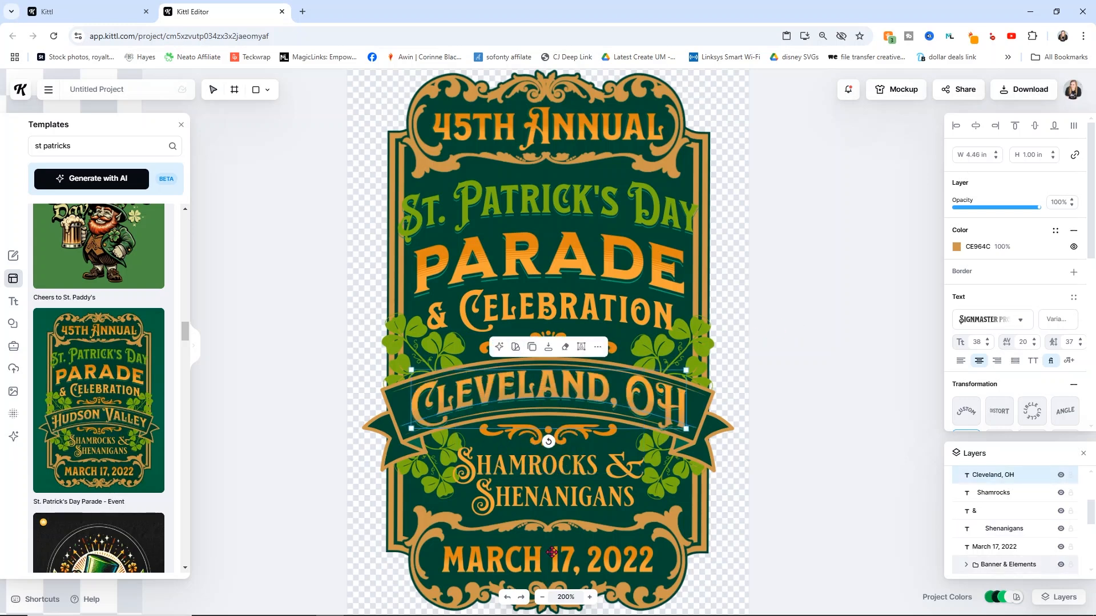
# - Change the year in the parade design's March 17 date line to 2025
pyautogui.click(640, 561)
pyautogui.doubleClick(640, 561)
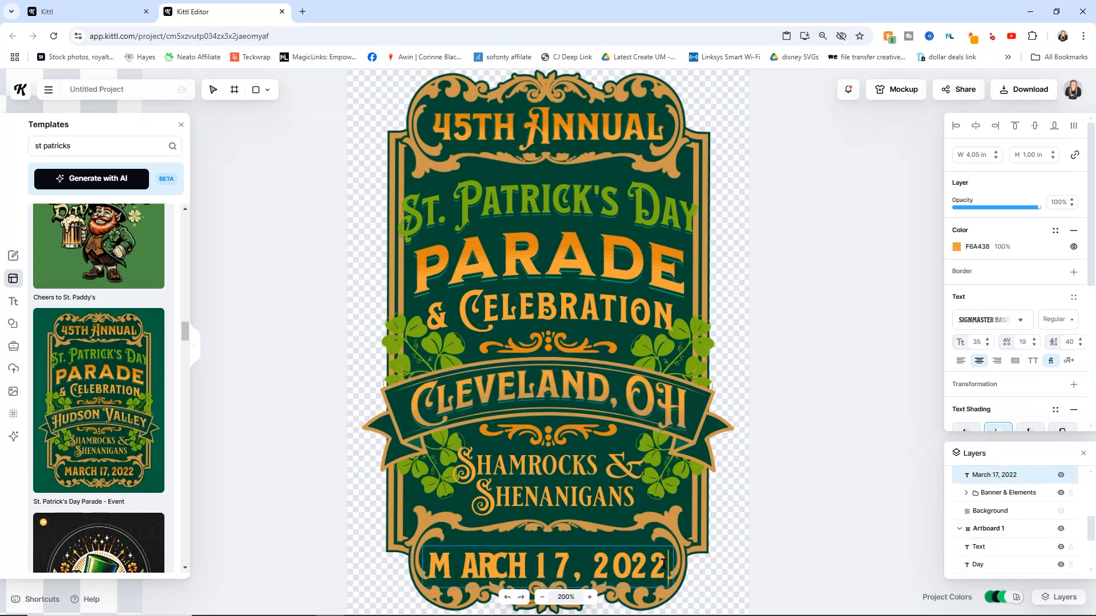
pyautogui.press('BackSpace')
pyautogui.write('5')
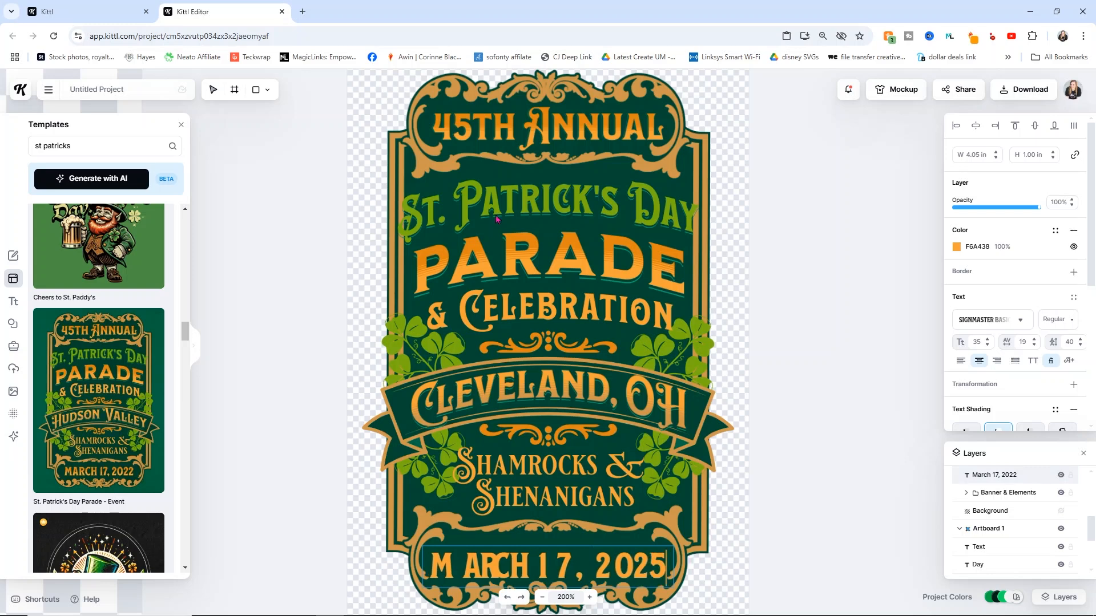
# - Change "45th Annual" to "63rd Annual" in the heading of the parade design
pyautogui.click(467, 125)
pyautogui.doubleClick(474, 124)
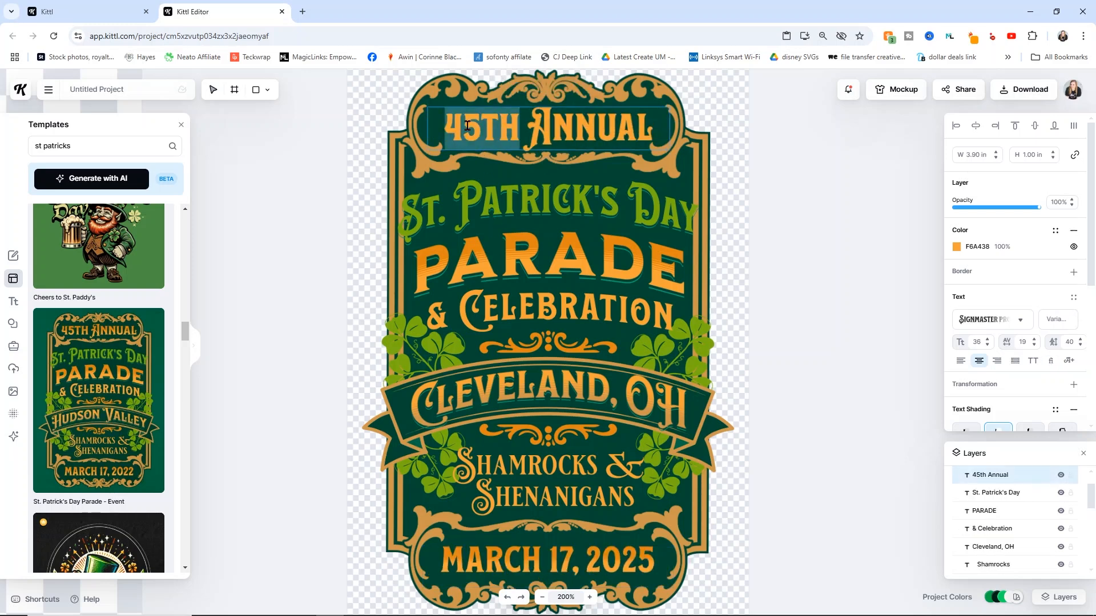
pyautogui.press('BackSpace')
pyautogui.press('BackSpace')
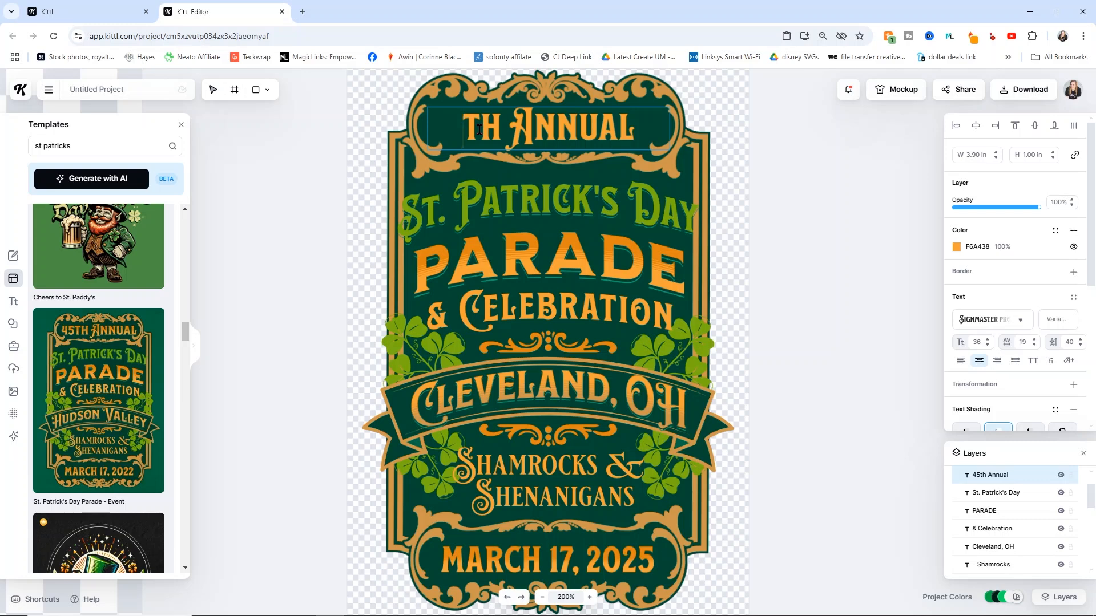
pyautogui.write('63')
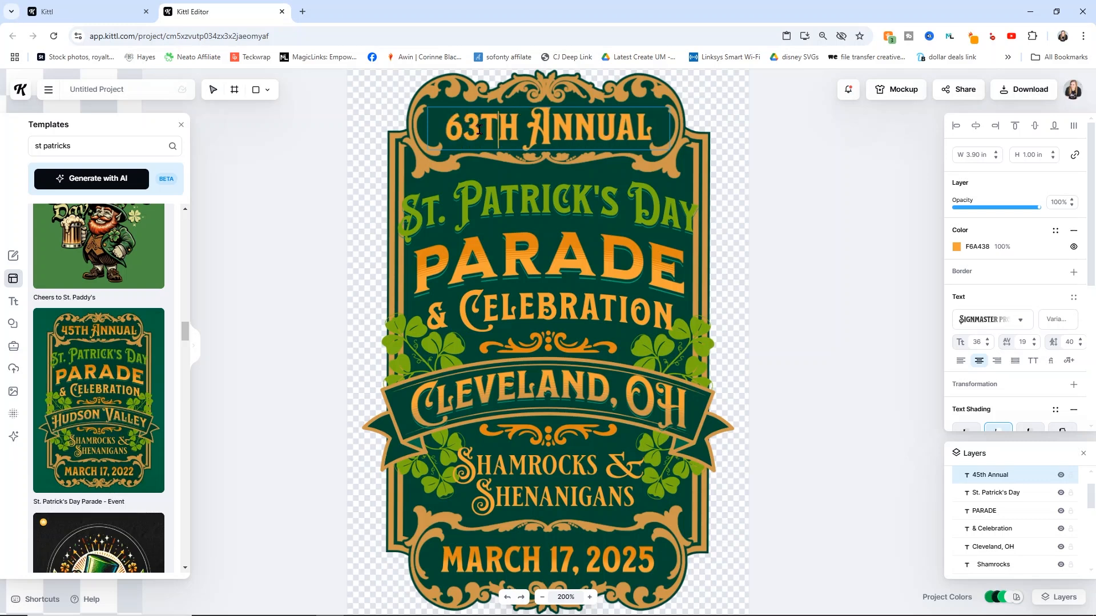
pyautogui.press('BackSpace')
pyautogui.press('BackSpace')
pyautogui.write('RD')
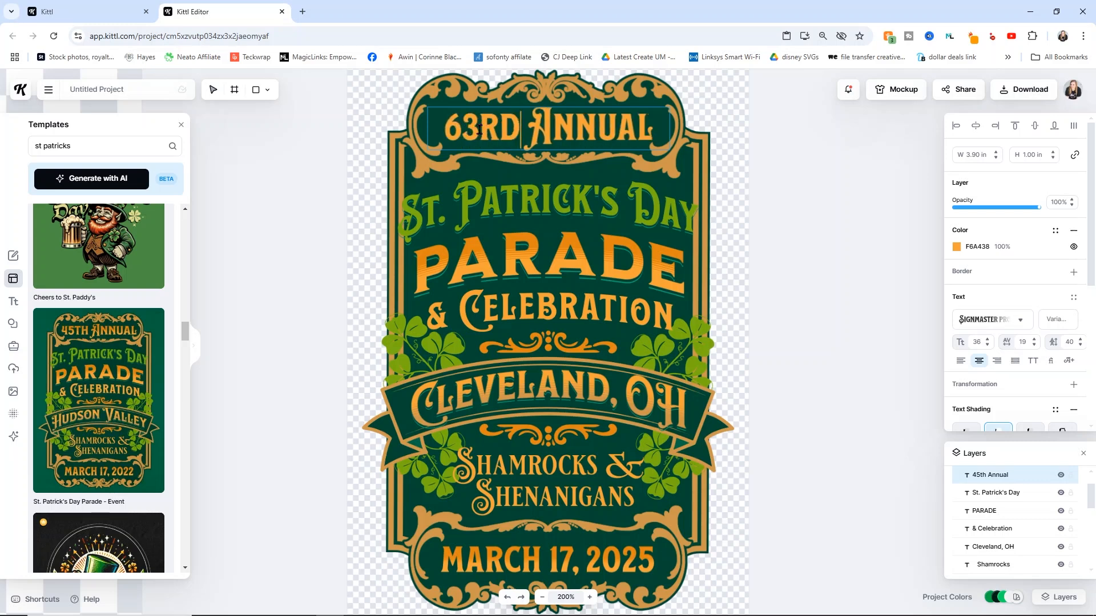
pyautogui.press('Escape')
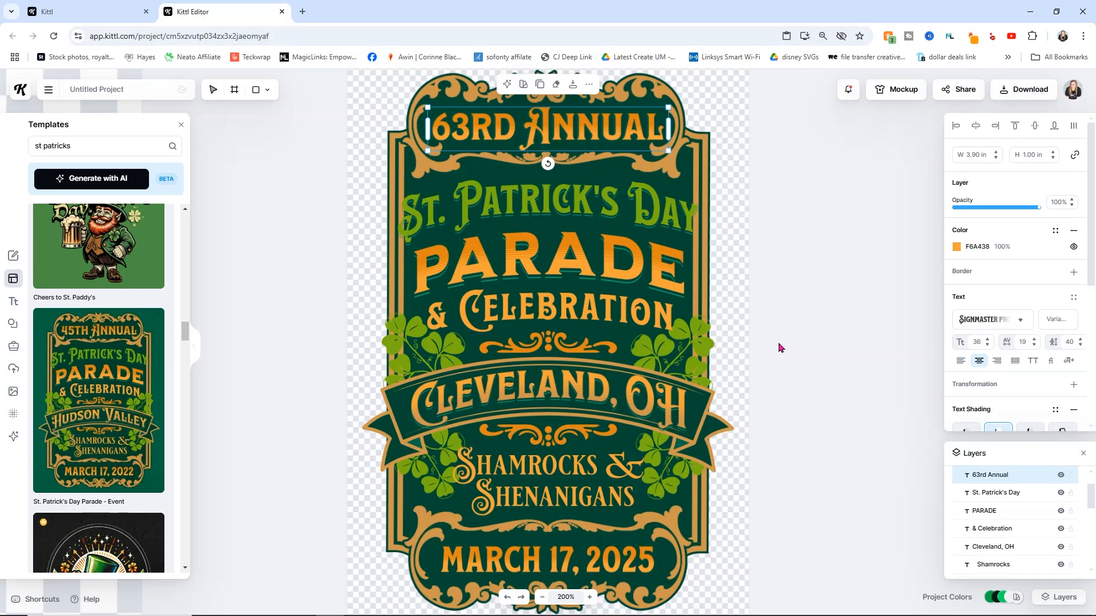
# - Place the St. Patrick's Day Parade artboard on the gang sheet beside the leprechaun design and enlarge it to about 7.3 × 10.33 in
pyautogui.scroll(-5, 772, 335)
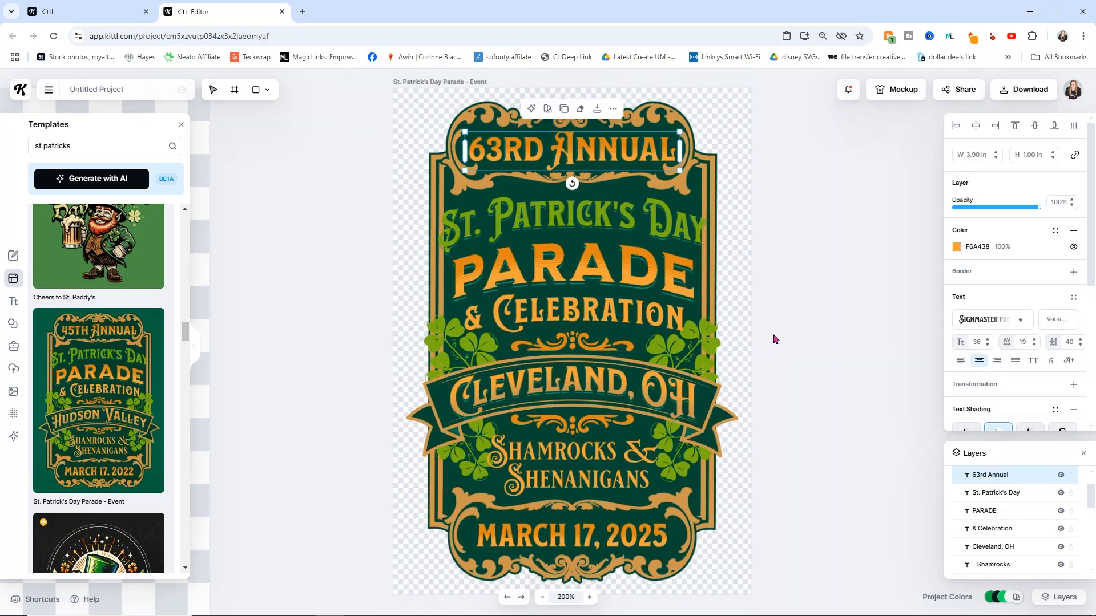
pyautogui.scroll(-5, 789, 333)
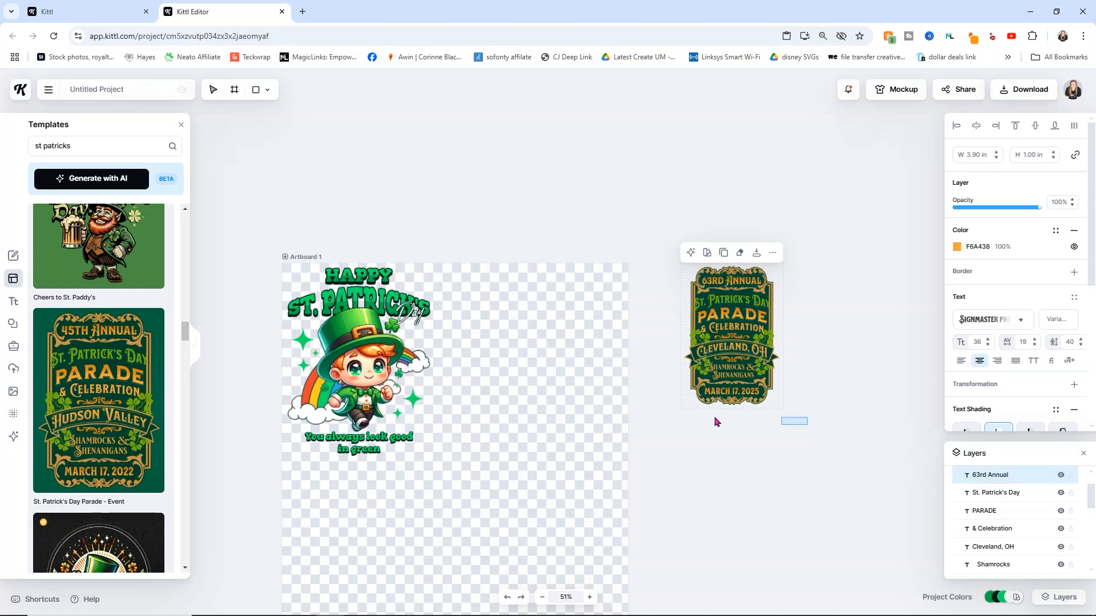
pyautogui.moveTo(807, 424); pyautogui.dragTo(674, 243)
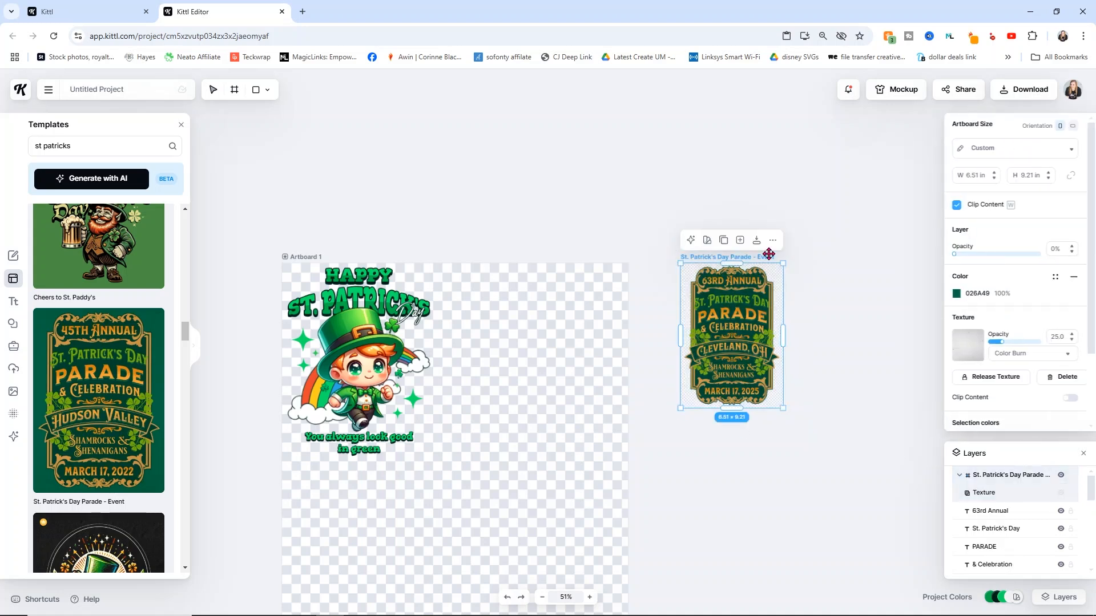
pyautogui.moveTo(688, 399); pyautogui.dragTo(455, 396)
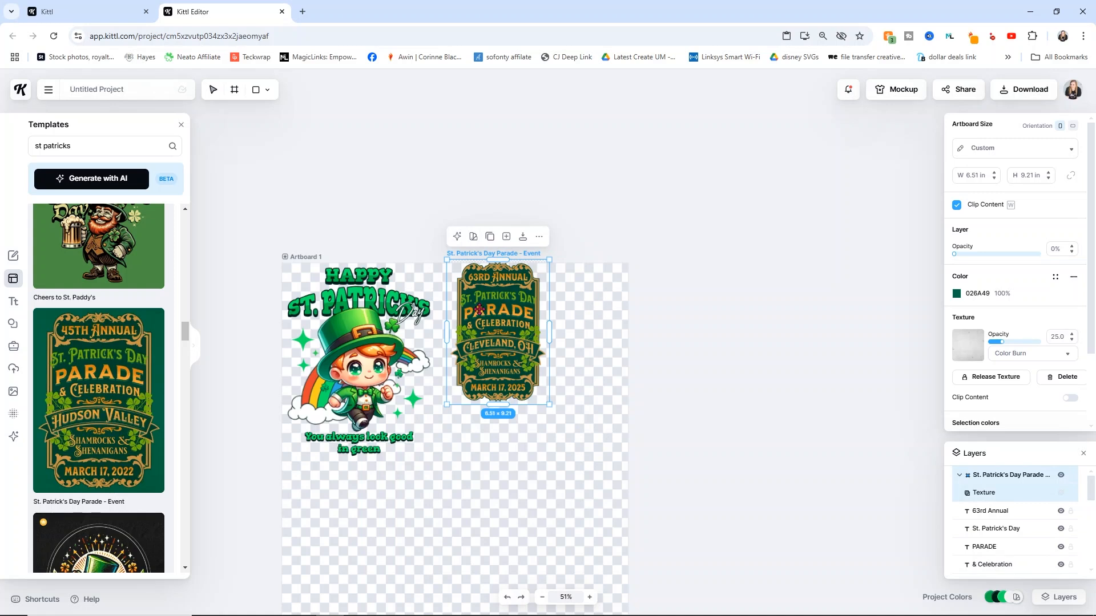
pyautogui.moveTo(450, 272); pyautogui.dragTo(431, 274)
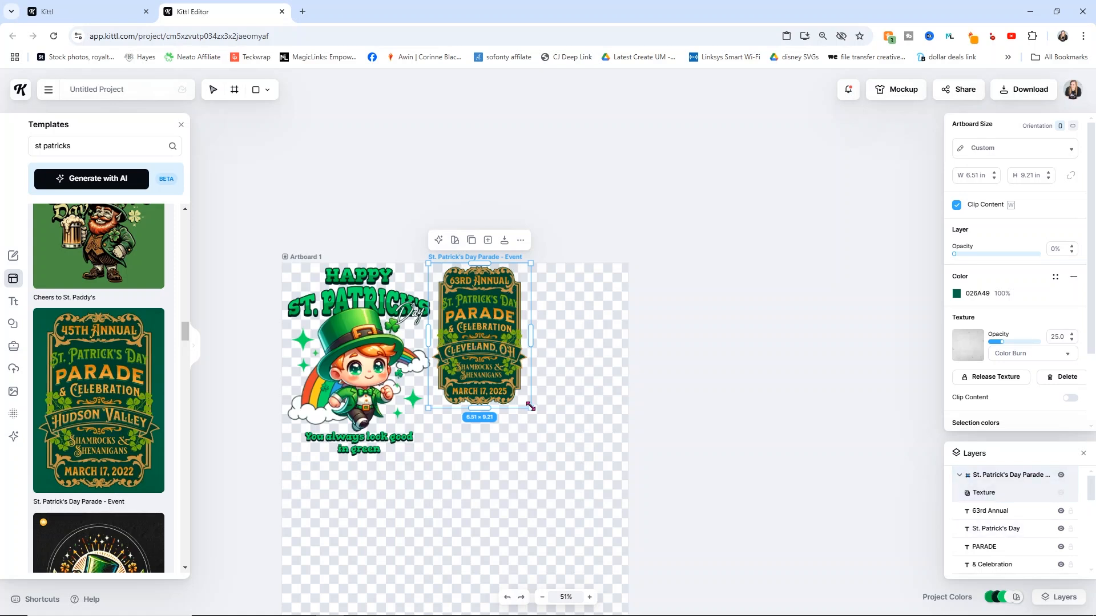
pyautogui.moveTo(531, 407); pyautogui.dragTo(541, 428)
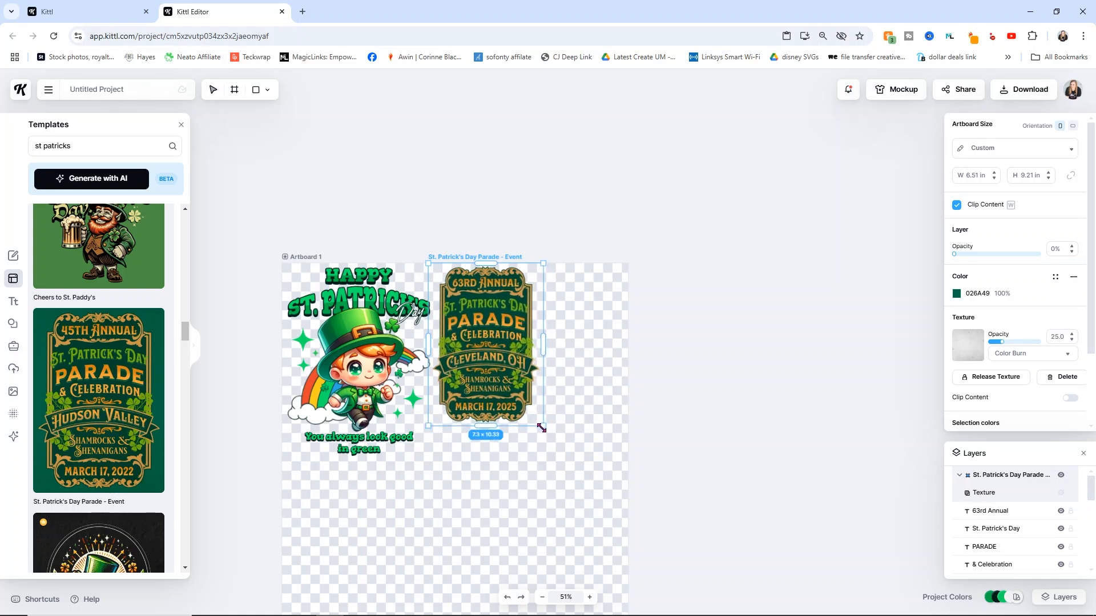
# - Select all the parade design elements and shift them slightly away from the leprechaun design
pyautogui.moveTo(258, 242); pyautogui.dragTo(431, 467)
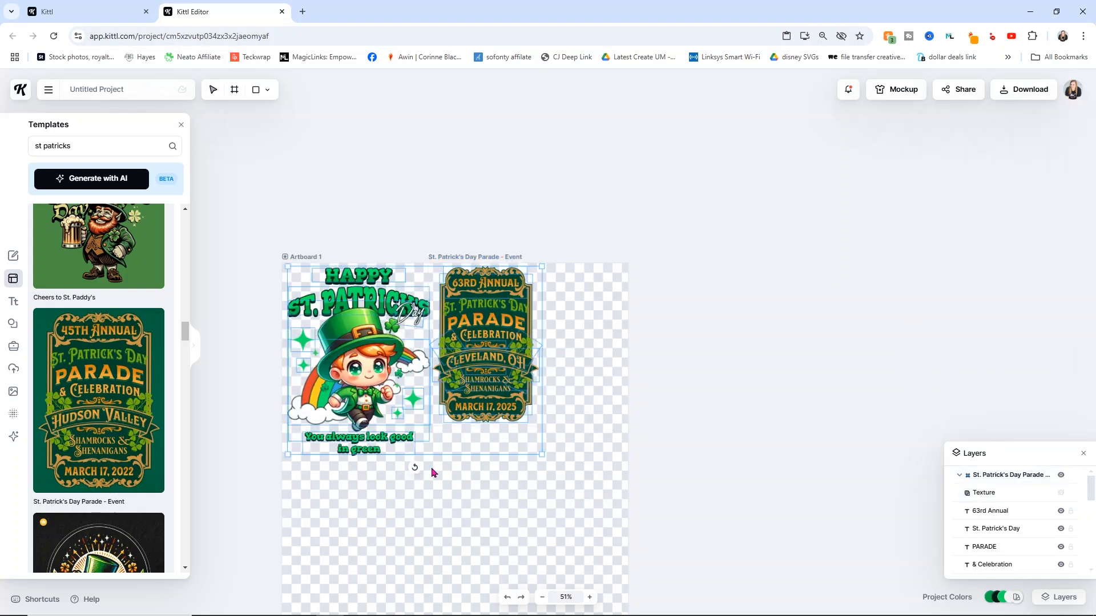
pyautogui.click(652, 350)
pyautogui.moveTo(630, 461); pyautogui.dragTo(441, 231)
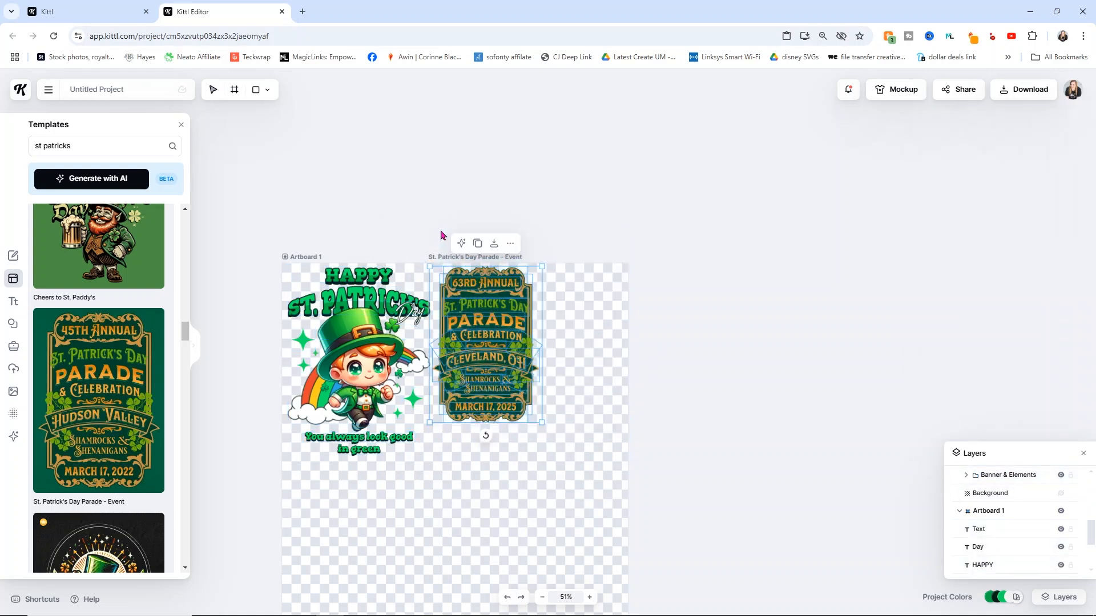
pyautogui.moveTo(469, 299)
pyautogui.mouseDown()
pyautogui.moveTo(517, 298)
pyautogui.moveTo(479, 302)
pyautogui.mouseUp()
# - Scale the whole leprechaun design down proportionally to about 8.3 in wide
pyautogui.click(230, 243)
pyautogui.moveTo(242, 234); pyautogui.dragTo(436, 479)
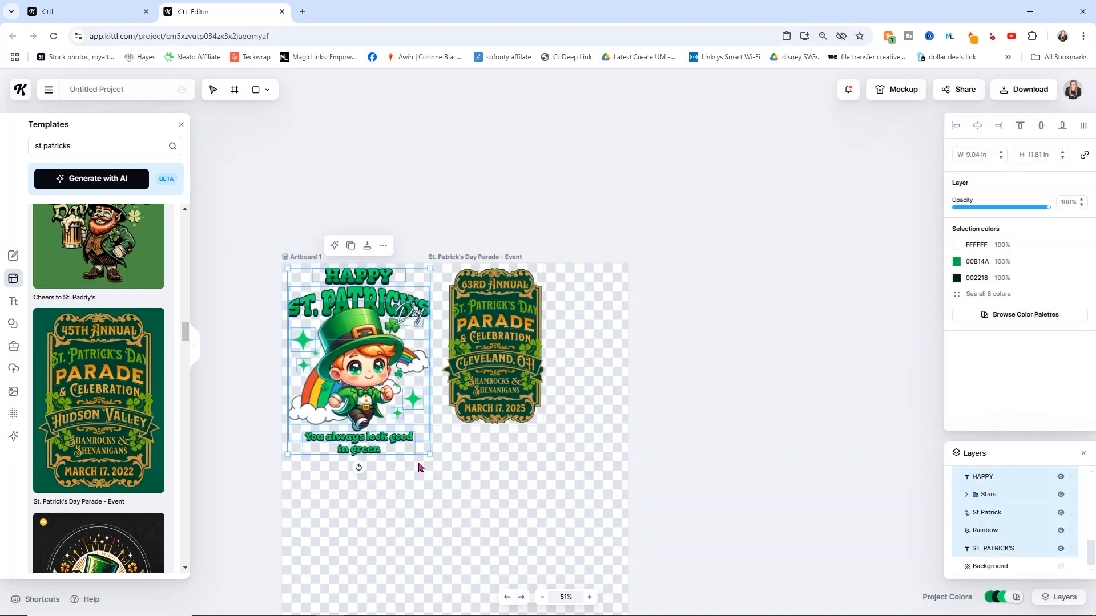
pyautogui.moveTo(430, 454); pyautogui.dragTo(416, 439)
# - Delete the "You always look good in green" text beneath the leprechaun
pyautogui.click(395, 460)
pyautogui.click(366, 434)
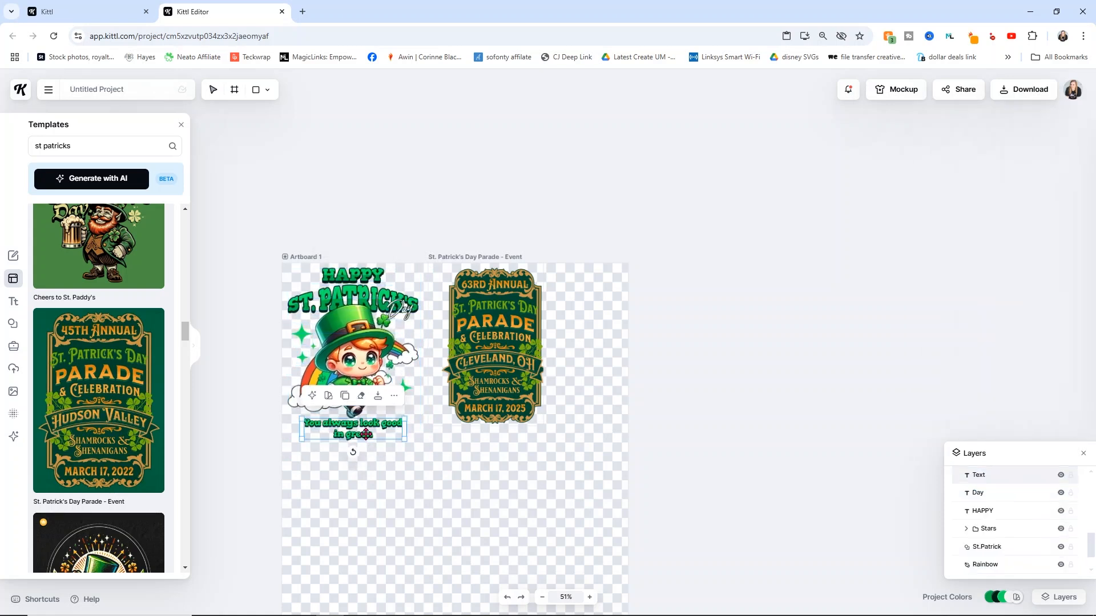
pyautogui.press('Delete')
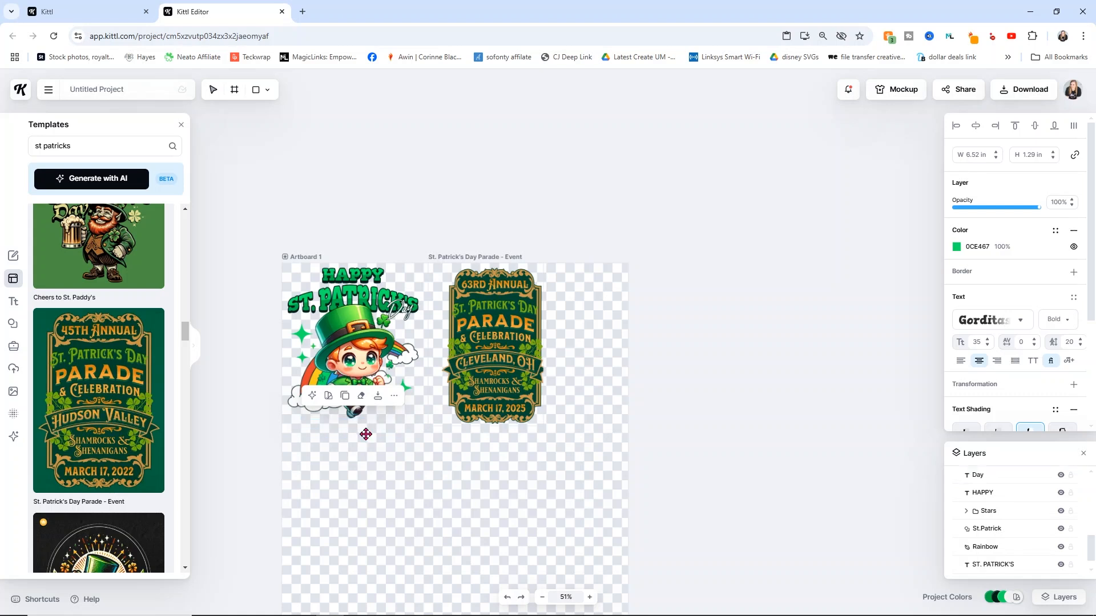
# - Move the complete parade design closer to the leprechaun design, keeping it level with the sheet's upper edge
pyautogui.moveTo(295, 245); pyautogui.dragTo(426, 464)
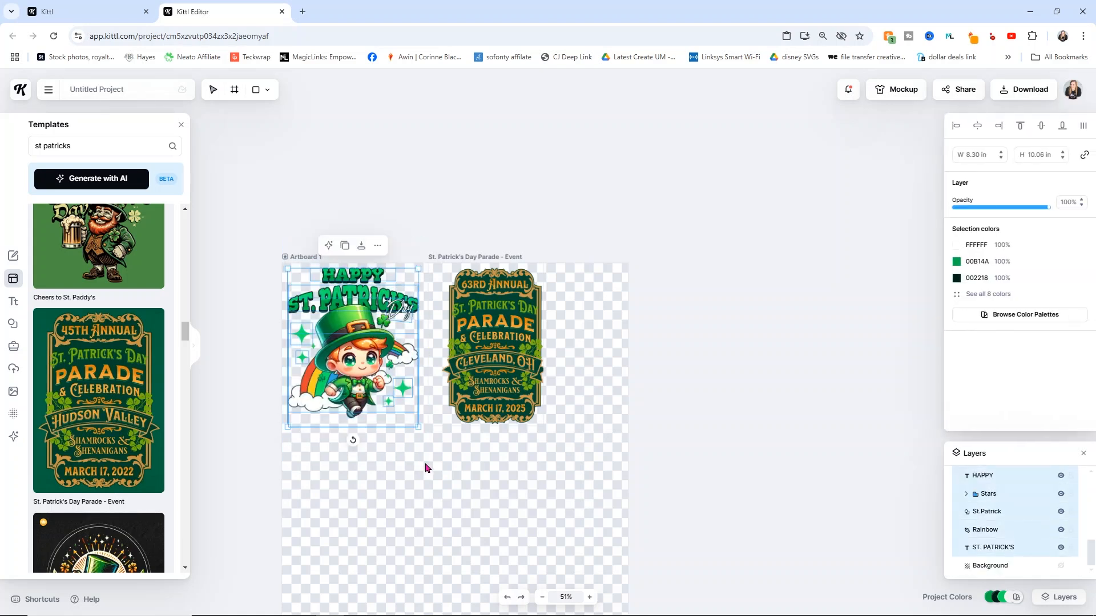
pyautogui.click(590, 458)
pyautogui.moveTo(612, 439); pyautogui.dragTo(441, 239)
pyautogui.moveTo(491, 281); pyautogui.dragTo(473, 279)
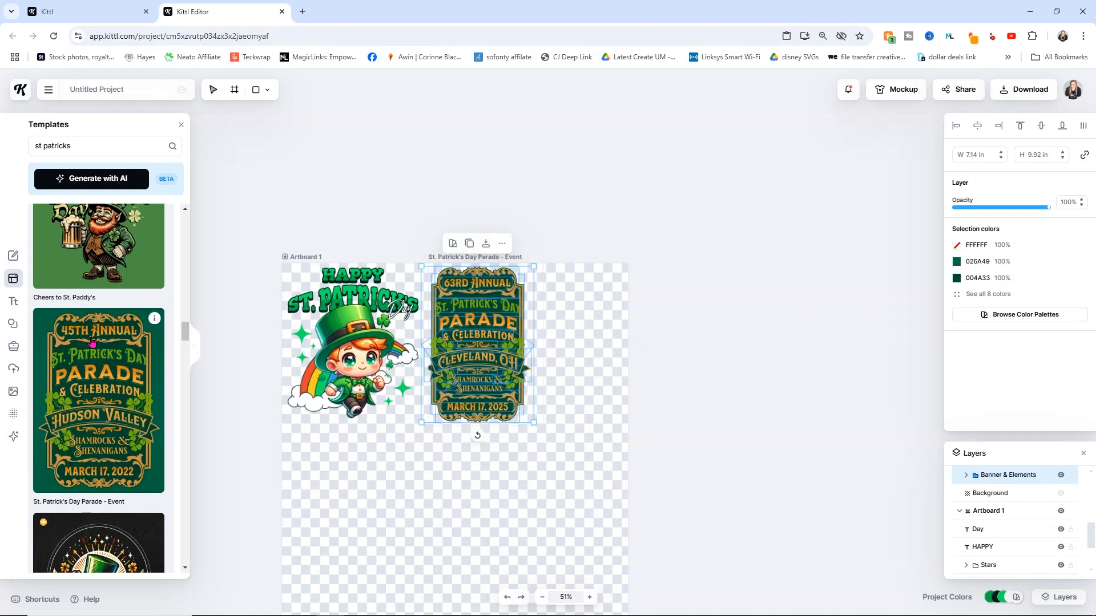
# - Search the templates for "easter" and add the Happy Easter Greetings Vintage Poster to the project
pyautogui.moveTo(97, 145); pyautogui.dragTo(24, 151)
pyautogui.write('easter')
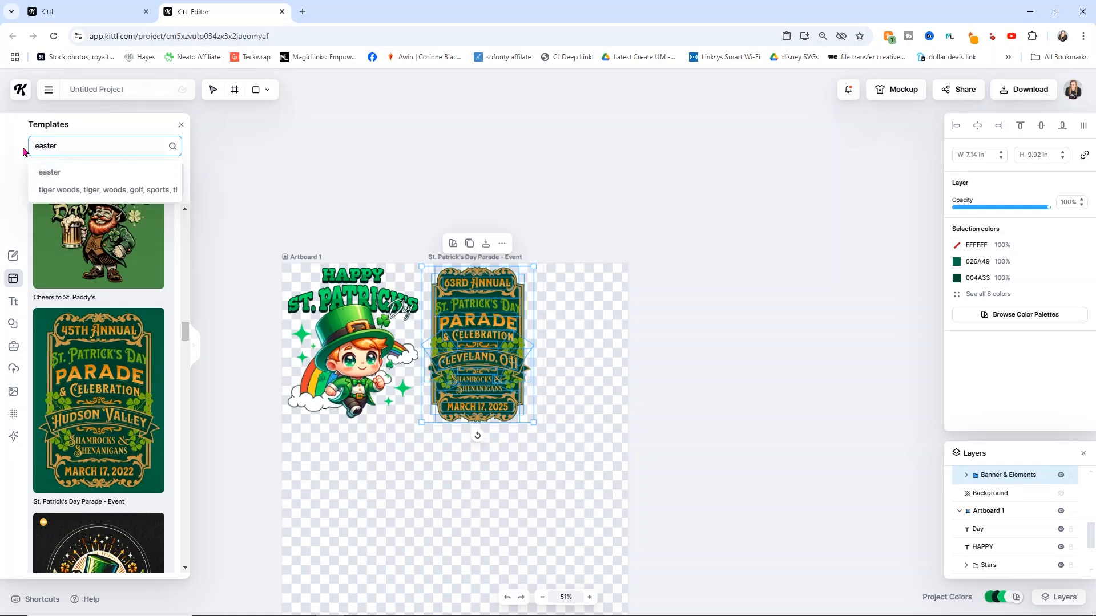
pyautogui.press('Return')
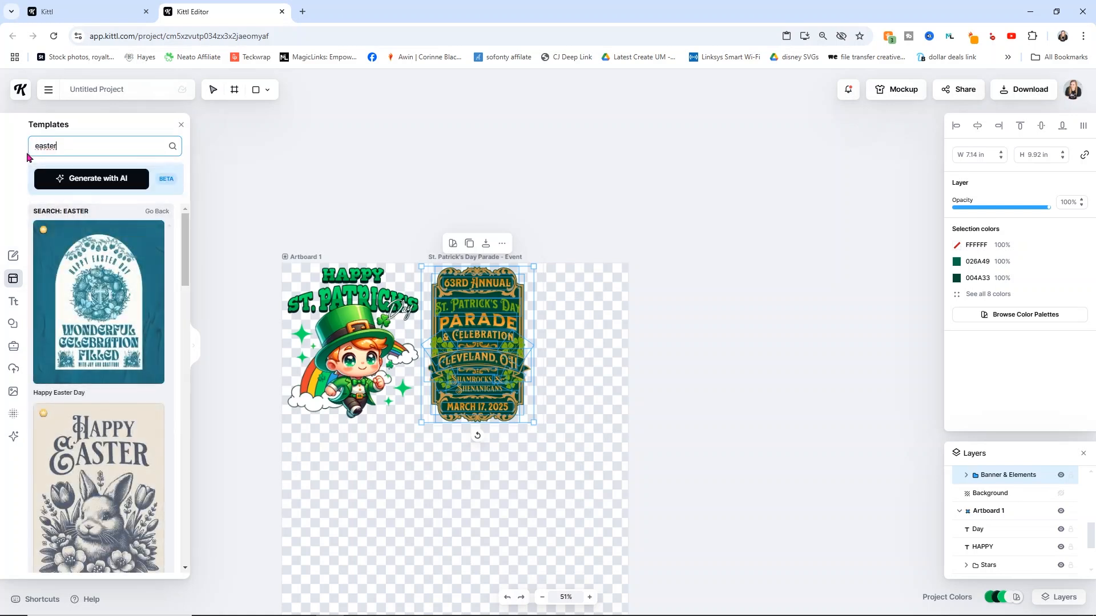
pyautogui.scroll(-2, 120, 318)
pyautogui.scroll(-2, 115, 314)
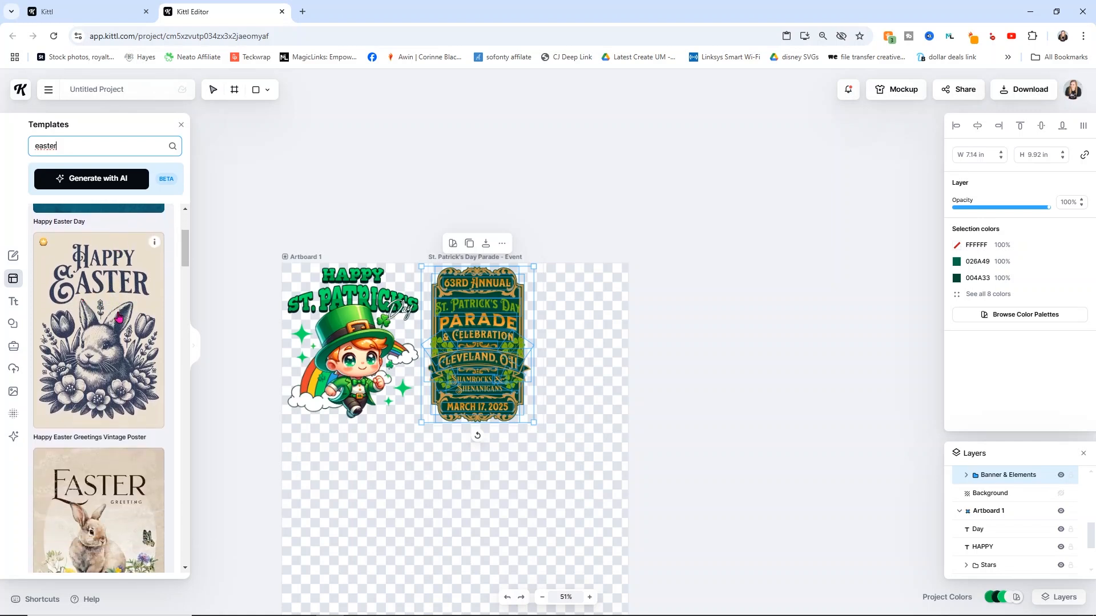
pyautogui.click(118, 317)
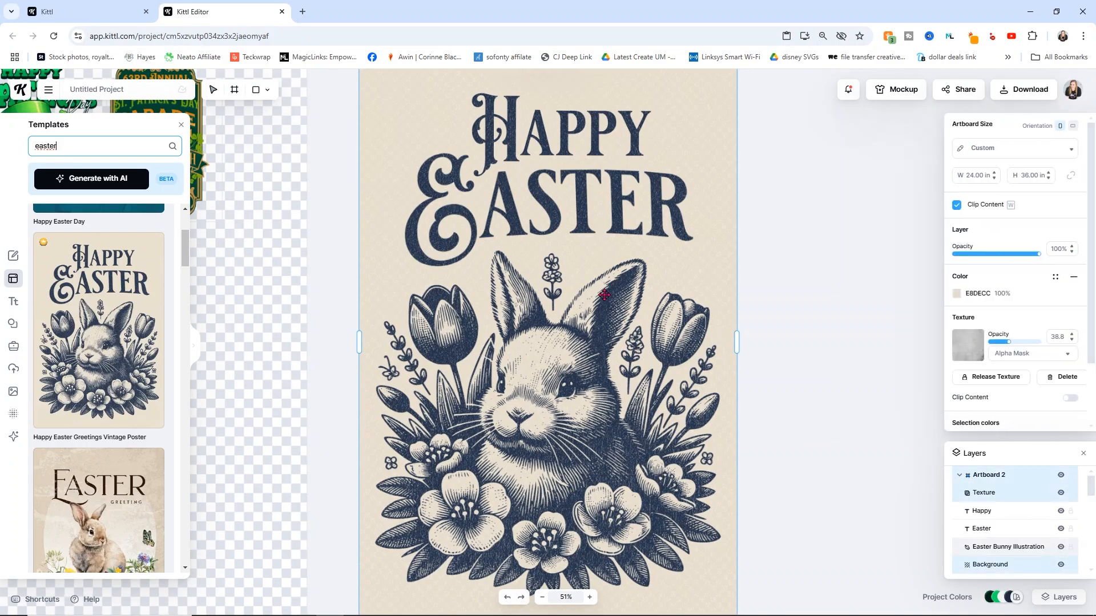
# - Hide the Texture and Background layers of the Happy Easter artboard
pyautogui.scroll(-5, 604, 295)
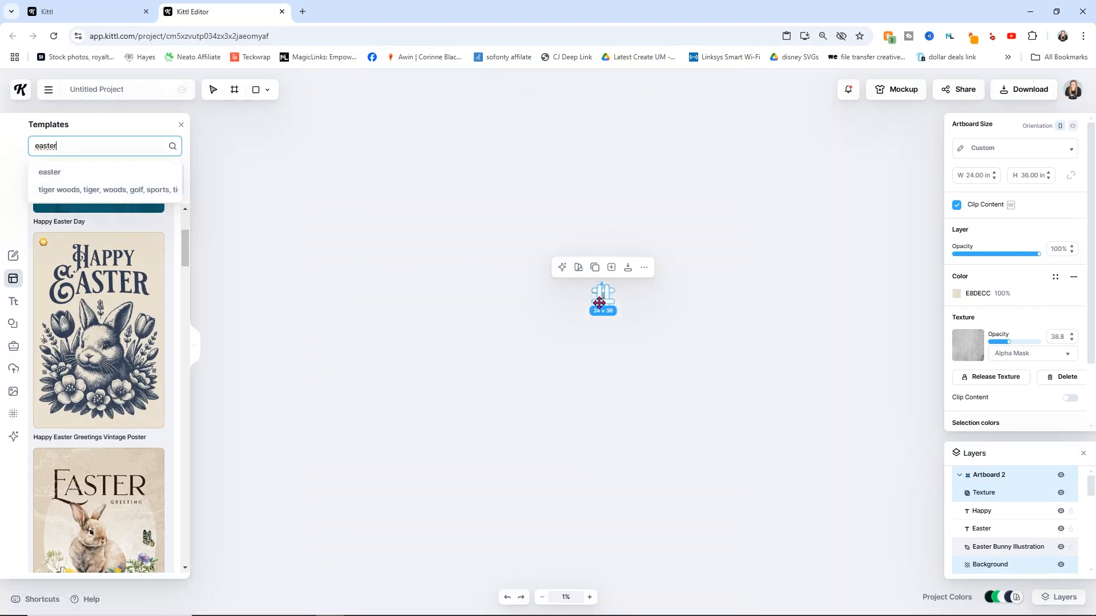
pyautogui.click(590, 598)
pyautogui.scroll(5, 545, 378)
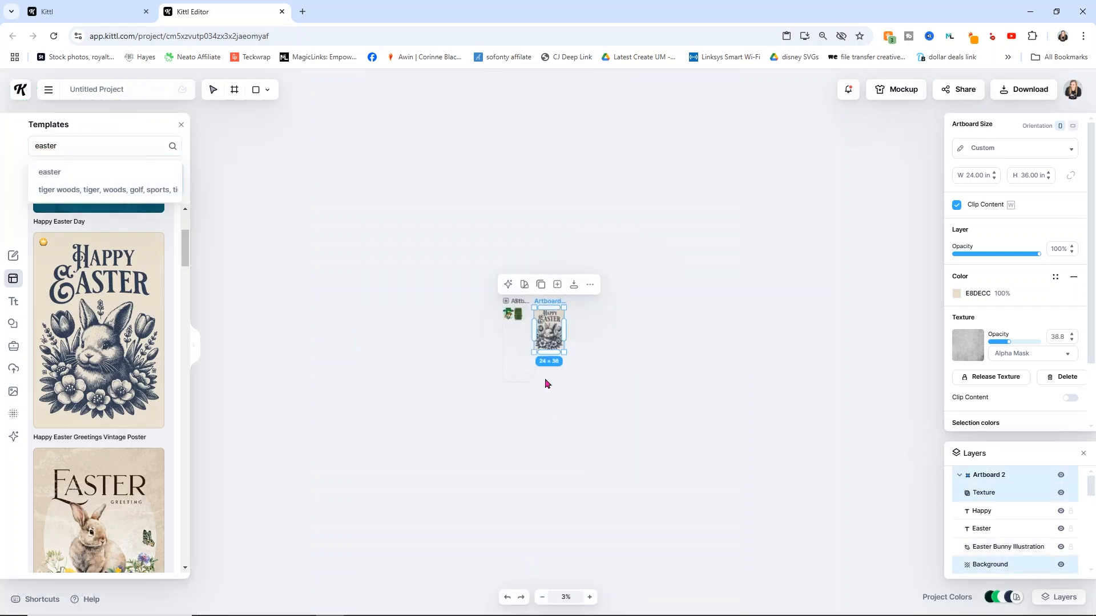
pyautogui.scroll(10, 561, 354)
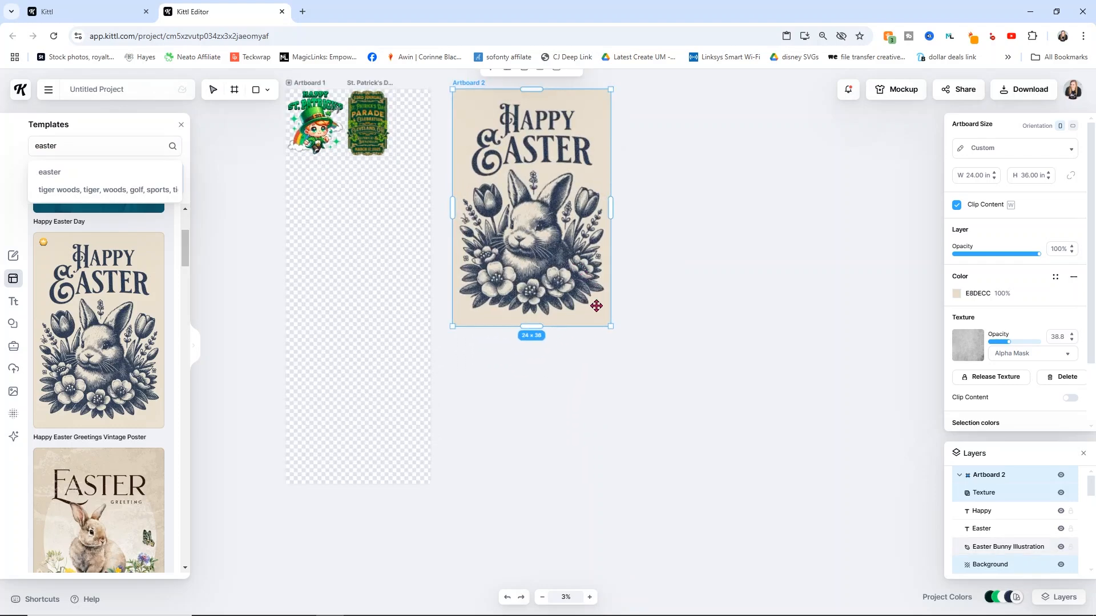
pyautogui.scroll(1, 613, 290)
pyautogui.scroll(4, 625, 218)
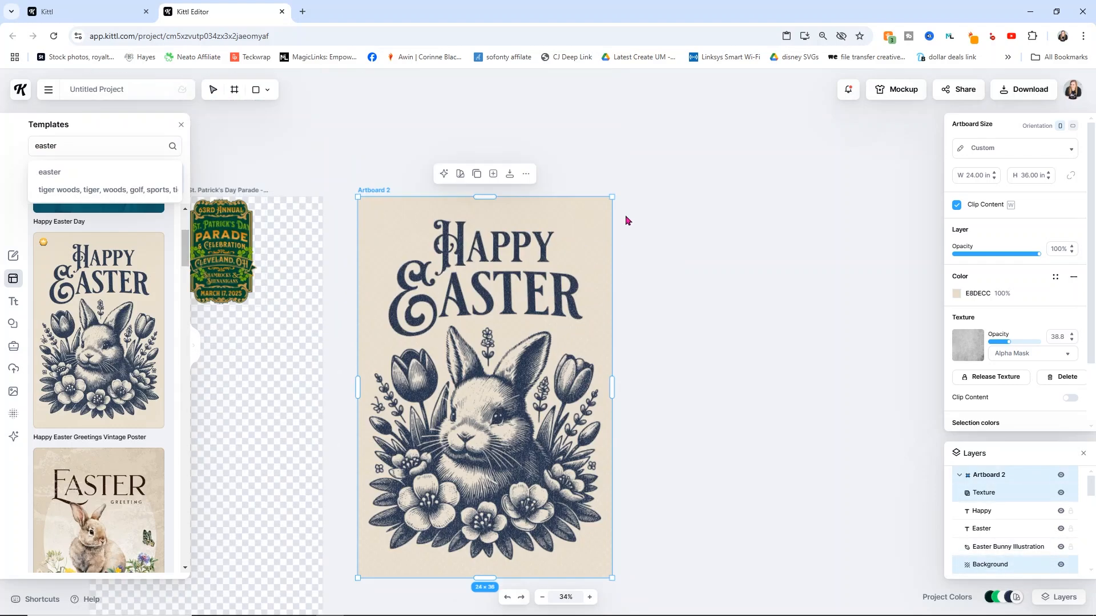
pyautogui.scroll(-2, 625, 216)
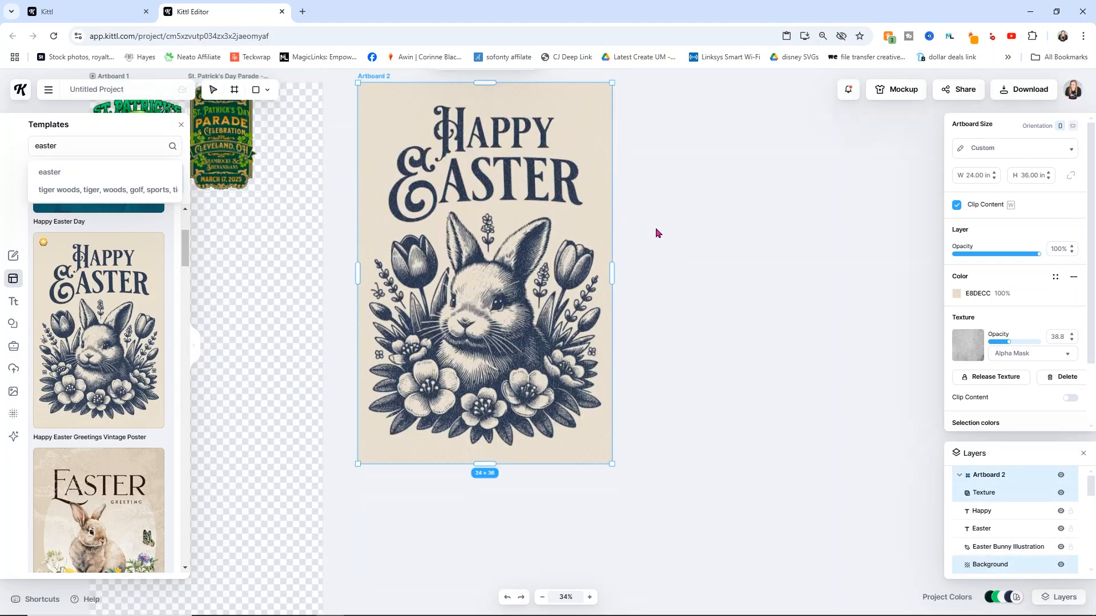
pyautogui.click(1060, 495)
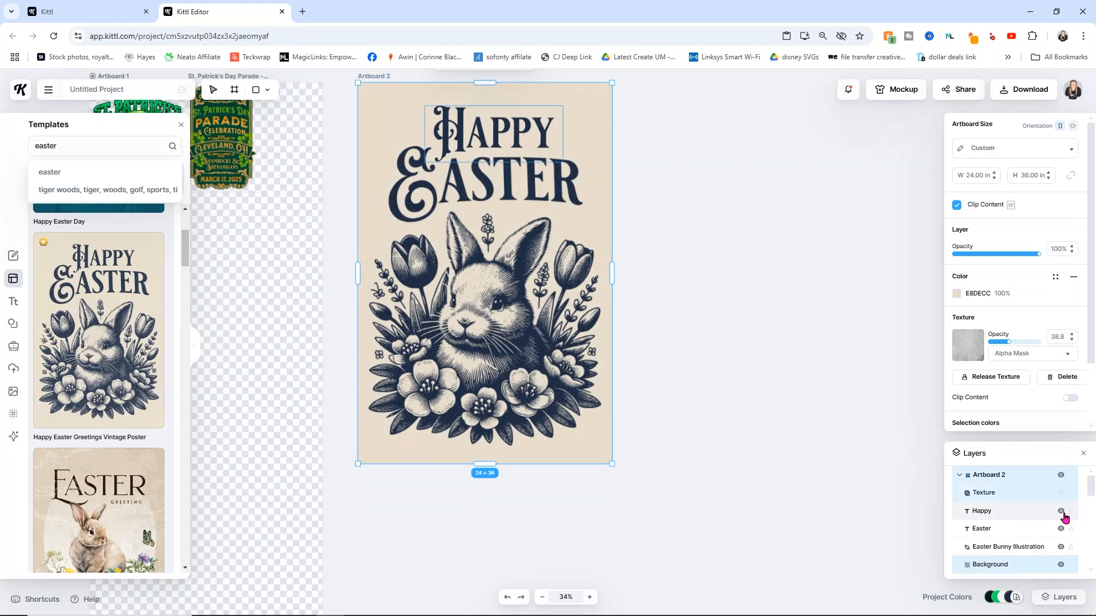
pyautogui.click(1060, 565)
pyautogui.moveTo(703, 470); pyautogui.dragTo(344, 91)
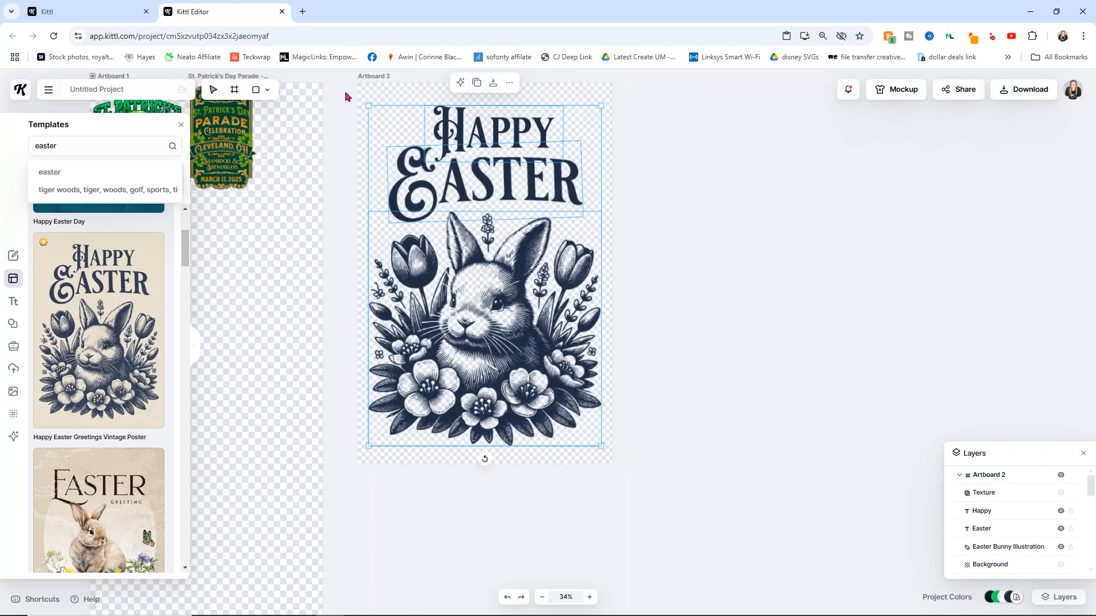
pyautogui.click(401, 126)
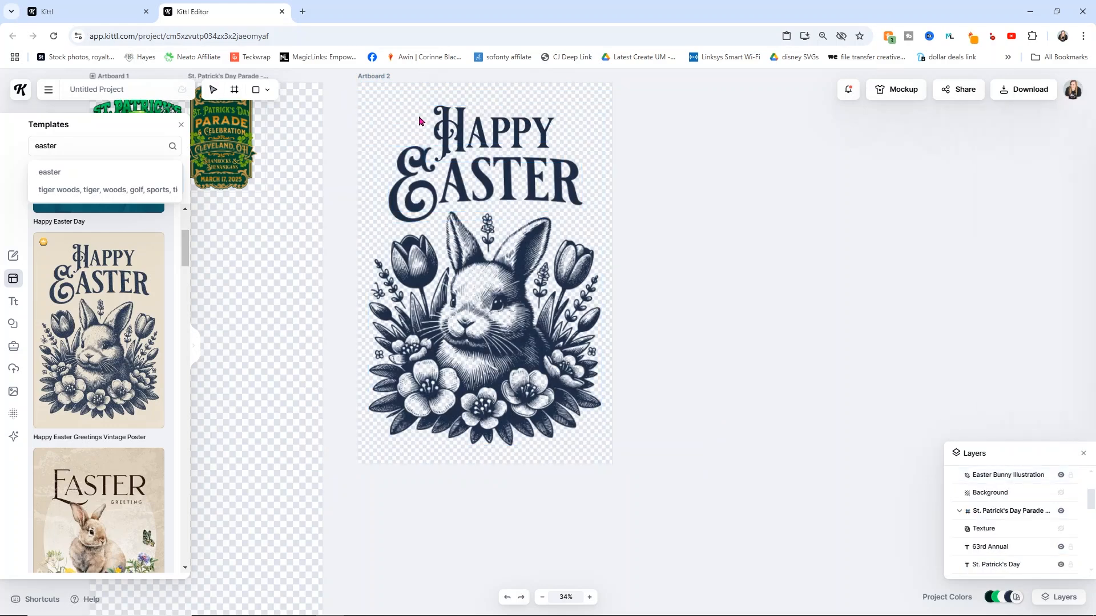
pyautogui.moveTo(449, 121); pyautogui.dragTo(580, 211)
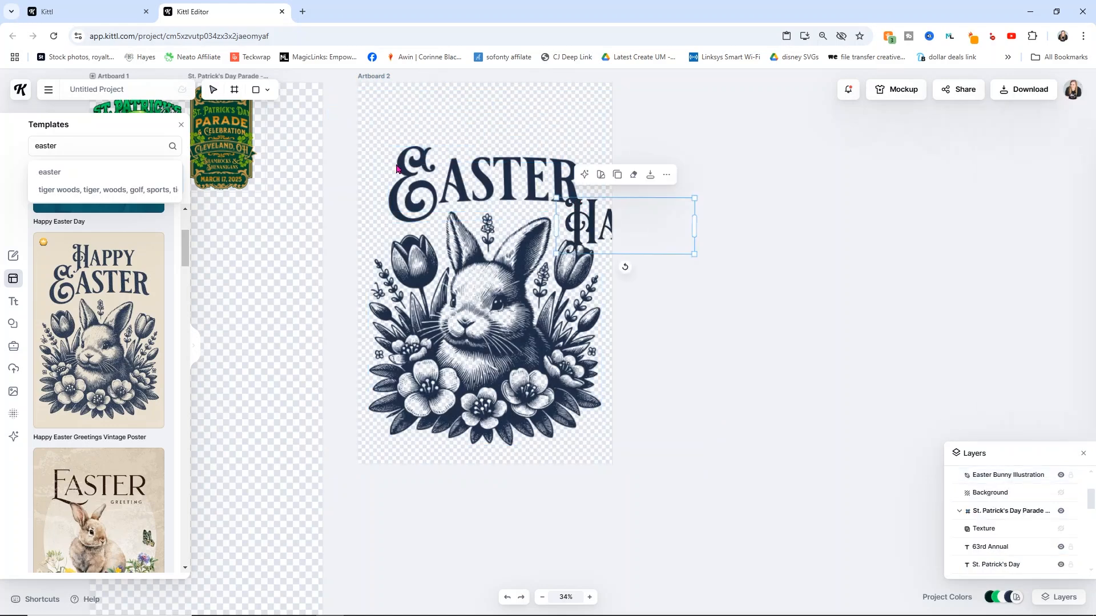
pyautogui.click(507, 598)
# - Move the entire Happy Easter bunny design onto the gang sheet below the parade design and delete the emptied Artboard 2
pyautogui.moveTo(707, 510); pyautogui.dragTo(328, 93)
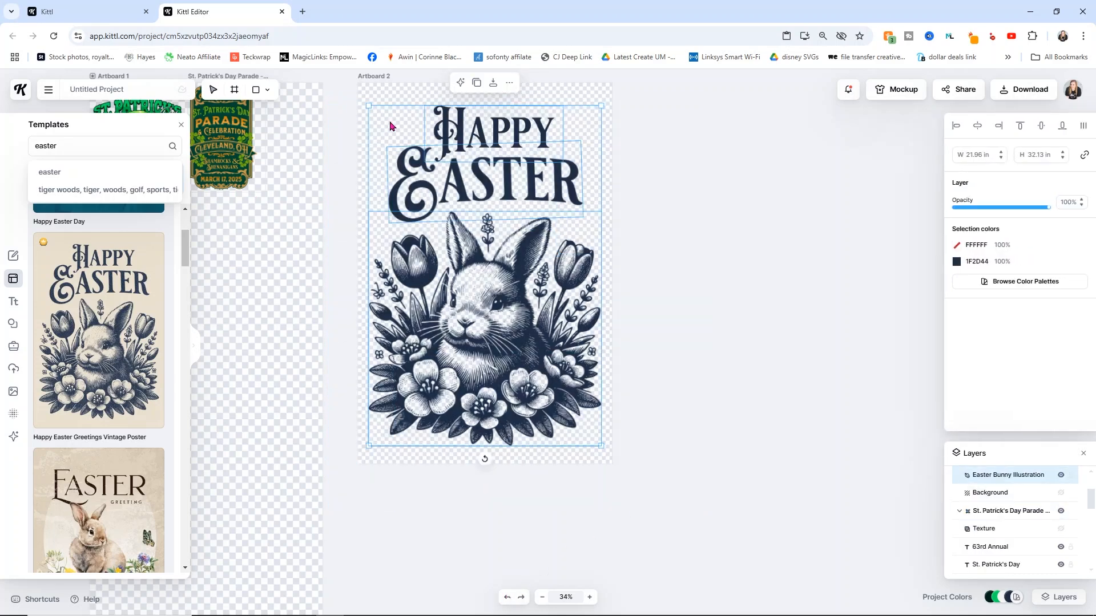
pyautogui.click(333, 123)
pyautogui.moveTo(415, 127); pyautogui.dragTo(624, 433)
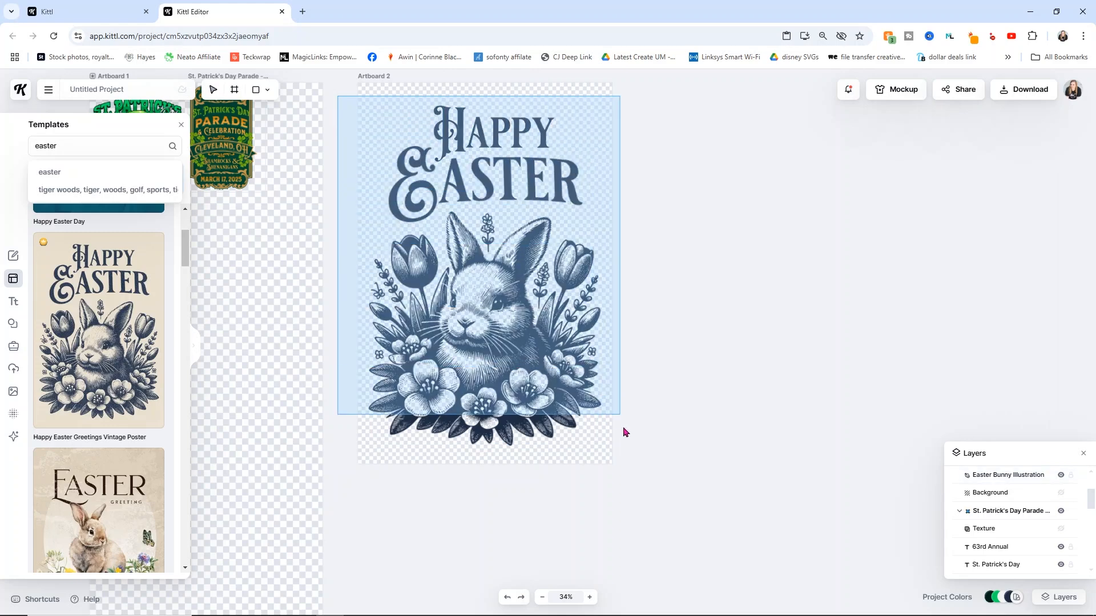
pyautogui.moveTo(563, 391); pyautogui.dragTo(230, 490)
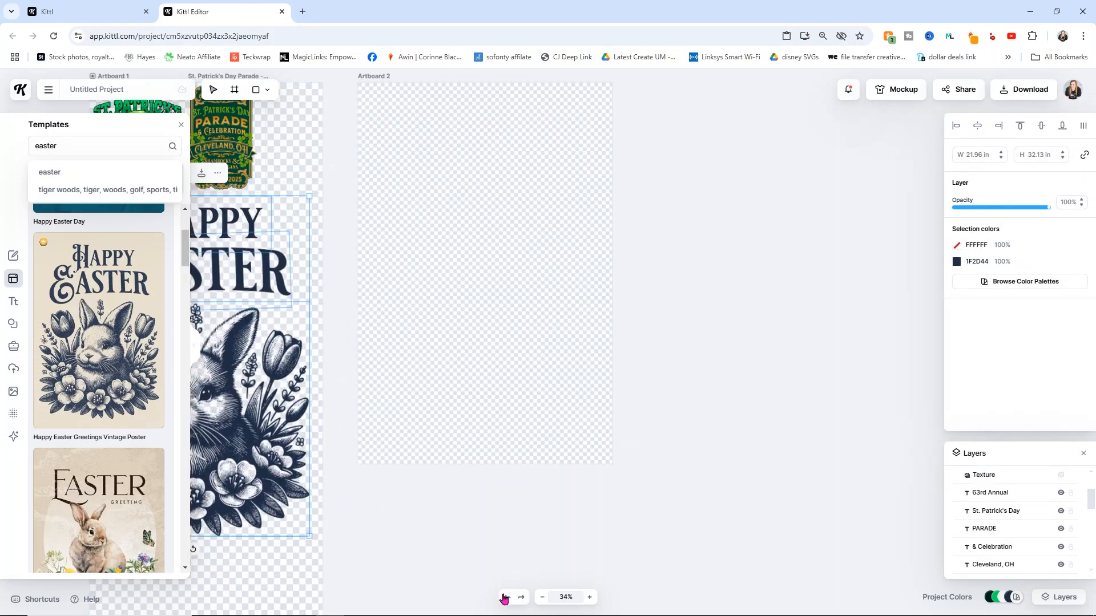
pyautogui.click(474, 347)
pyautogui.press('Delete')
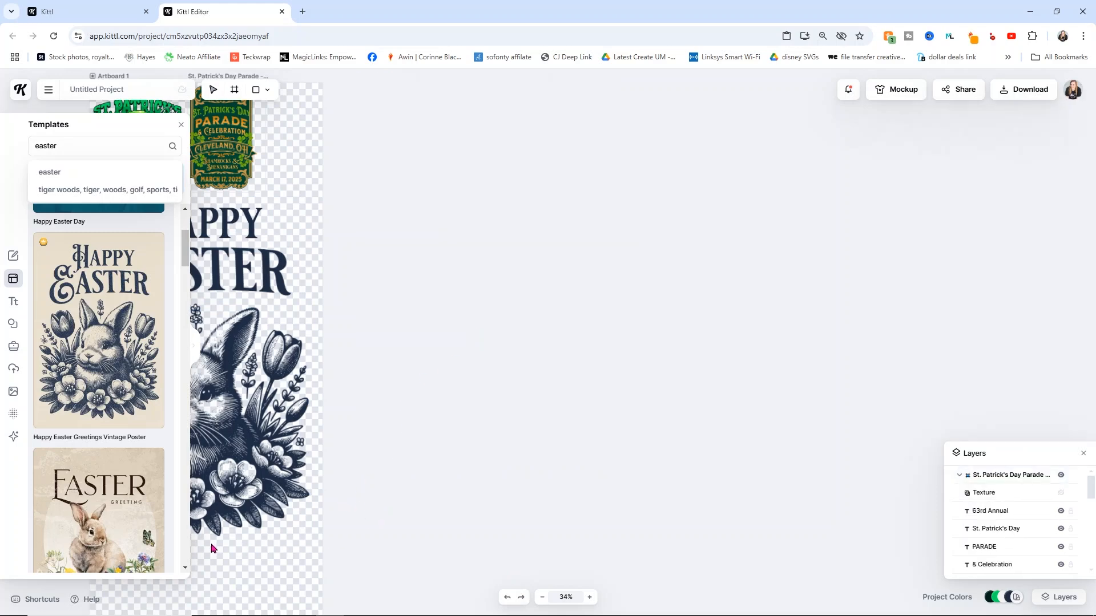
# - Scale the complete Happy Easter bunny design down to about 5.30 × 7.75 in
pyautogui.click(540, 597)
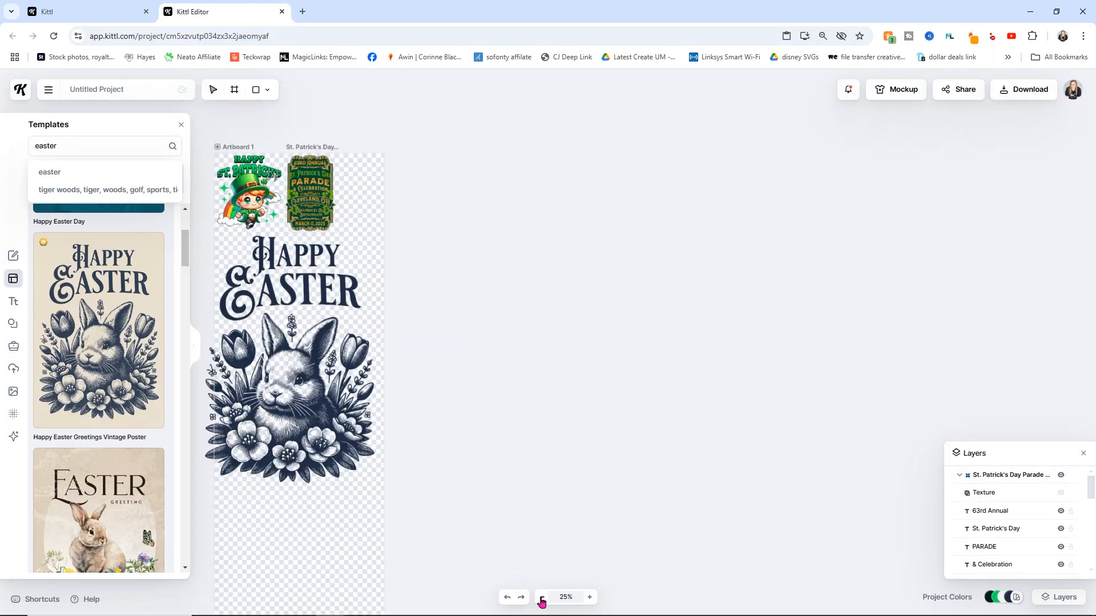
pyautogui.scroll(2, 412, 408)
pyautogui.scroll(-2, 408, 409)
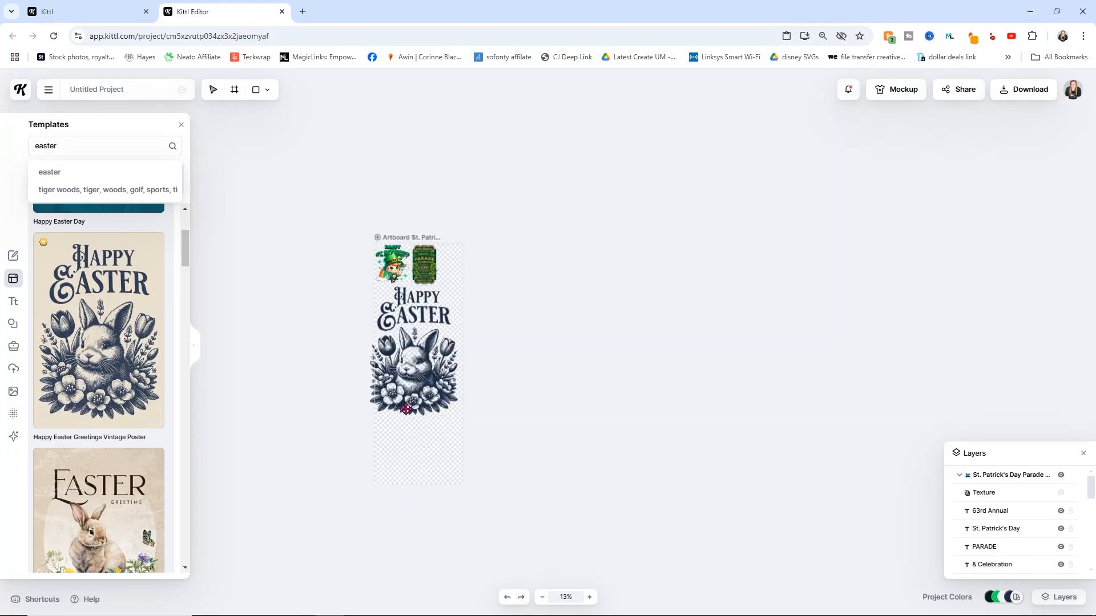
pyautogui.scroll(5, 418, 367)
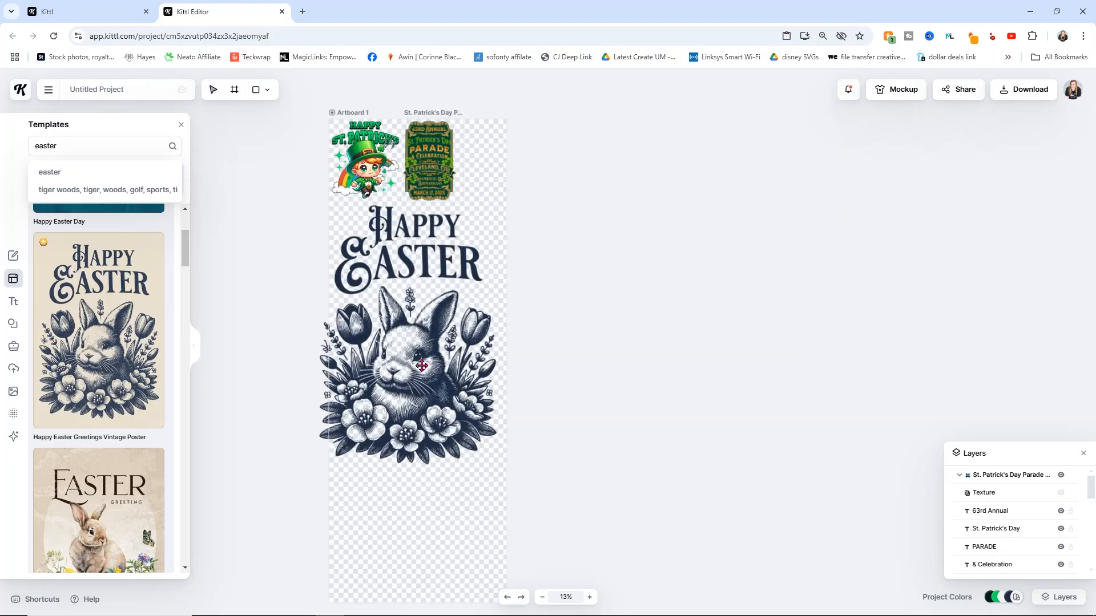
pyautogui.moveTo(591, 504); pyautogui.dragTo(271, 170)
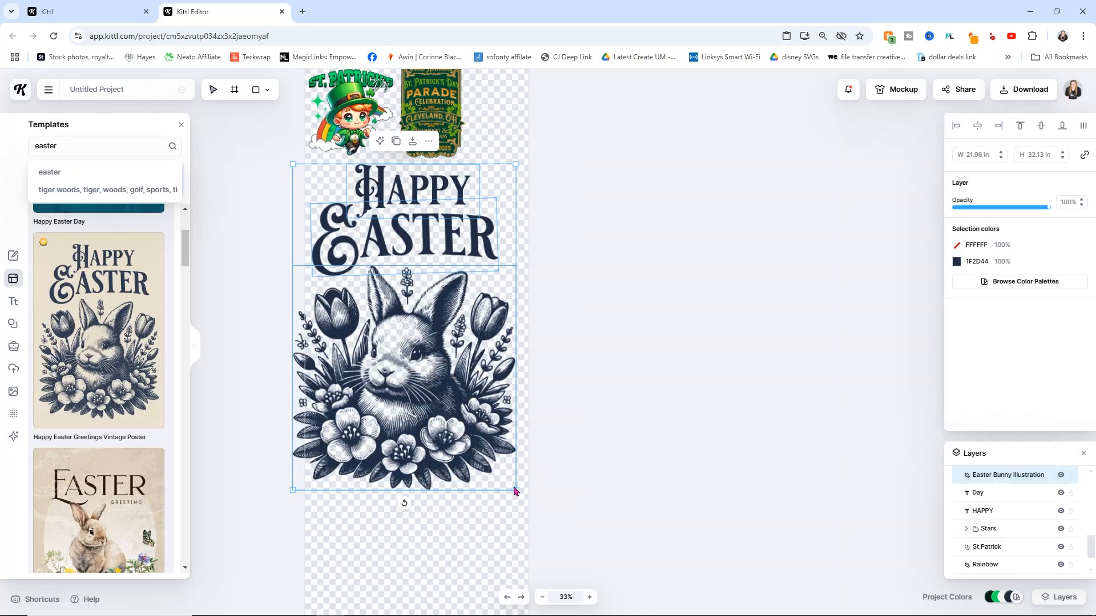
pyautogui.moveTo(516, 491); pyautogui.dragTo(329, 261)
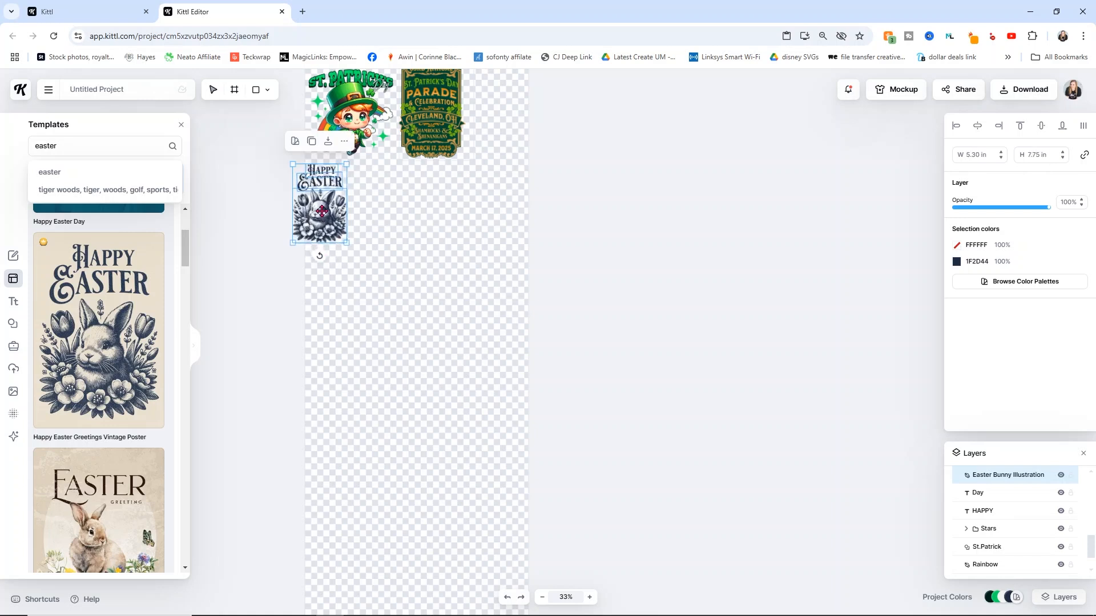
# - Move the bunny design beside the parade design, level with the gang sheet's upper edge
pyautogui.moveTo(323, 211); pyautogui.dragTo(497, 111)
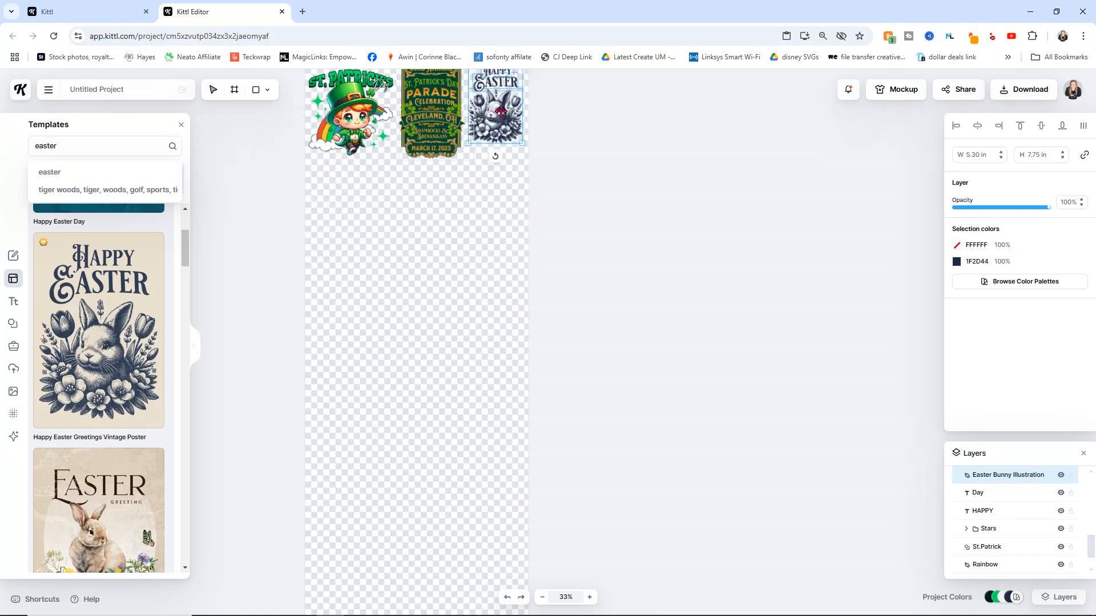
pyautogui.scroll(2, 539, 125)
pyautogui.moveTo(502, 215); pyautogui.dragTo(502, 213)
pyautogui.click(598, 202)
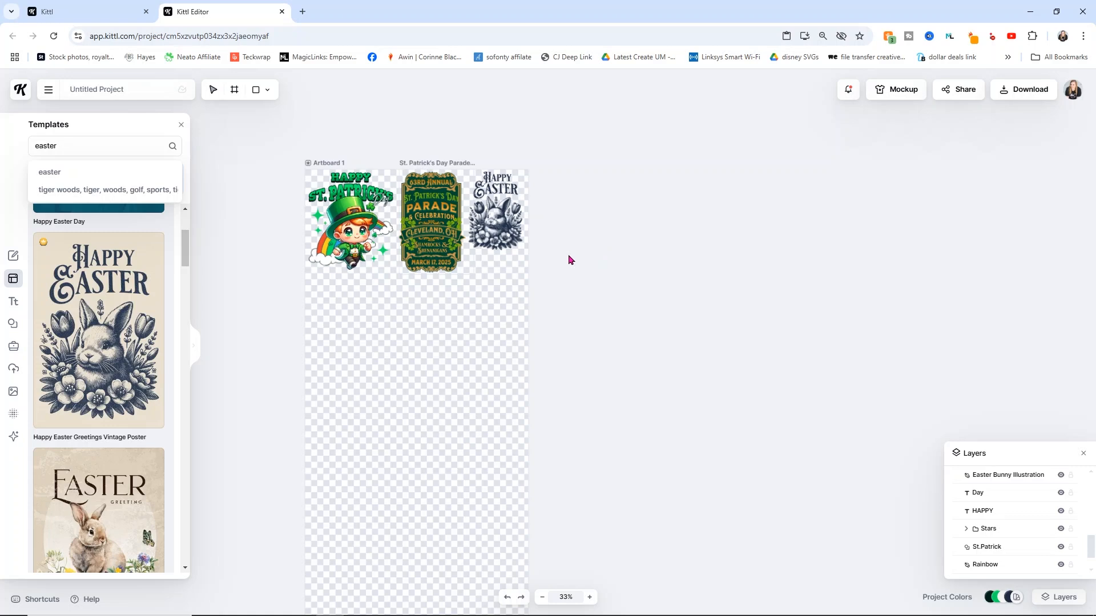
pyautogui.scroll(-2, 98, 301)
pyautogui.scroll(-7, 98, 301)
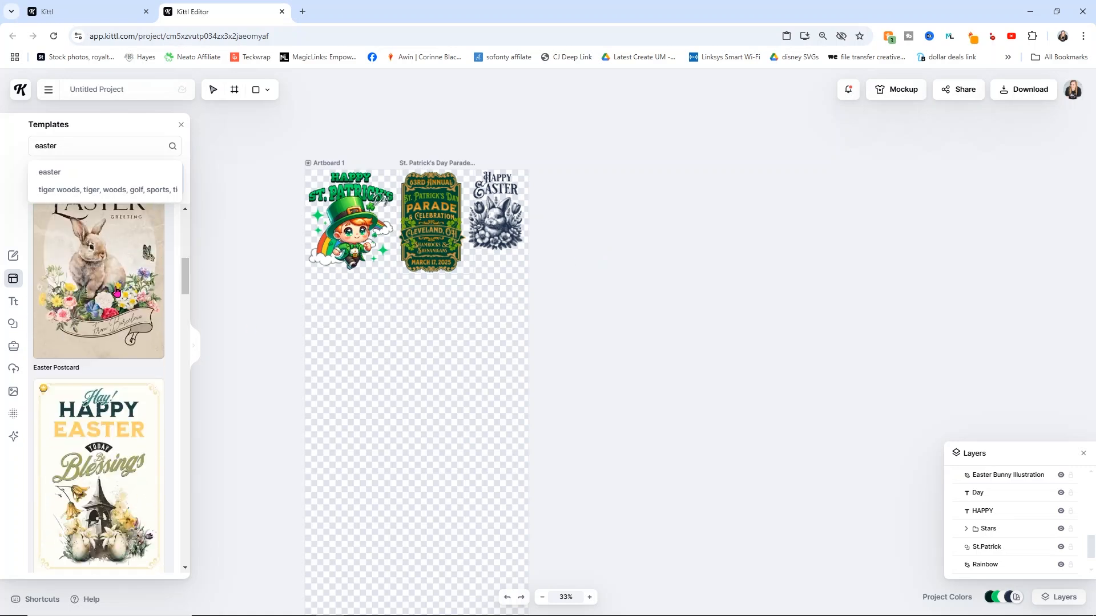
pyautogui.scroll(-1, 117, 295)
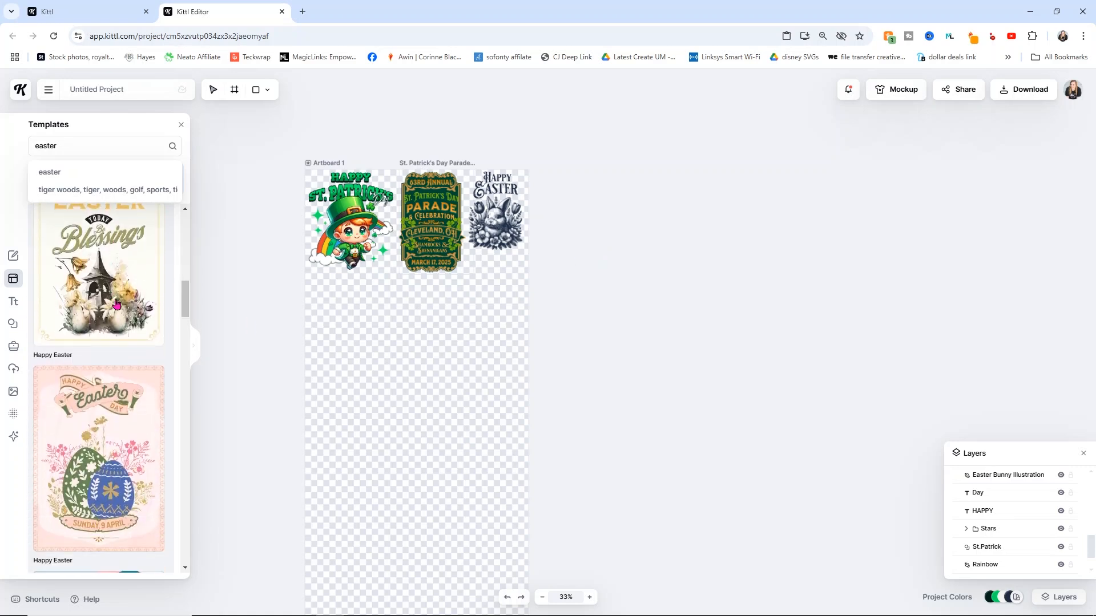
pyautogui.scroll(-1, 107, 346)
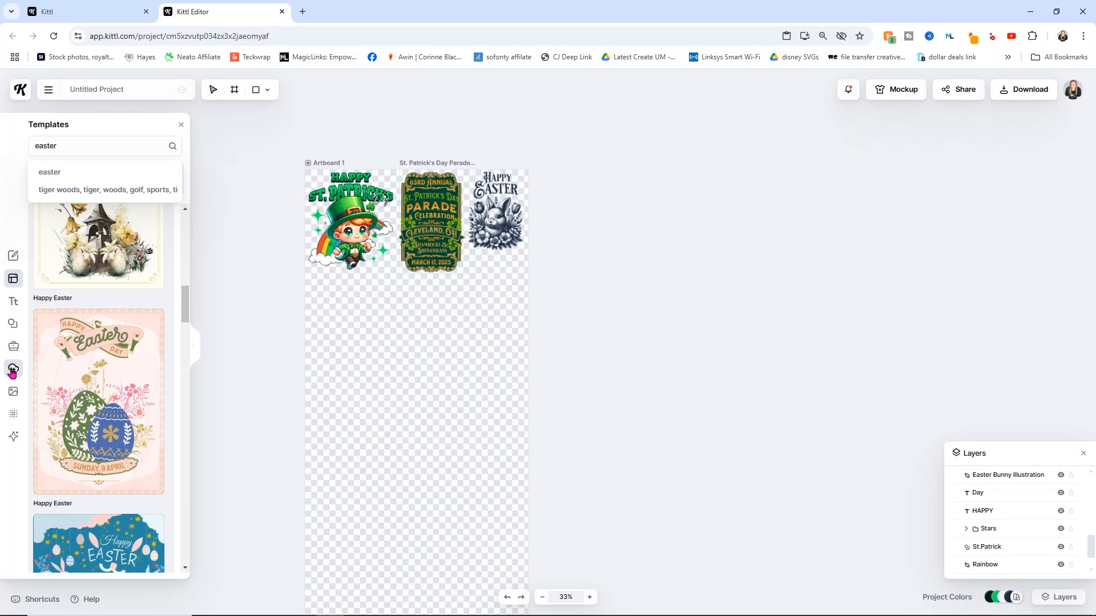
# - Upload the "The kid in me is healing" image from the computer and place it on the gang sheet below the existing designs
pyautogui.click(13, 370)
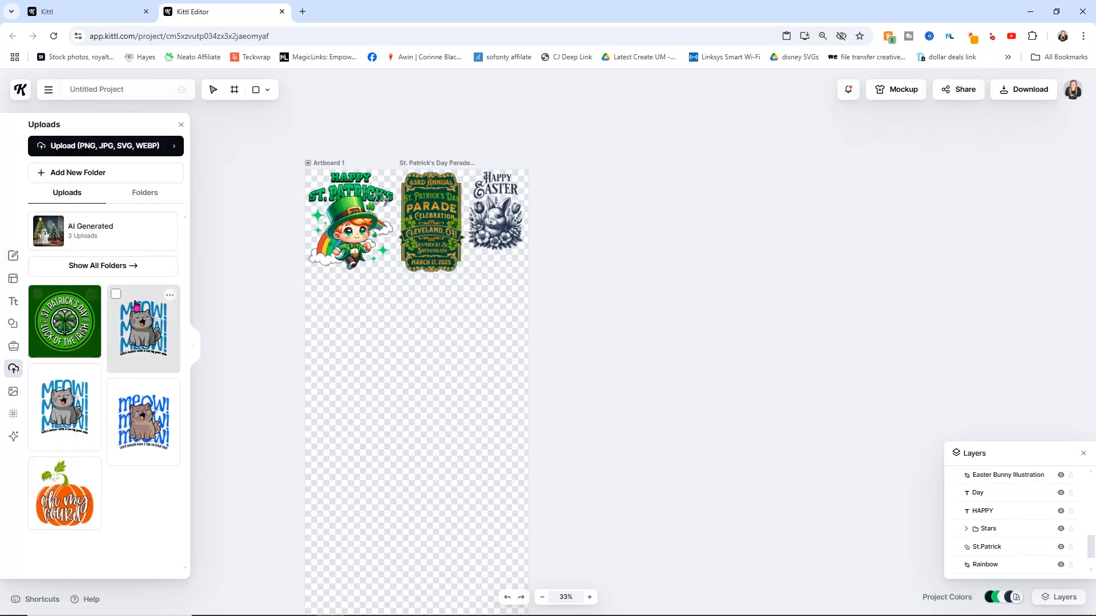
pyautogui.click(87, 146)
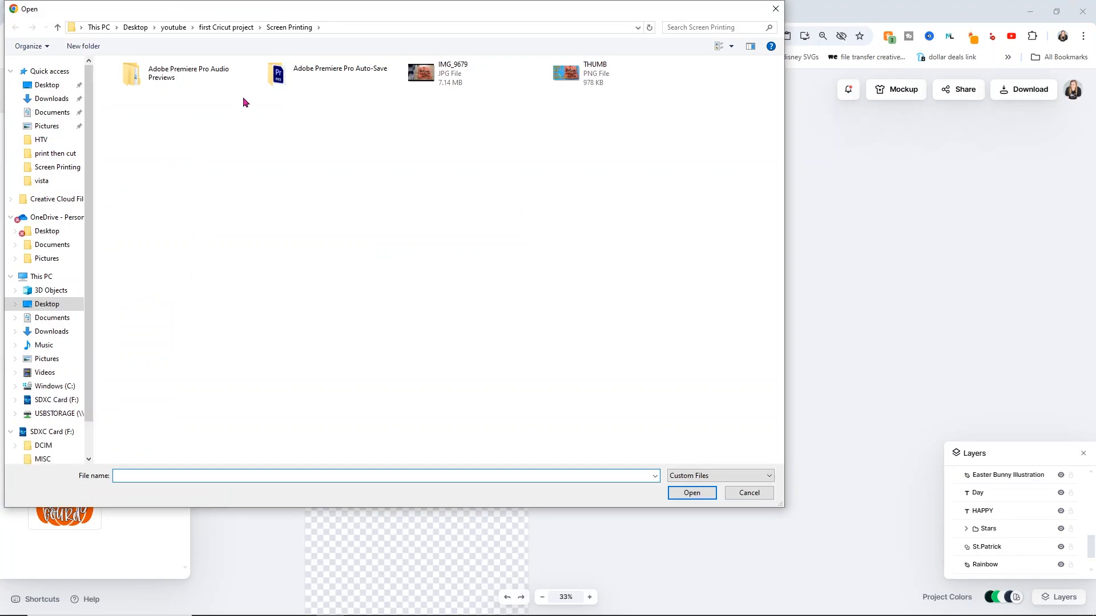
pyautogui.click(135, 28)
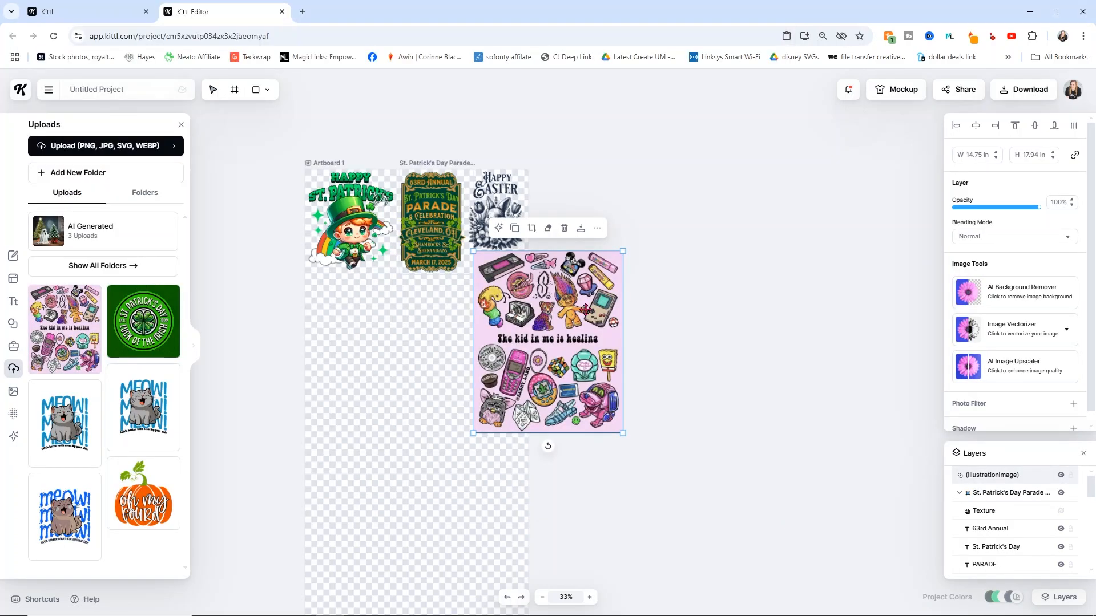
pyautogui.moveTo(569, 312); pyautogui.dragTo(428, 348)
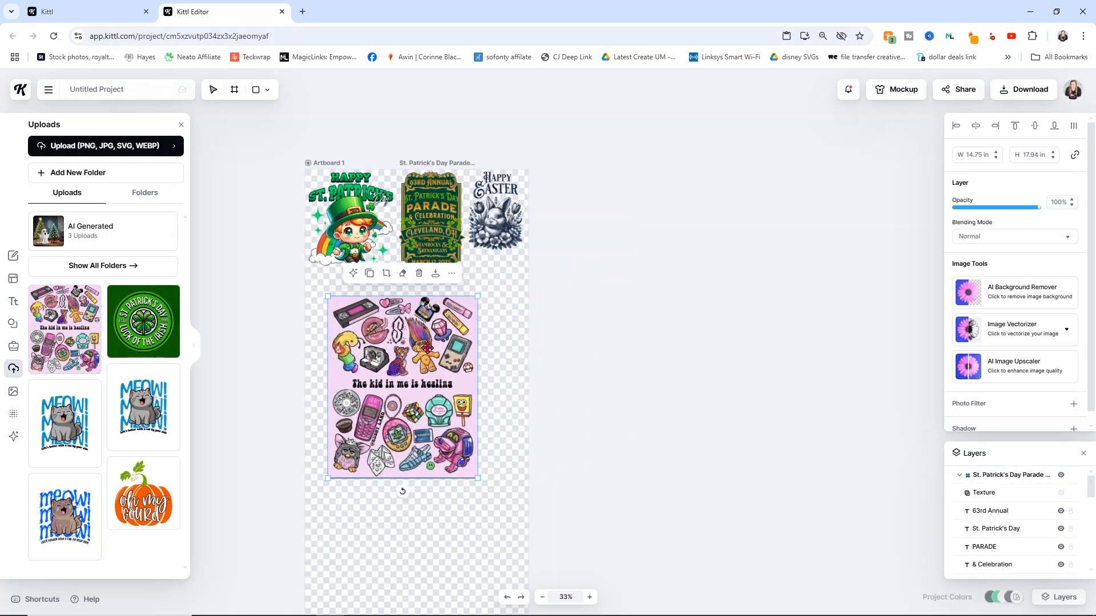
# - Remove the uploaded image's background and fit it directly below the leprechaun design at about 9.80 × 12.24 in
pyautogui.click(990, 296)
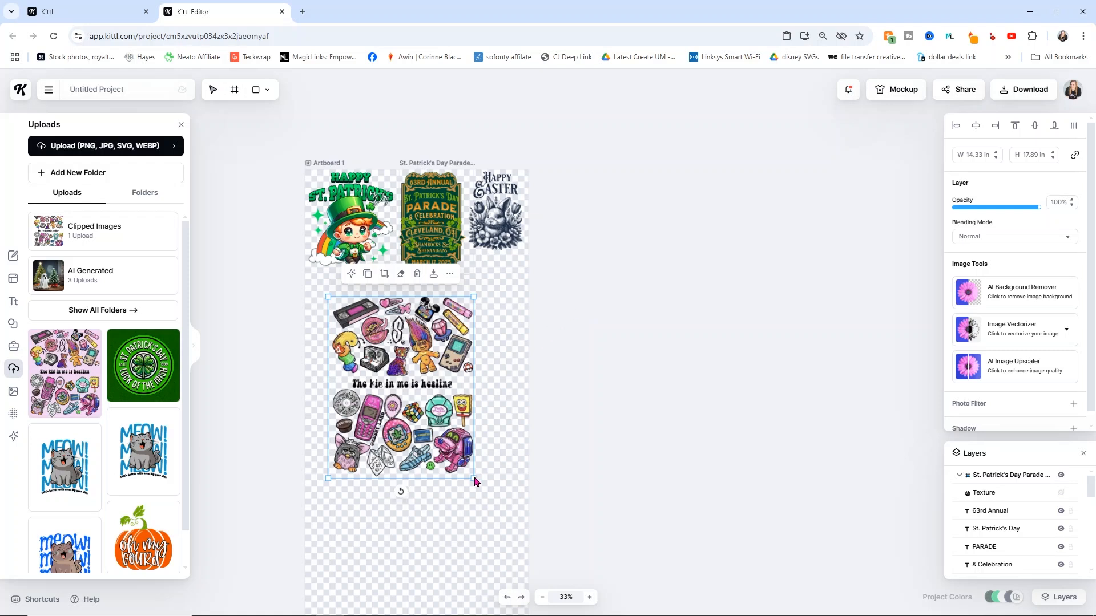
pyautogui.moveTo(473, 477); pyautogui.dragTo(428, 421)
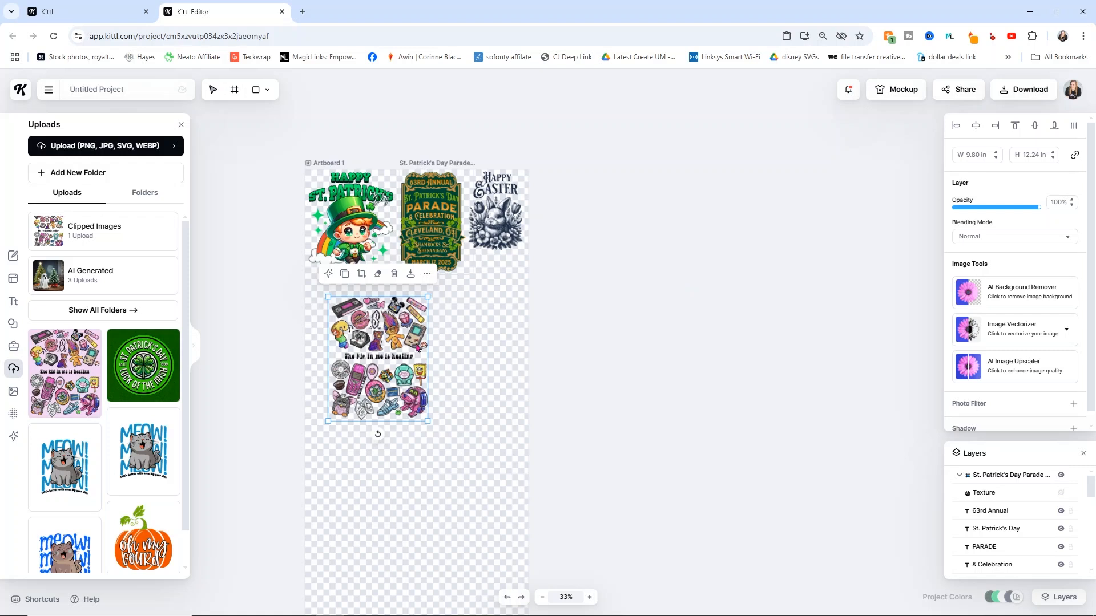
pyautogui.moveTo(381, 339); pyautogui.dragTo(358, 319)
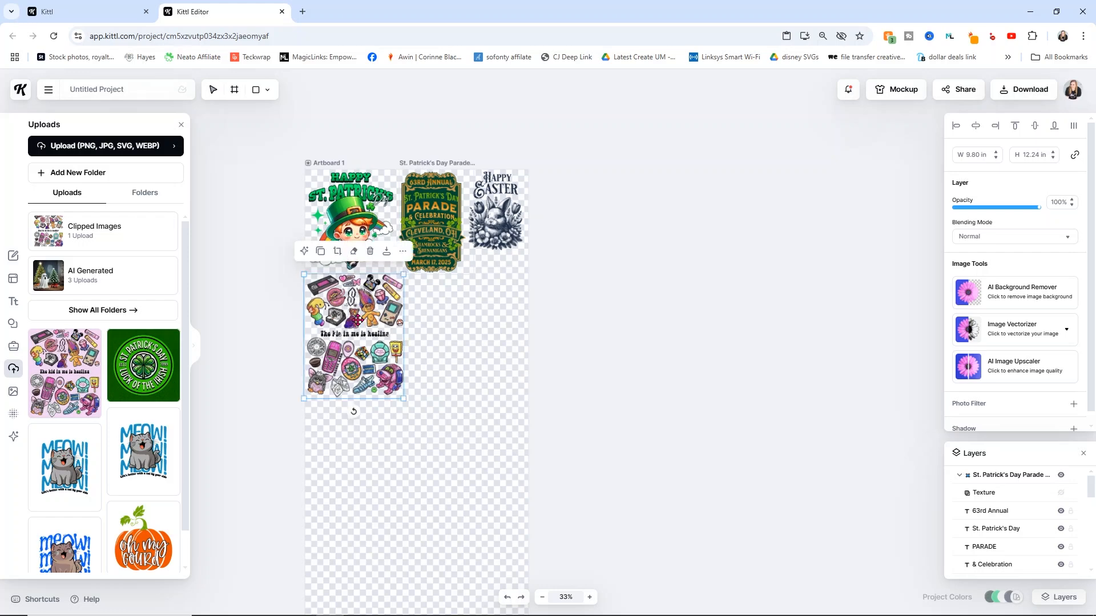
# - Examine the lettering and illustrations of the background-removed image up close for removal flaws
pyautogui.scroll(5, 358, 321)
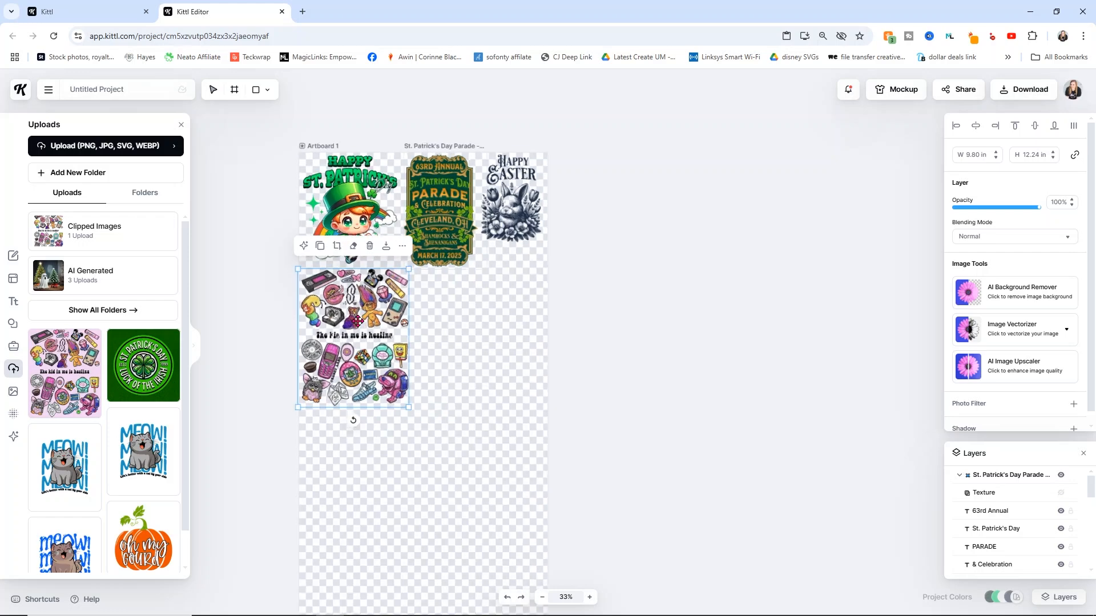
pyautogui.scroll(5, 370, 326)
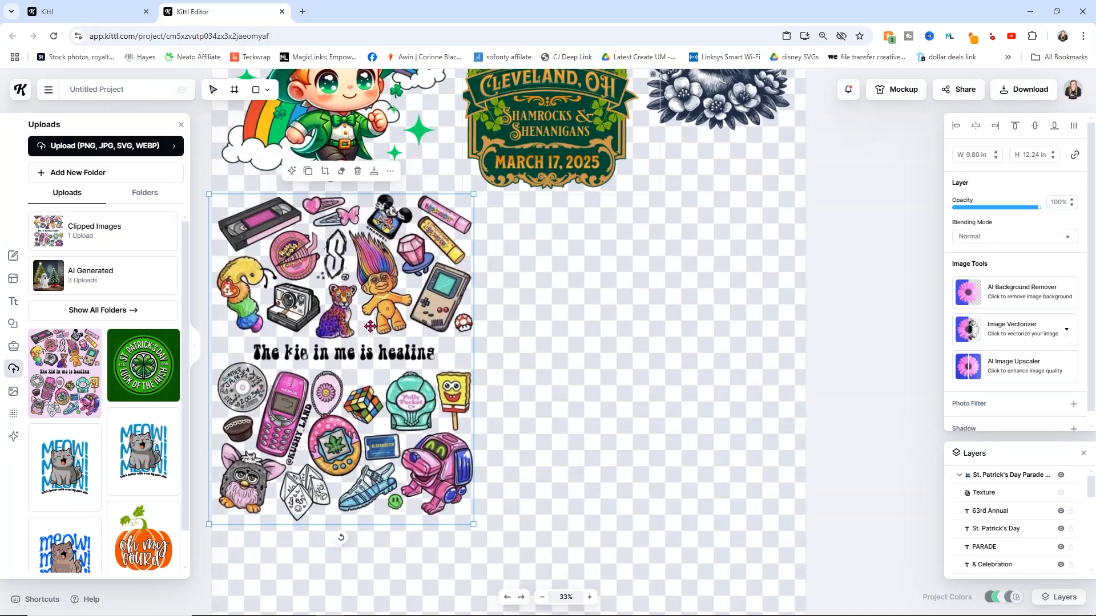
pyautogui.scroll(2, 332, 335)
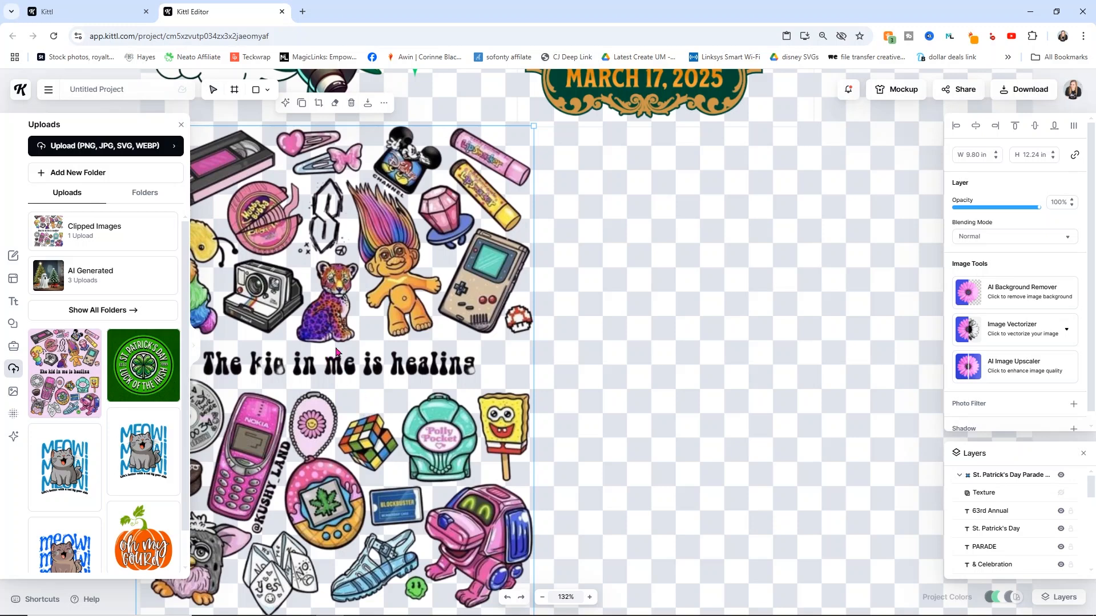
pyautogui.scroll(-1, 377, 345)
pyautogui.scroll(-3, 377, 344)
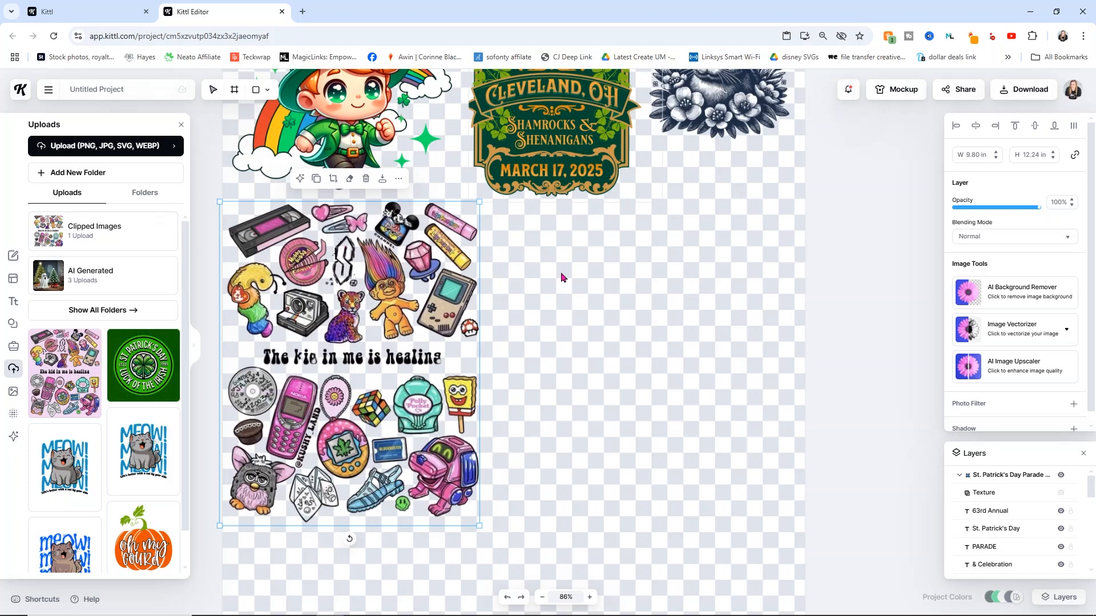
pyautogui.scroll(-5, 563, 278)
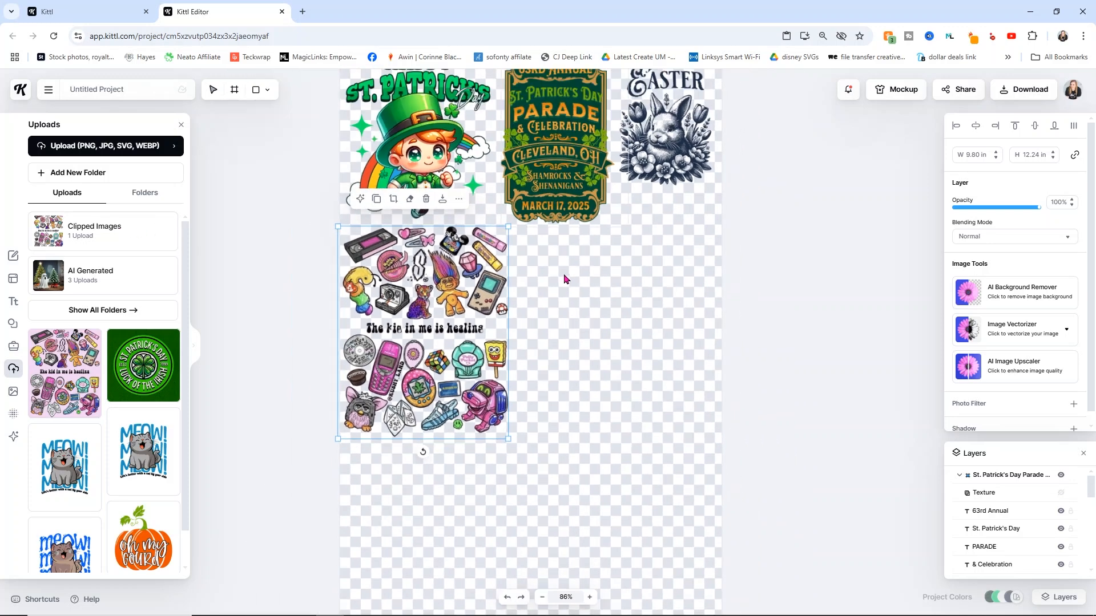
pyautogui.scroll(1, 564, 278)
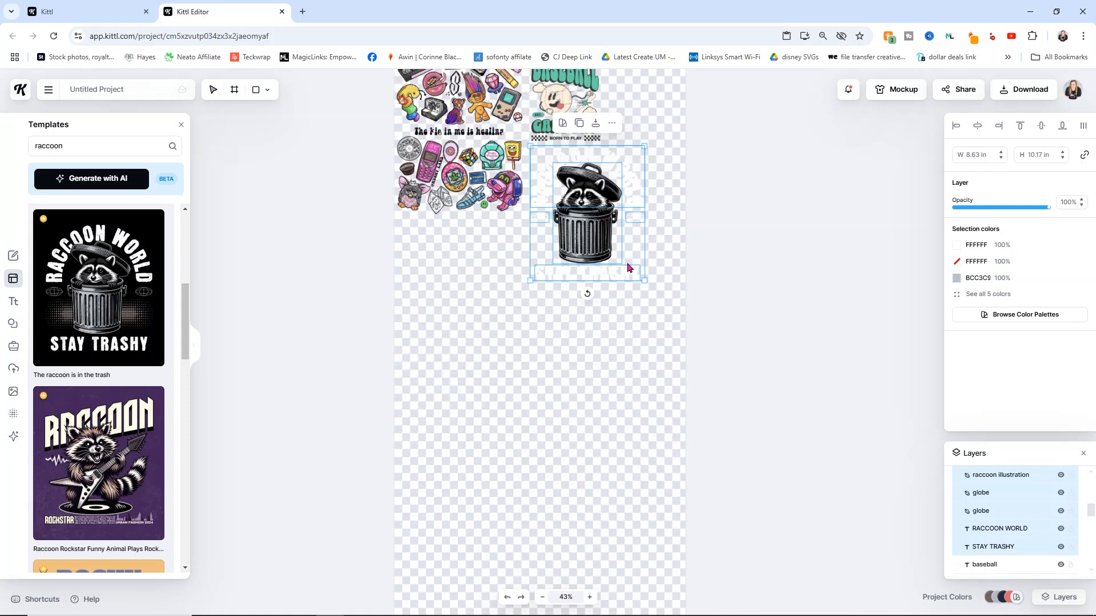
# - Try near-black 0F0F0F on the raccoon design's STAY TRASHY text and restore it to white FFFFFF
pyautogui.click(625, 366)
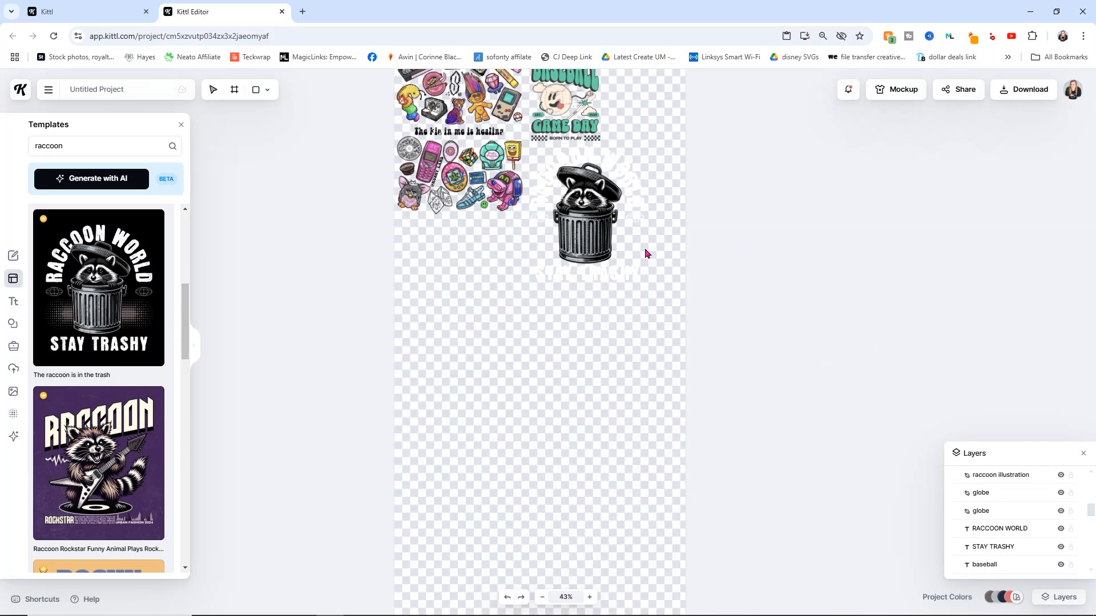
pyautogui.scroll(4, 674, 222)
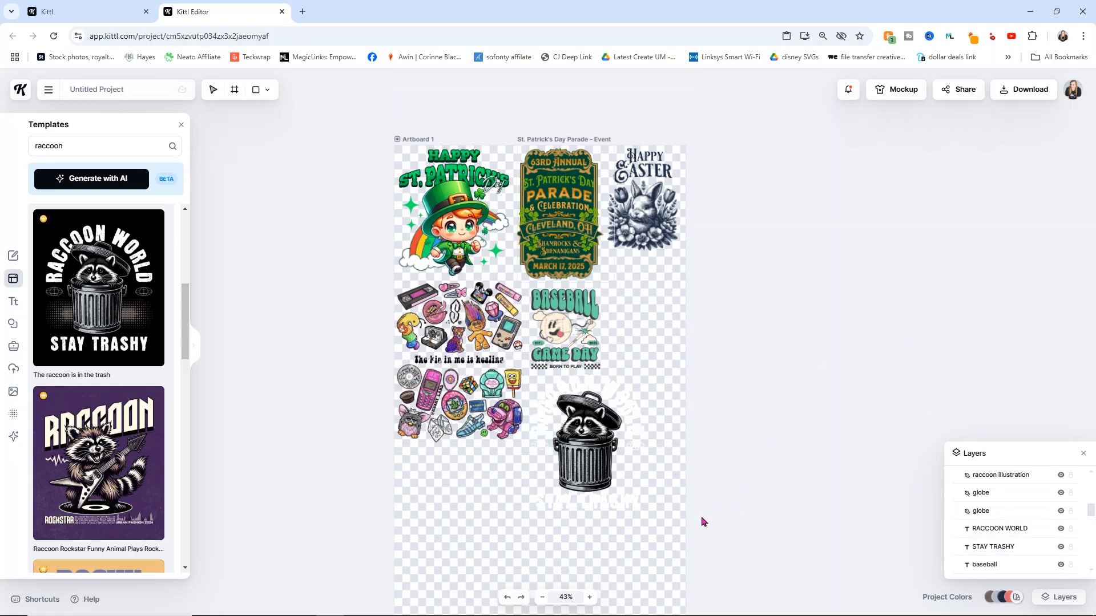
pyautogui.click(626, 410)
pyautogui.click(630, 498)
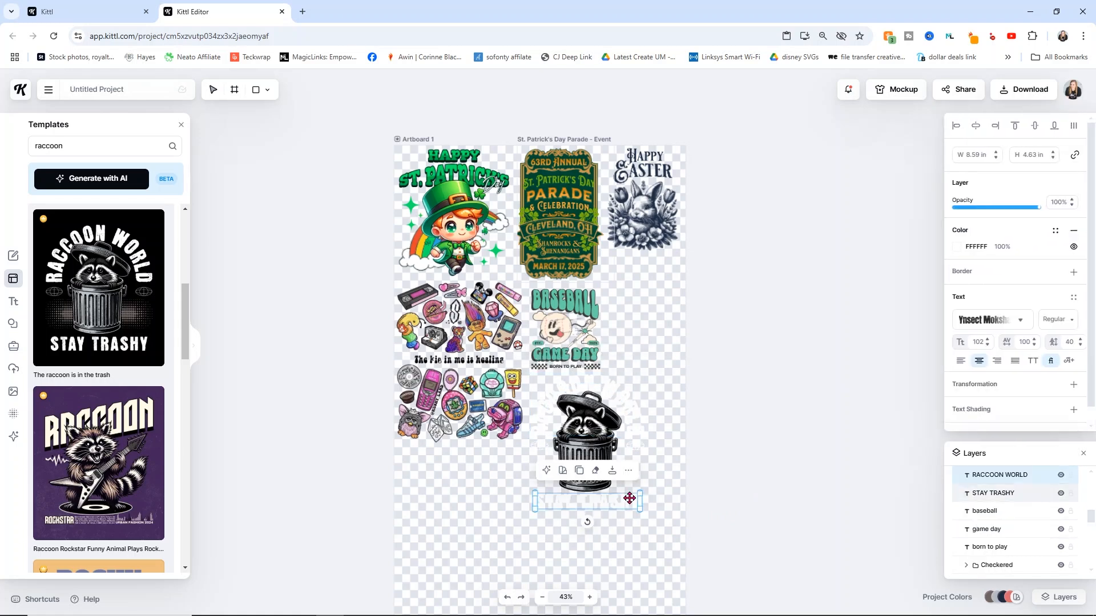
pyautogui.click(956, 246)
pyautogui.click(810, 370)
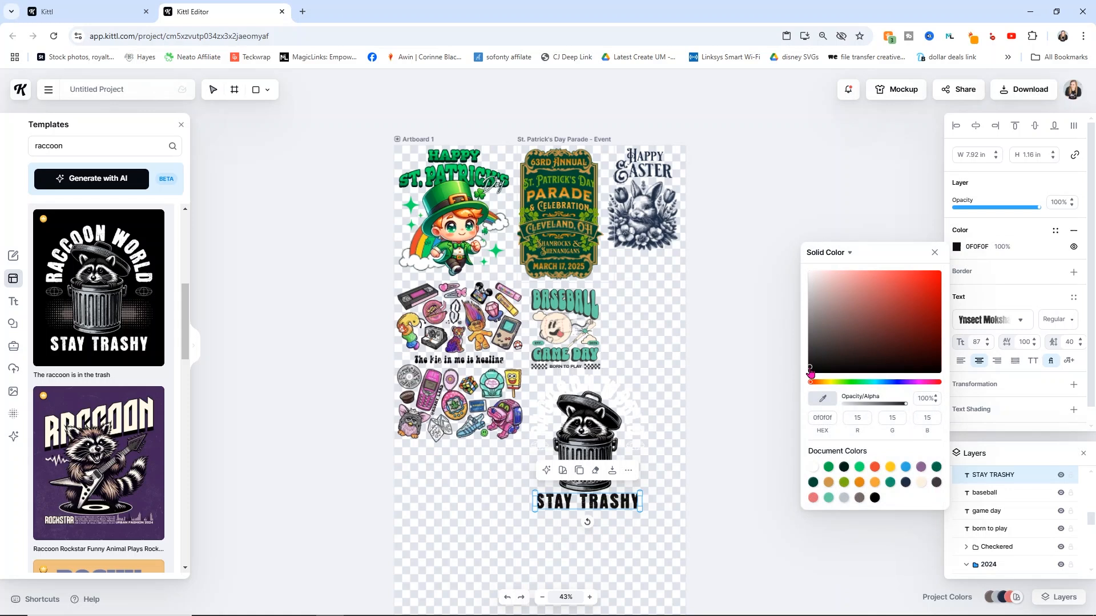
pyautogui.click(808, 273)
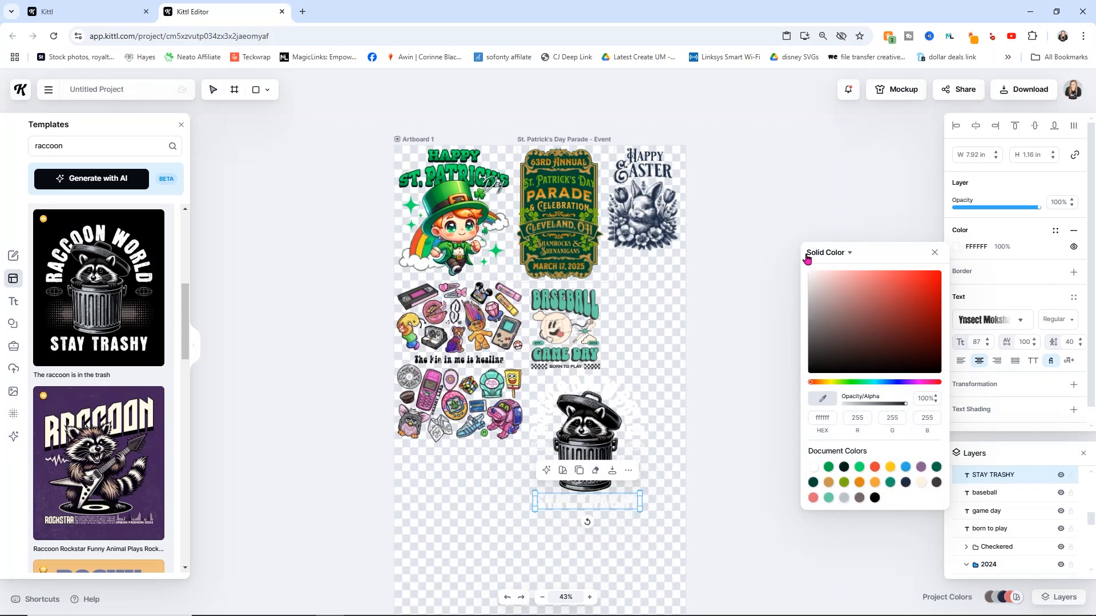
pyautogui.click(702, 343)
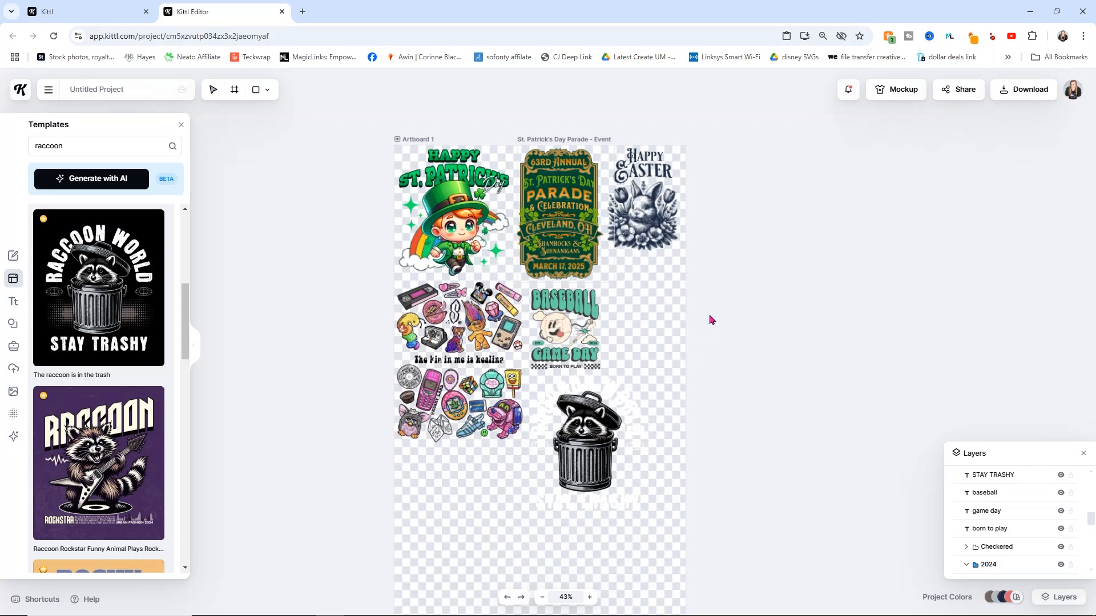
pyautogui.scroll(-3, 118, 268)
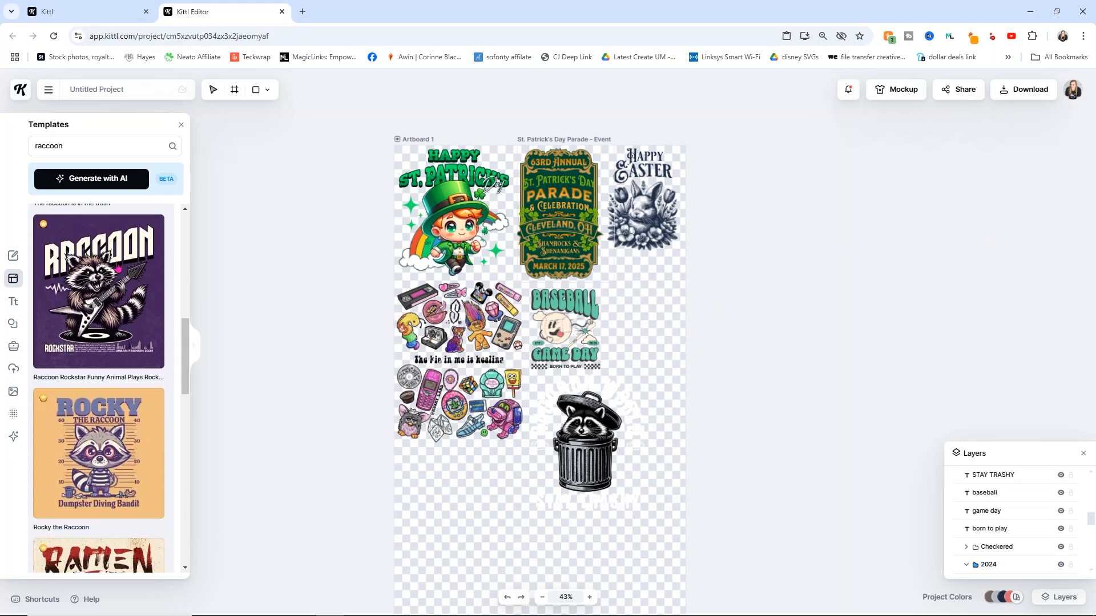
pyautogui.scroll(-9, 118, 269)
pyautogui.scroll(-5, 89, 276)
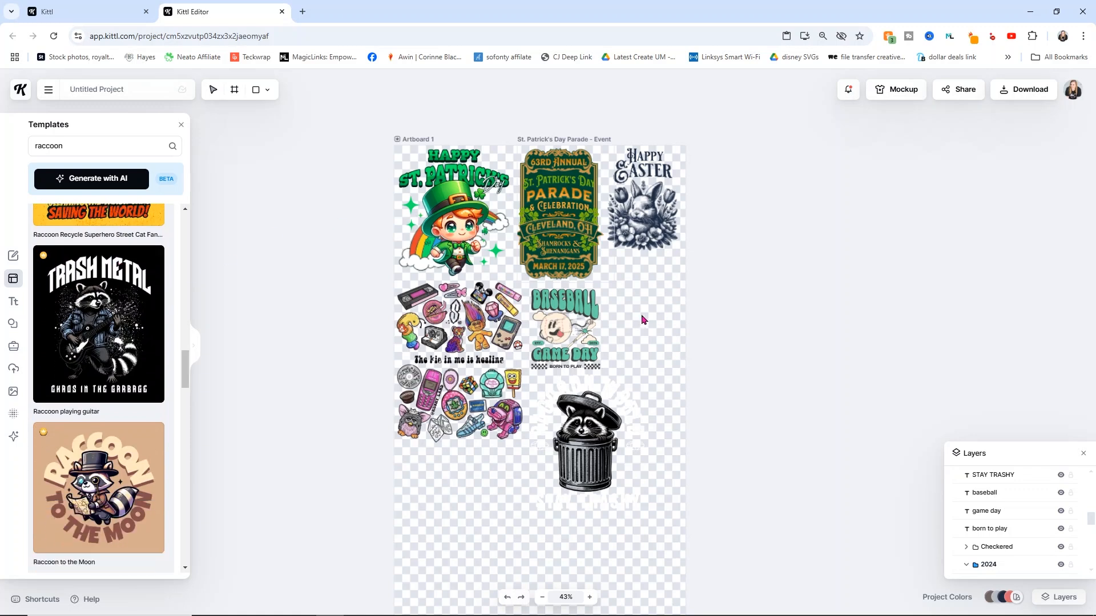
pyautogui.scroll(-6, 128, 320)
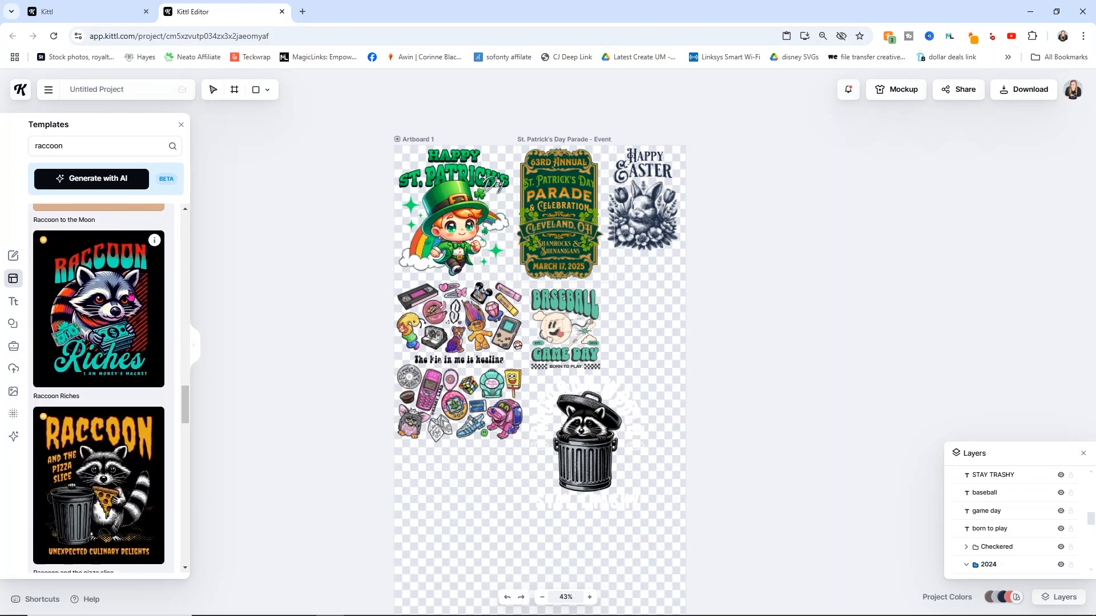
pyautogui.scroll(-4, 130, 297)
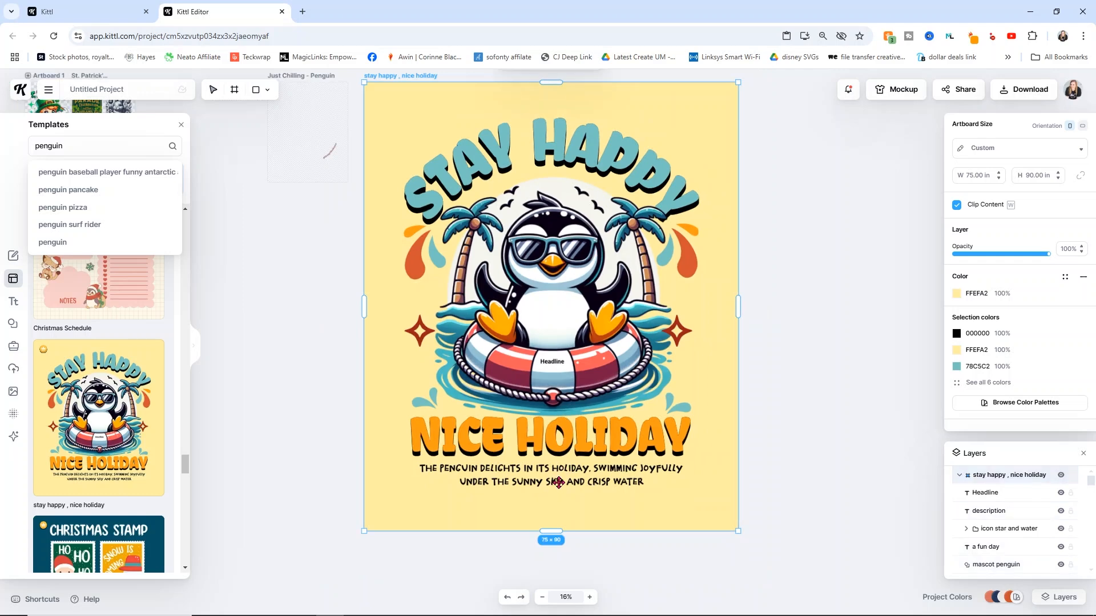
# - Delete the two-line description text below NICE HOLIDAY on the penguin artboard
pyautogui.click(558, 483)
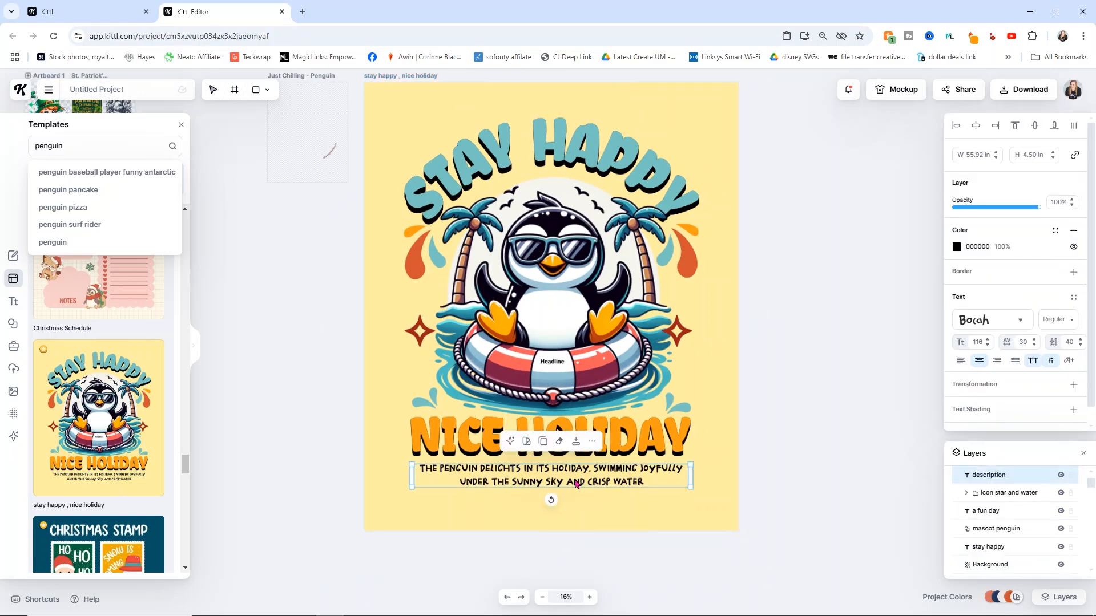
pyautogui.press('Delete')
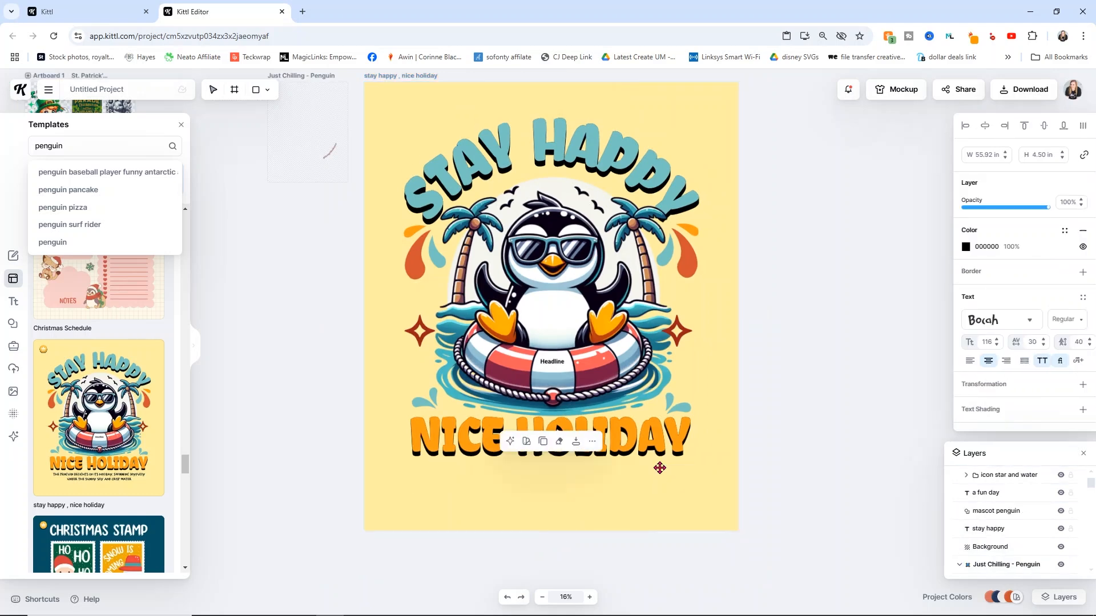
# - Delete the NICE HOLIDAY text from the penguin artboard and hide the artboard's yellow background
pyautogui.click(651, 447)
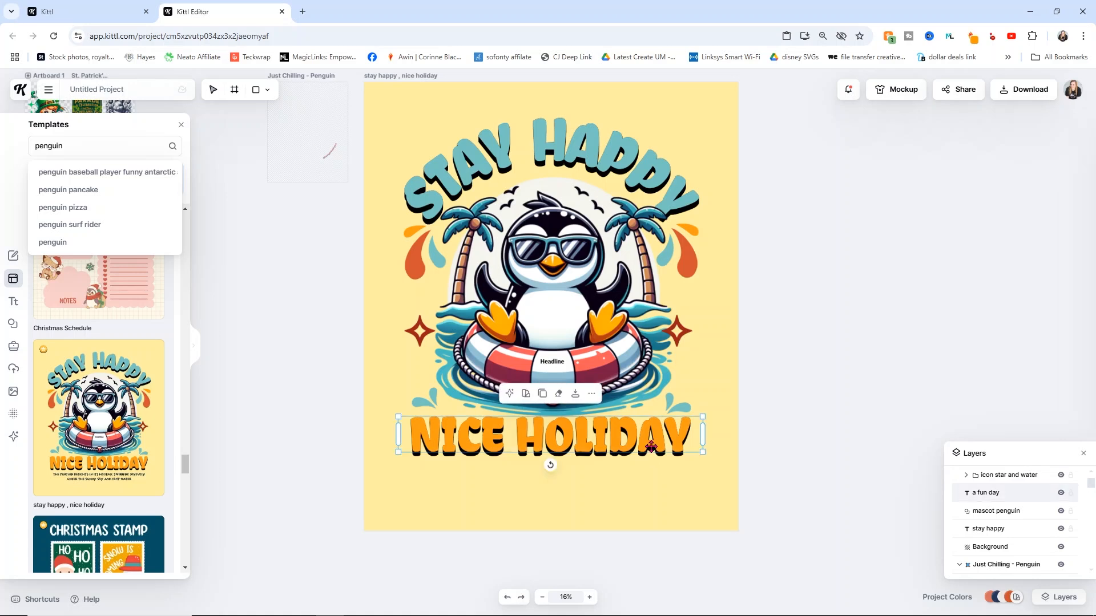
pyautogui.press('Delete')
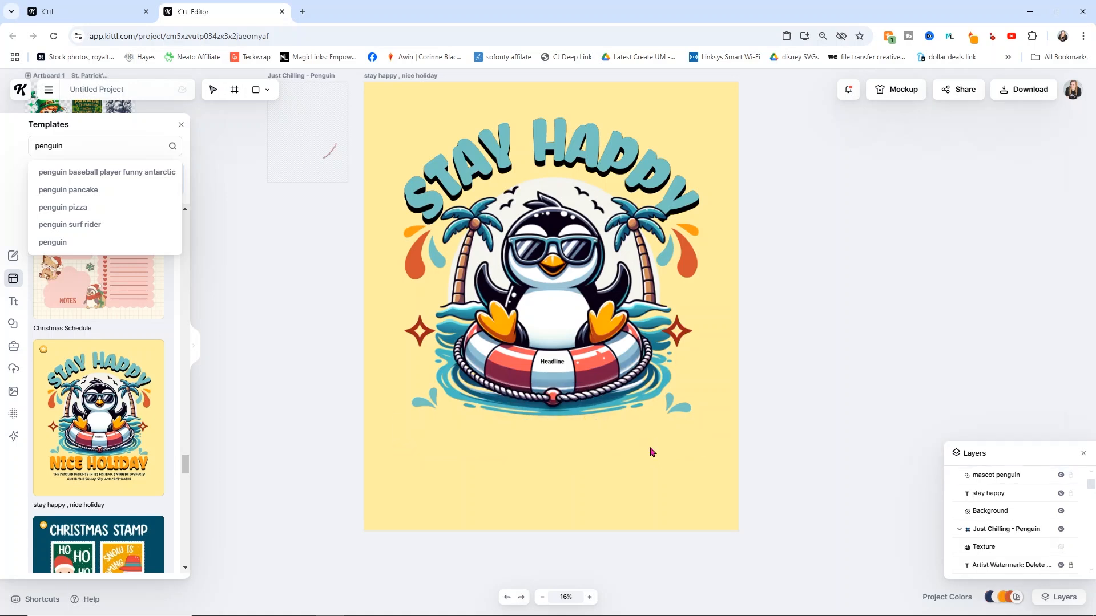
pyautogui.click(1061, 511)
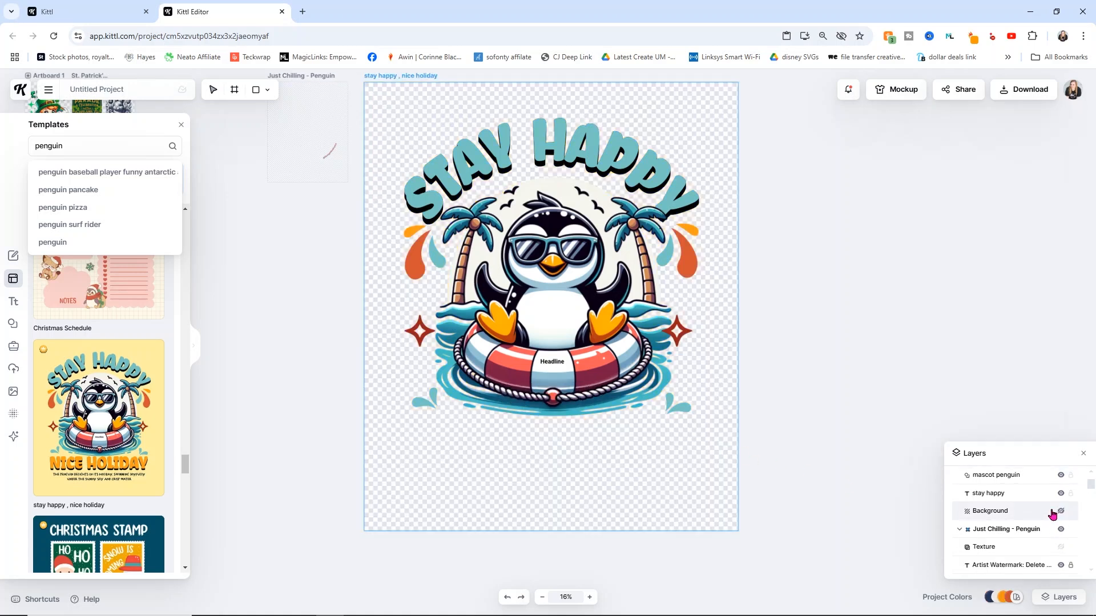
# - Group the STAY HAPPY lettering, penguin, headline and surrounding icons, and nudge the group slightly on its artboard
pyautogui.moveTo(775, 432); pyautogui.dragTo(335, 98)
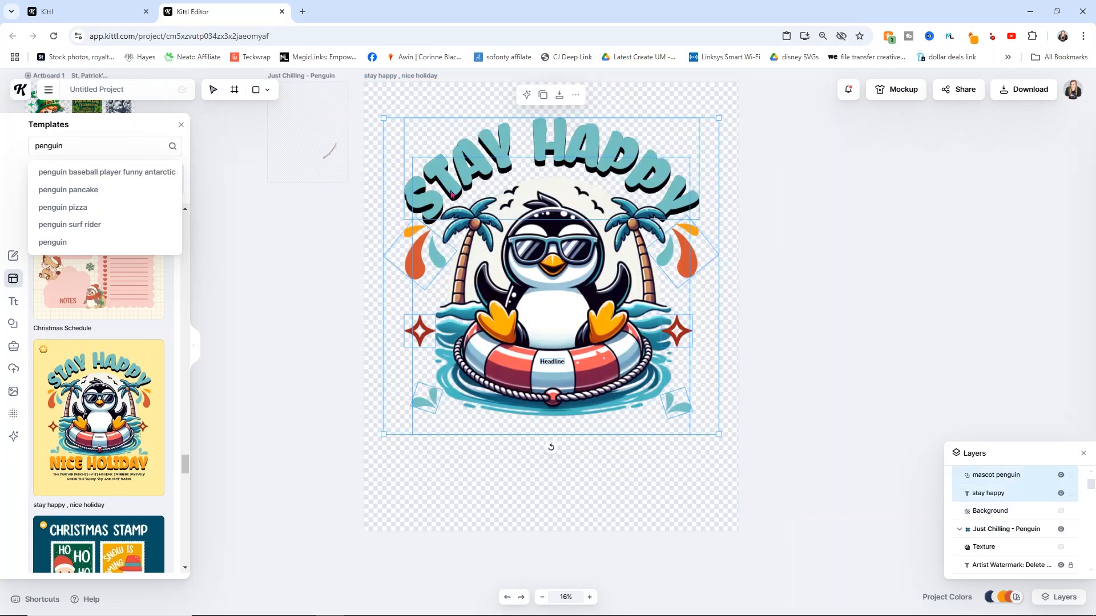
pyautogui.rightClick(472, 206)
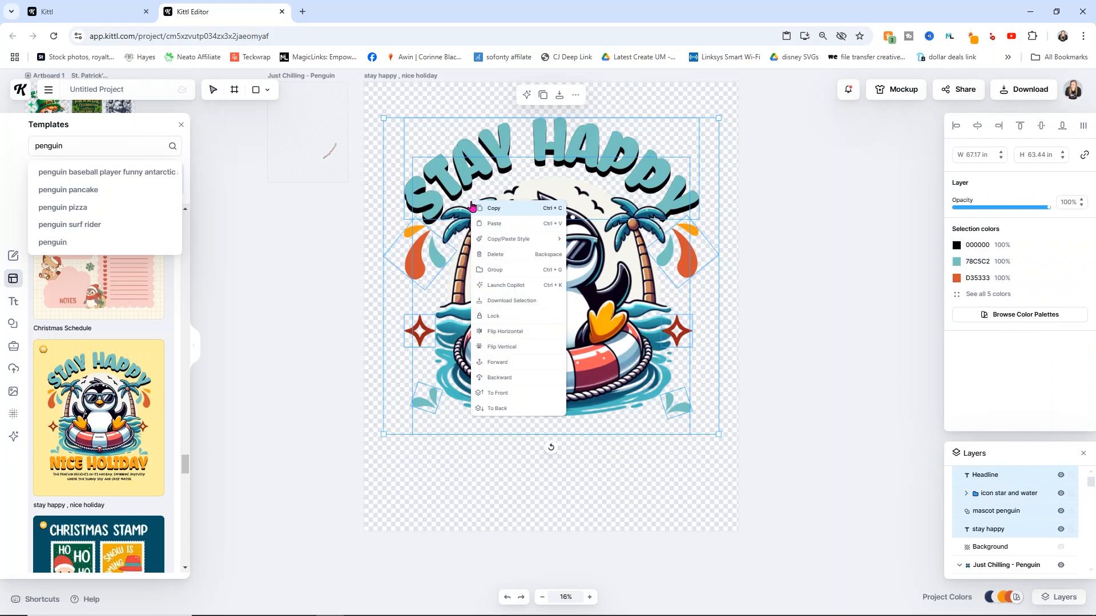
pyautogui.click(496, 269)
pyautogui.click(502, 464)
pyautogui.moveTo(546, 313); pyautogui.dragTo(549, 311)
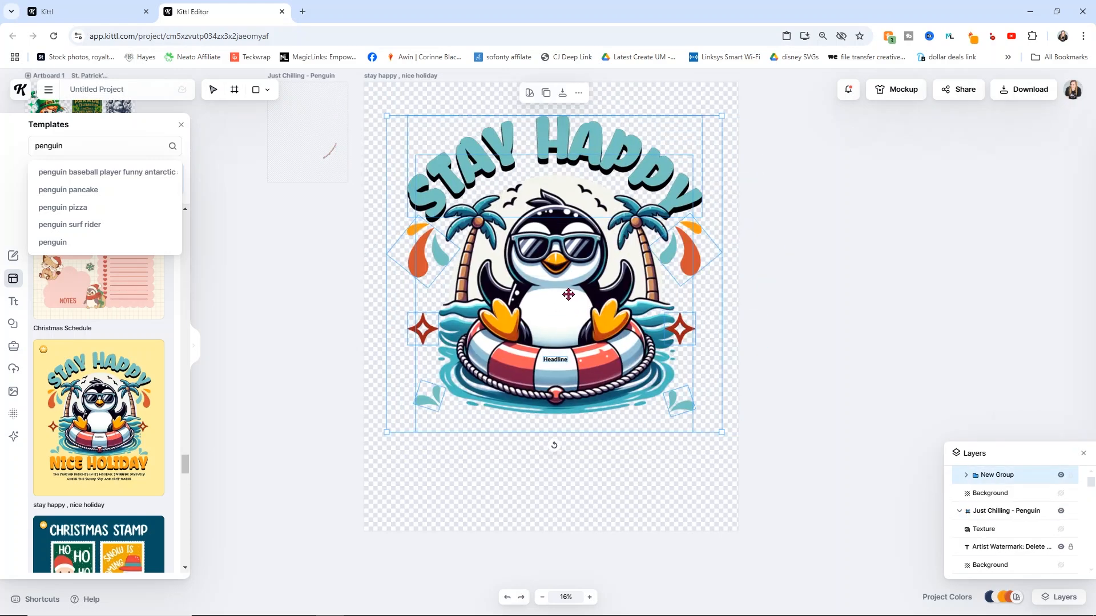
# - Delete the leftover Just Chilling - Penguin artboard beside the STAY HAPPY artboard
pyautogui.click(286, 149)
pyautogui.scroll(3, 286, 149)
pyautogui.click(300, 191)
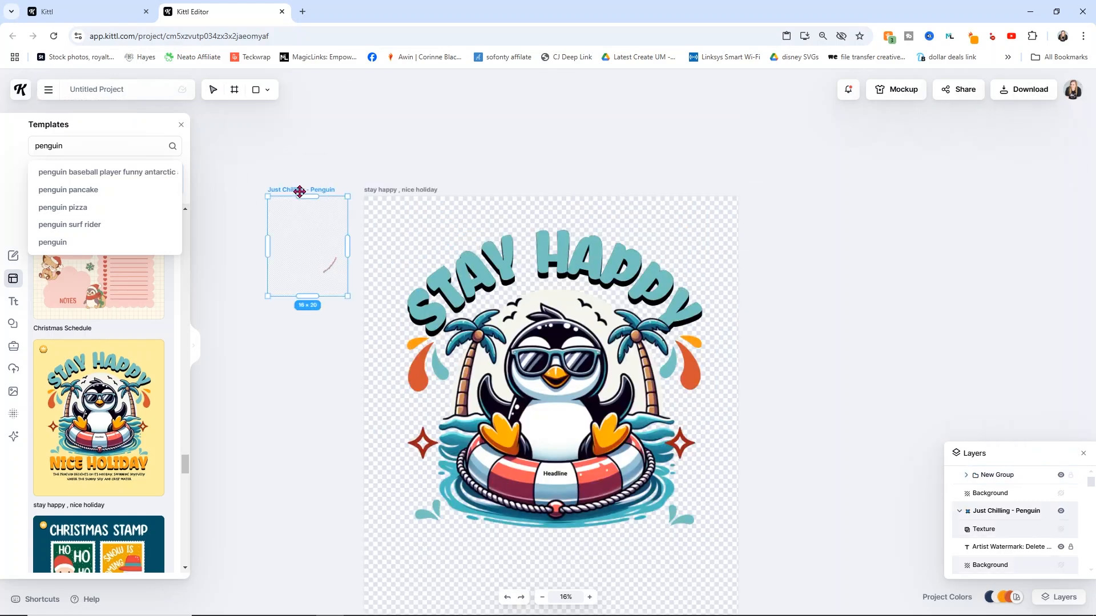
pyautogui.press('Delete')
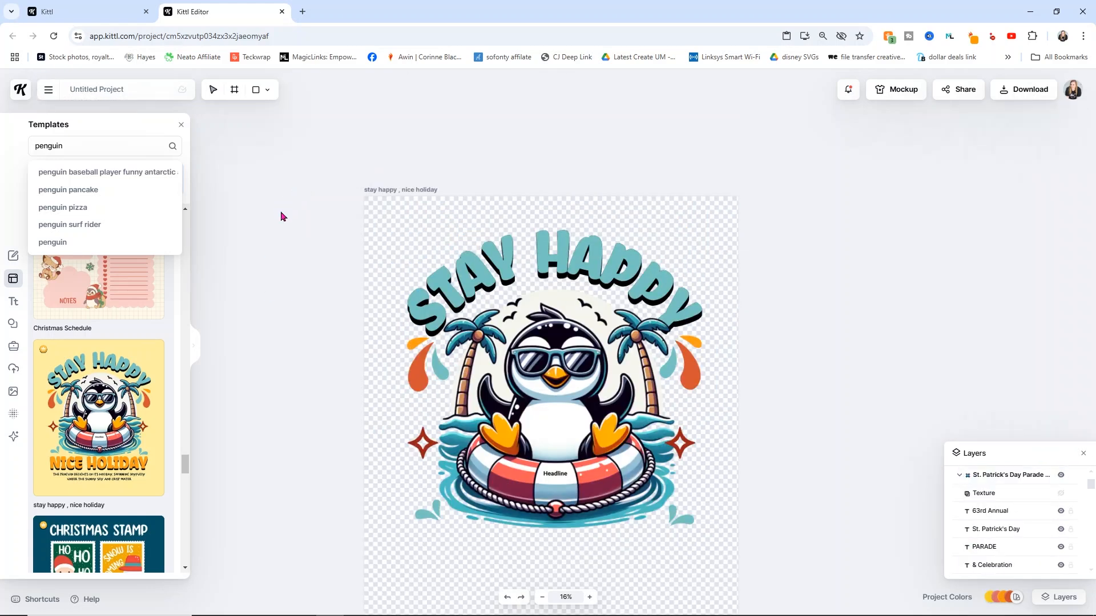
# - Shrink the STAY HAPPY penguin group to about 12.67 × 11.97 in and move it onto the lower end of the gang sheet
pyautogui.click(541, 598)
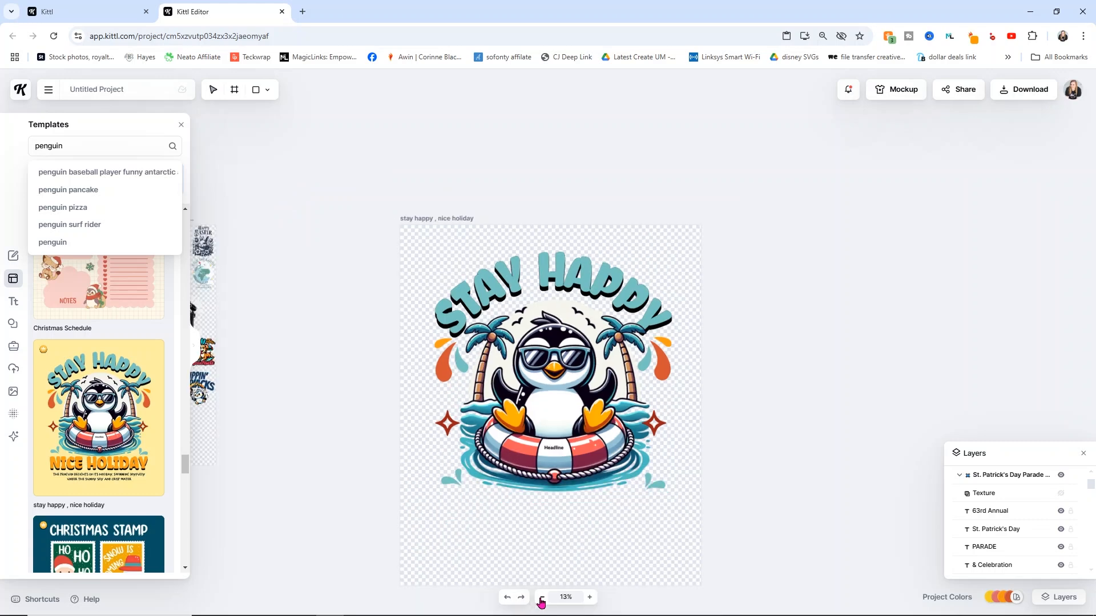
pyautogui.click(541, 597)
pyautogui.moveTo(648, 436); pyautogui.dragTo(490, 313)
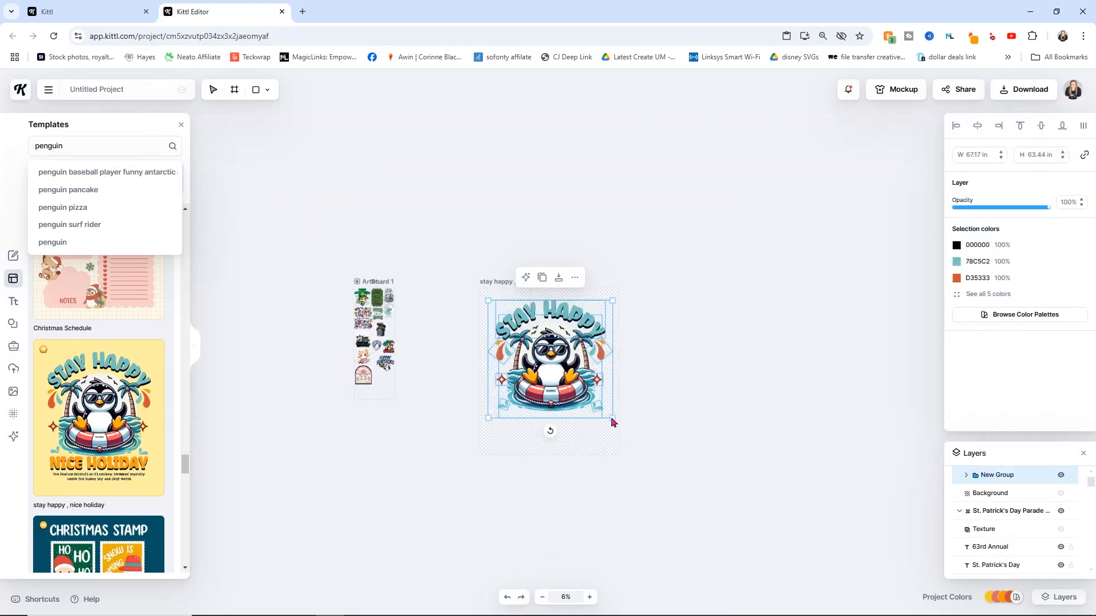
pyautogui.moveTo(594, 399); pyautogui.dragTo(376, 395)
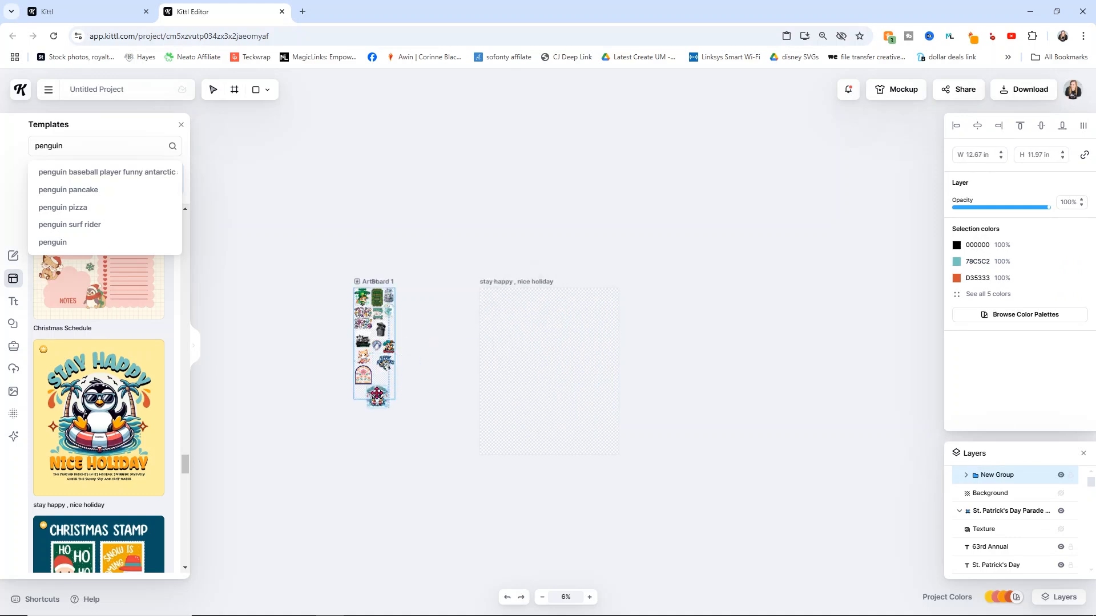
# - Delete the emptied "stay happy , nice holiday" artboard
pyautogui.click(535, 350)
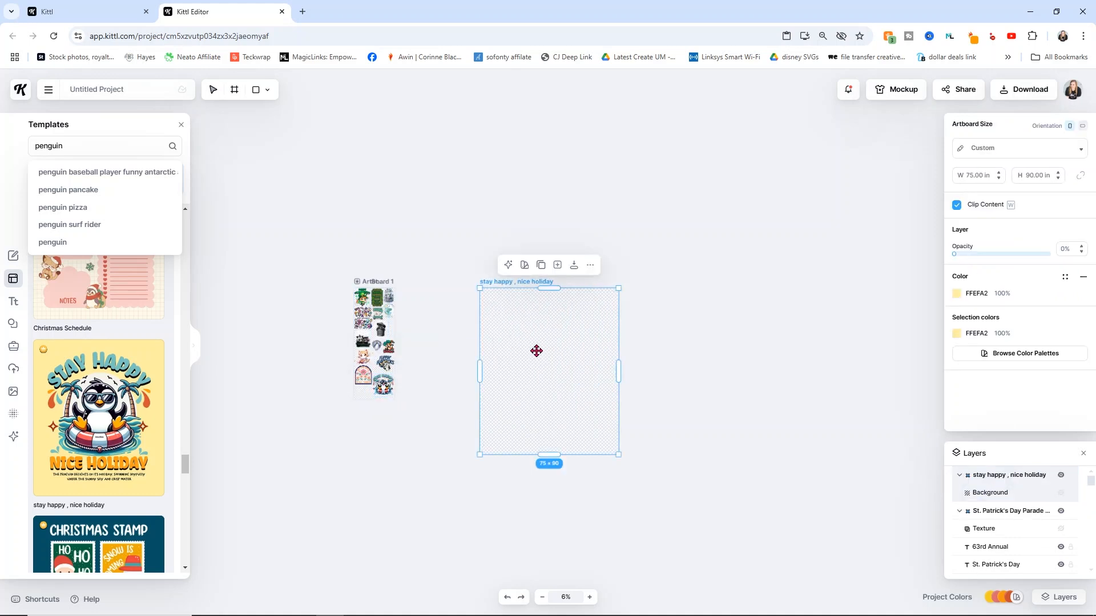
pyautogui.click(590, 598)
pyautogui.click(592, 598)
pyautogui.click(541, 597)
pyautogui.click(541, 598)
pyautogui.click(541, 598)
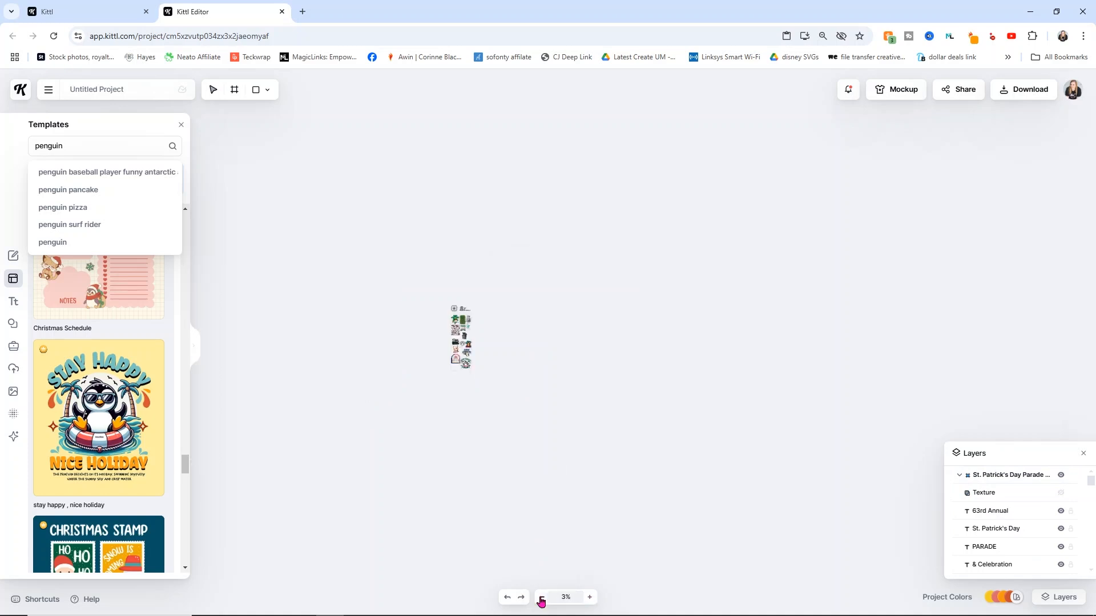
# - Resize the STAY HAPPY penguin to about 9.77 × 9.23 in and place it at the sheet's right edge below FLIPPIN' FLAPJACKS
pyautogui.scroll(5, 460, 351)
pyautogui.scroll(5, 464, 364)
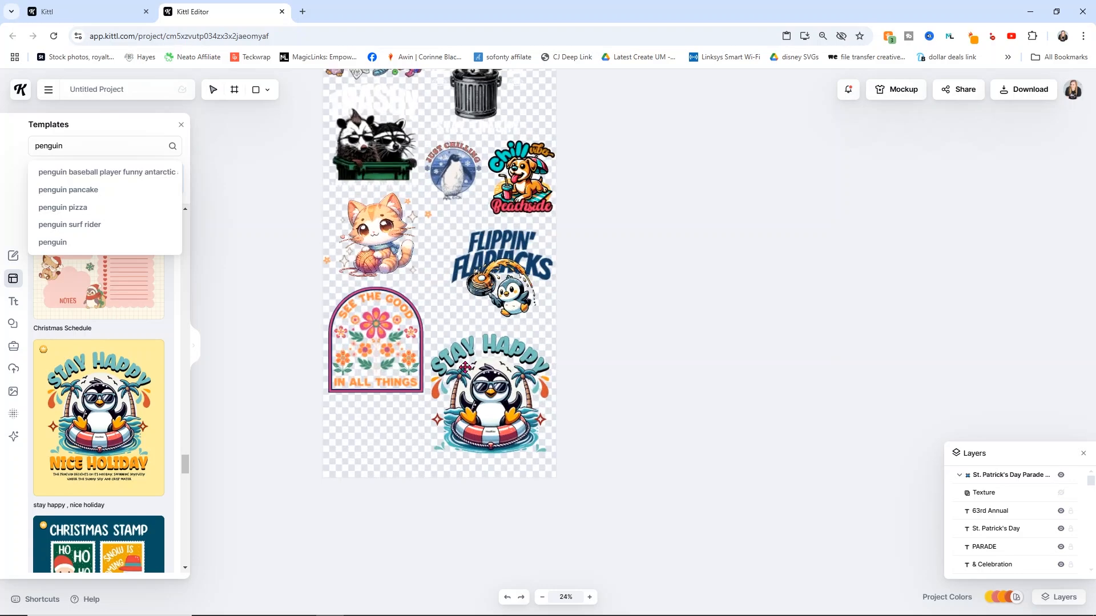
pyautogui.click(506, 372)
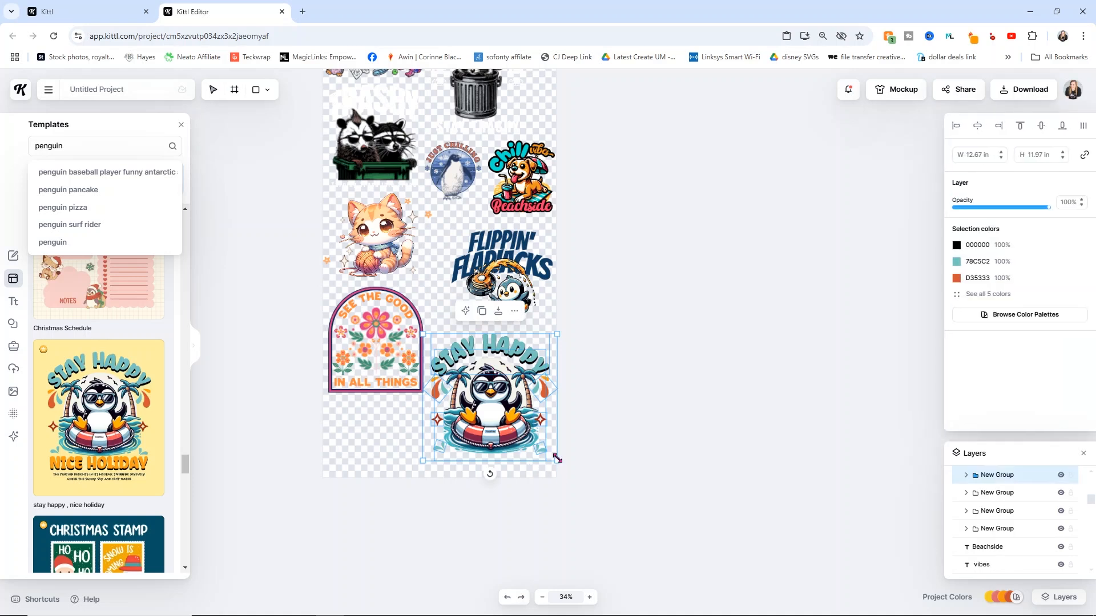
pyautogui.moveTo(557, 461); pyautogui.dragTo(527, 432)
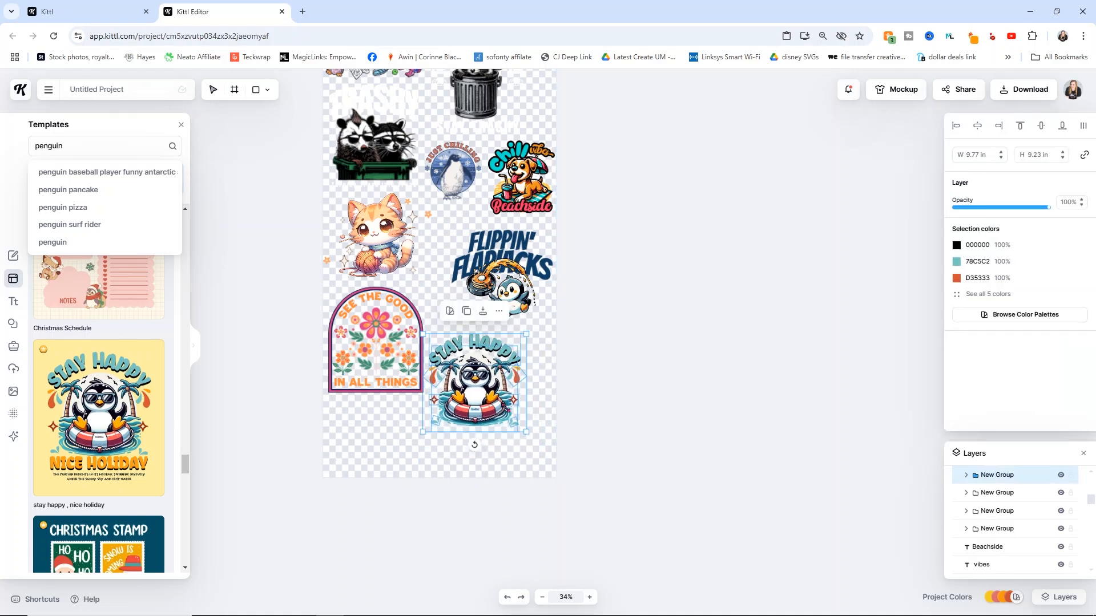
pyautogui.moveTo(474, 382); pyautogui.dragTo(524, 385)
# - Search the elements library for "flower" and look through the flower illustrations
pyautogui.click(14, 323)
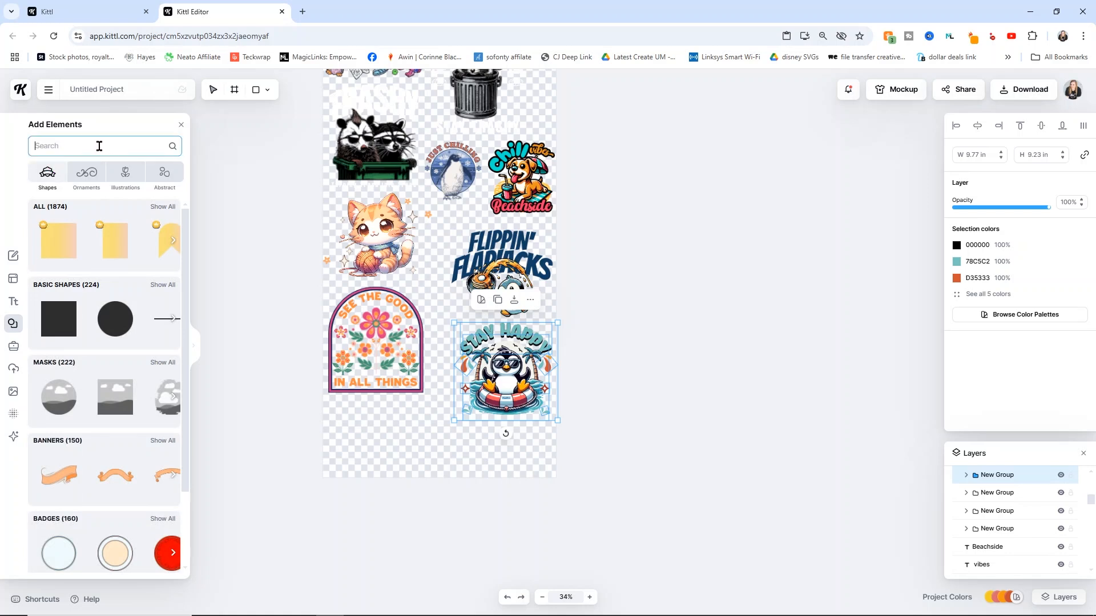
pyautogui.write('flower')
pyautogui.press('Return')
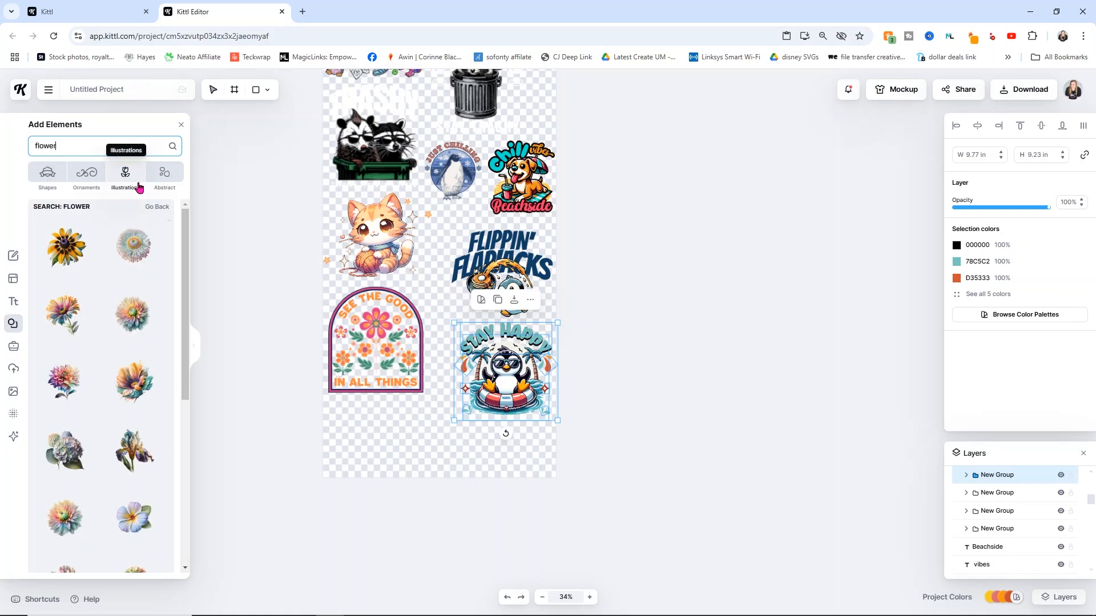
pyautogui.scroll(-5, 99, 278)
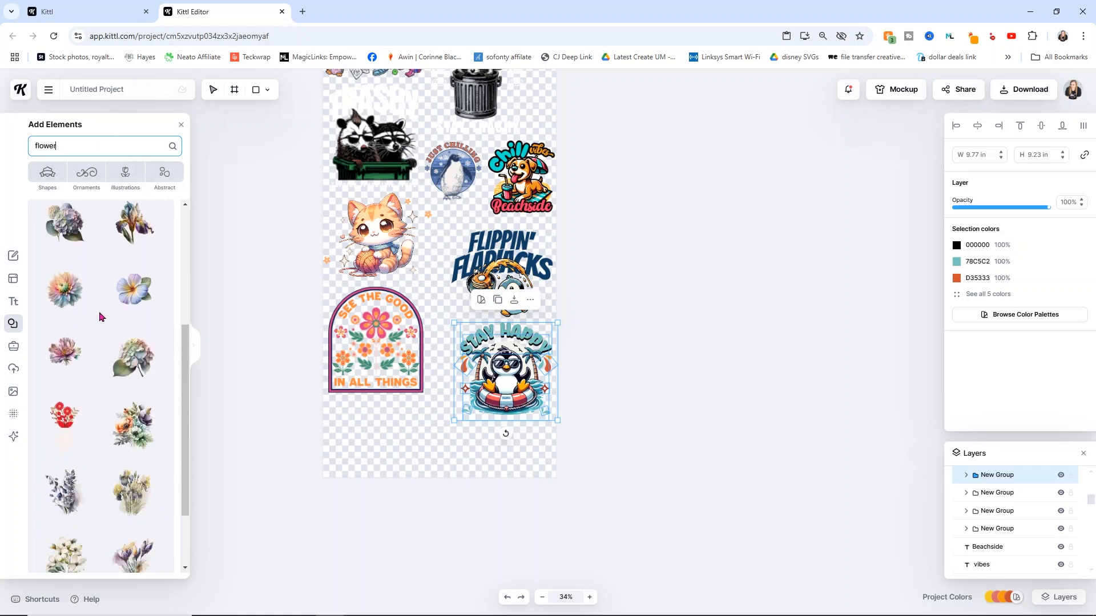
pyautogui.scroll(-3, 100, 317)
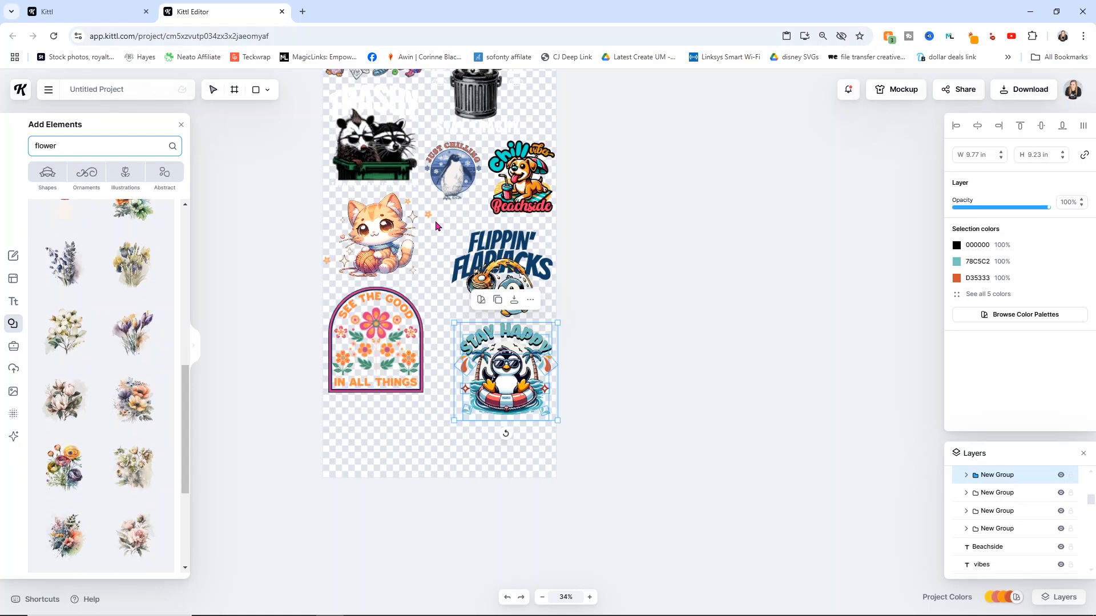
pyautogui.scroll(-5, 122, 326)
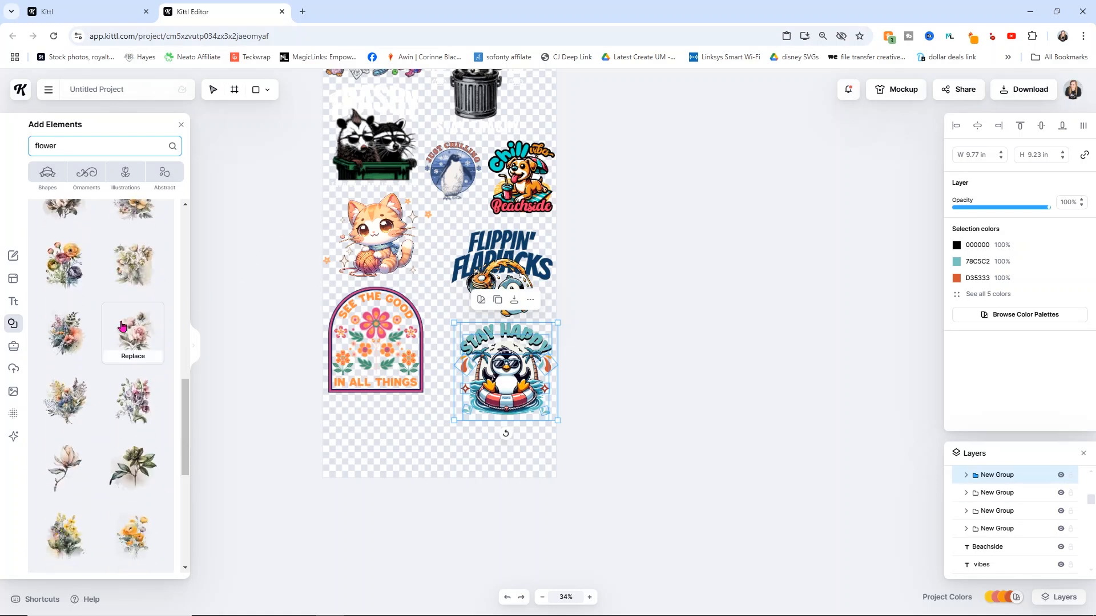
pyautogui.scroll(-5, 122, 325)
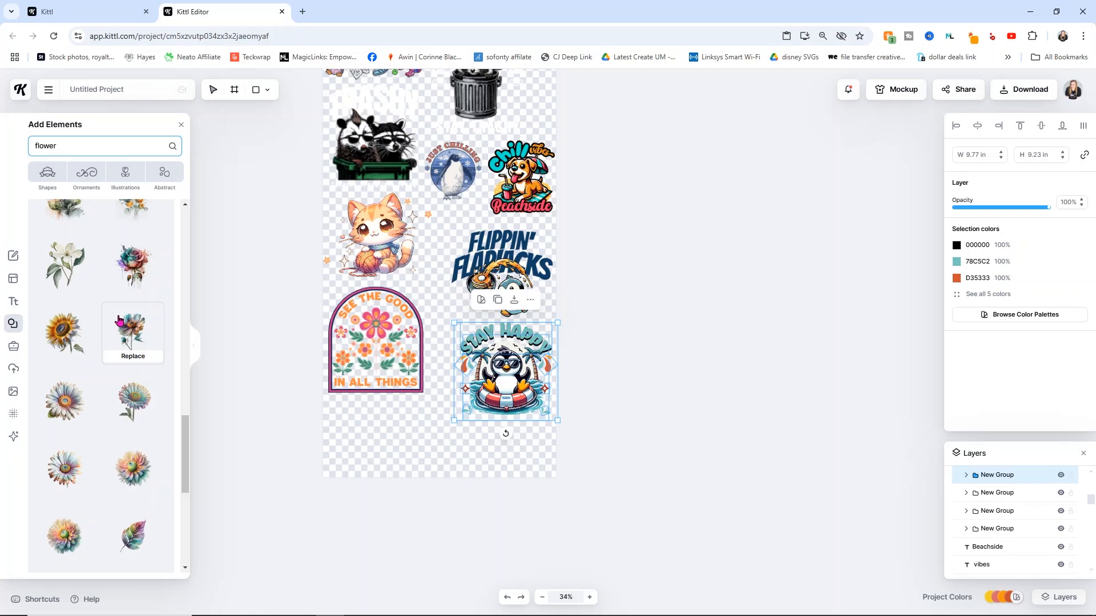
pyautogui.scroll(-8, 97, 376)
pyautogui.scroll(-3, 102, 388)
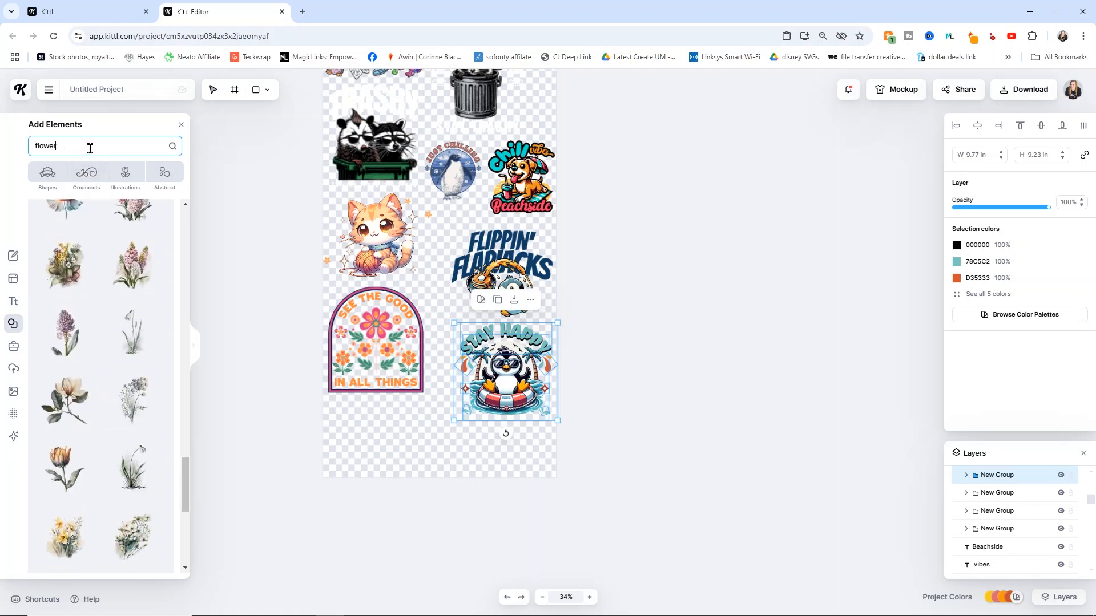
# - Search the elements for "sunflower" and add the single long-stemmed sunflower illustration with green leaves to the project
pyautogui.write('sunflower')
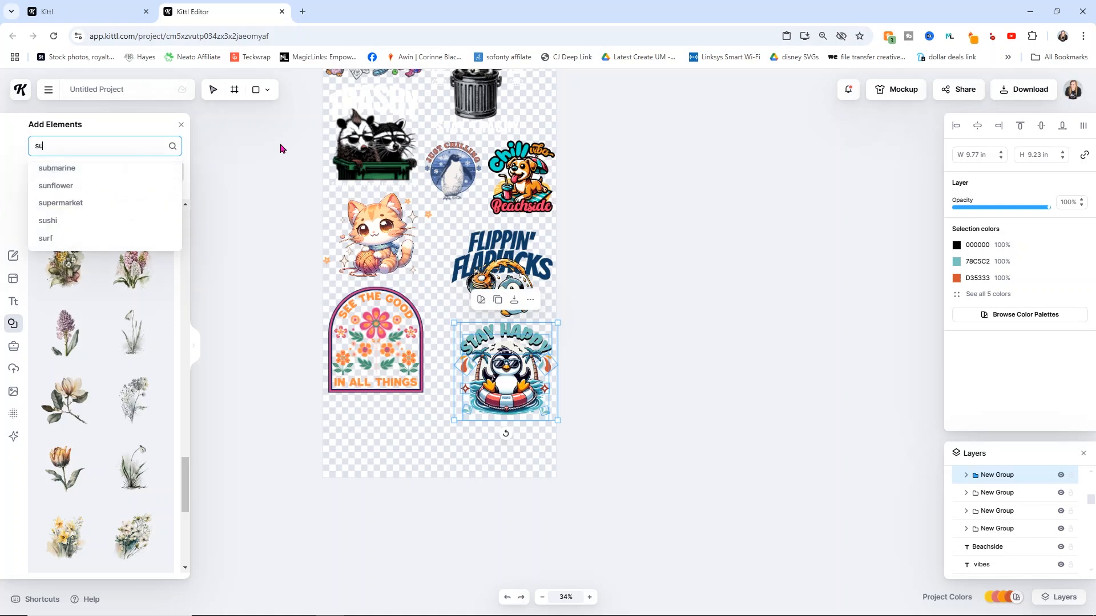
pyautogui.press('Return')
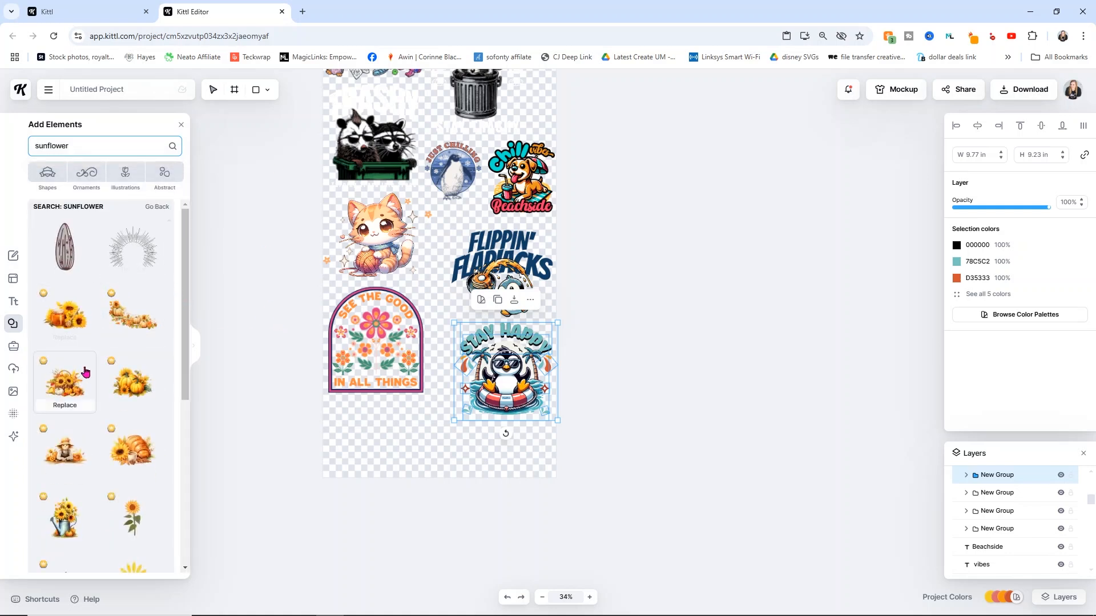
pyautogui.scroll(-3, 98, 382)
pyautogui.moveTo(132, 356)
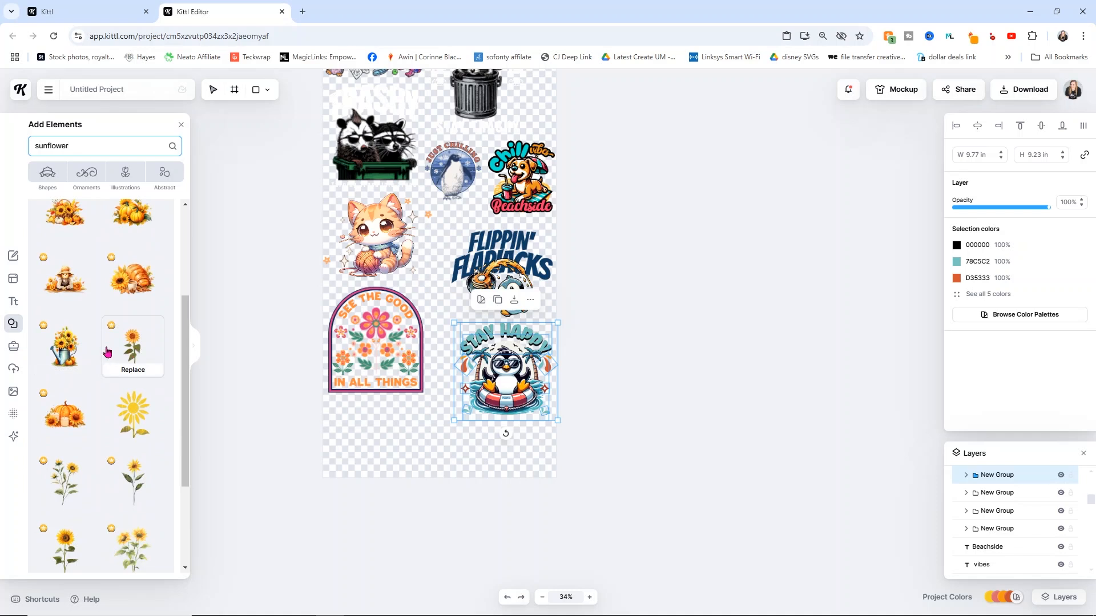
pyautogui.scroll(-1, 100, 354)
pyautogui.click(129, 419)
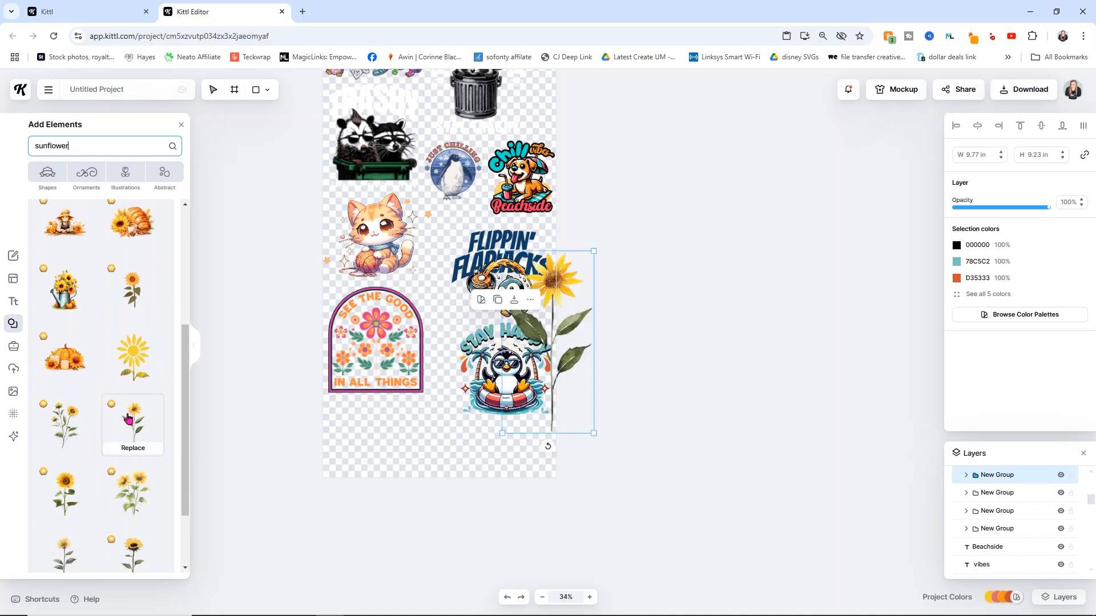
pyautogui.moveTo(516, 292); pyautogui.dragTo(558, 280)
pyautogui.click(631, 286)
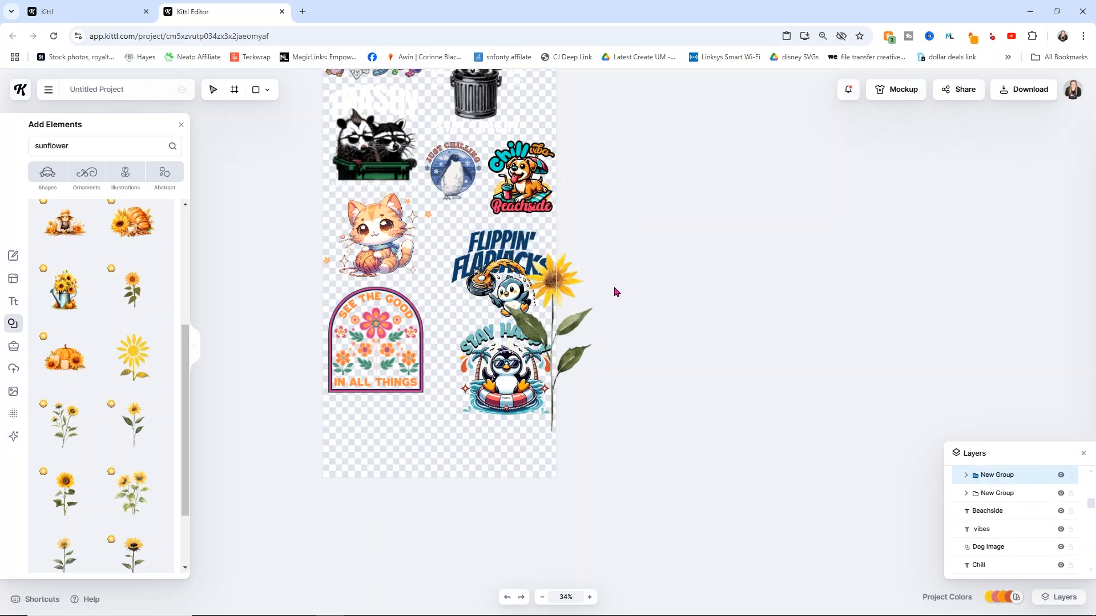
# - Move the sunflower up the gang sheet beside the trash-can raccoon and shrink it to about 2.23 × 4.45 in
pyautogui.moveTo(572, 328); pyautogui.dragTo(518, 192)
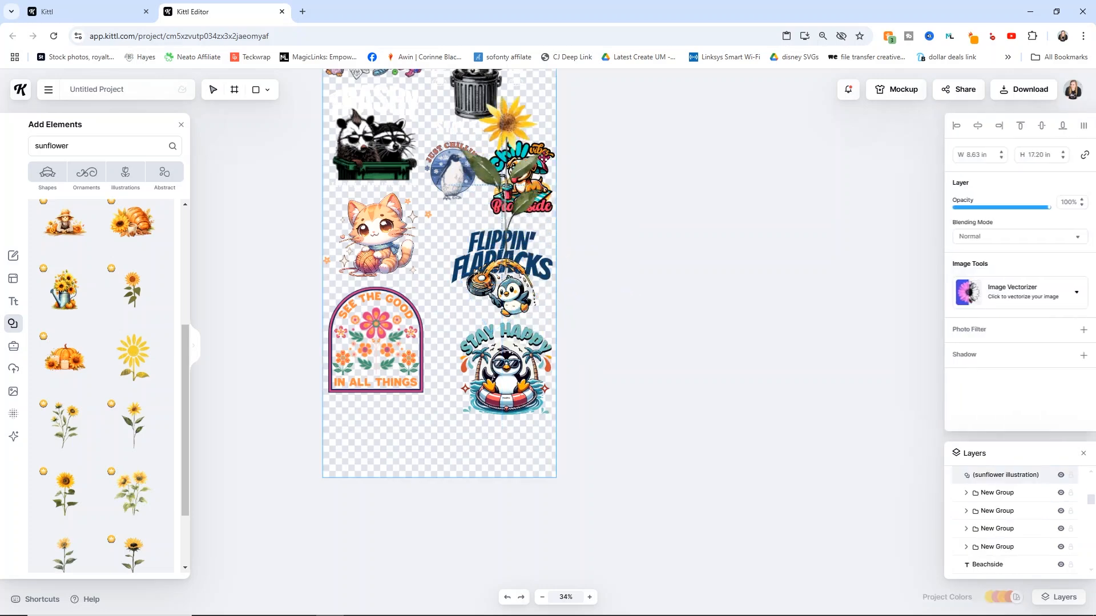
pyautogui.scroll(5, 529, 344)
pyautogui.moveTo(530, 343); pyautogui.dragTo(536, 268)
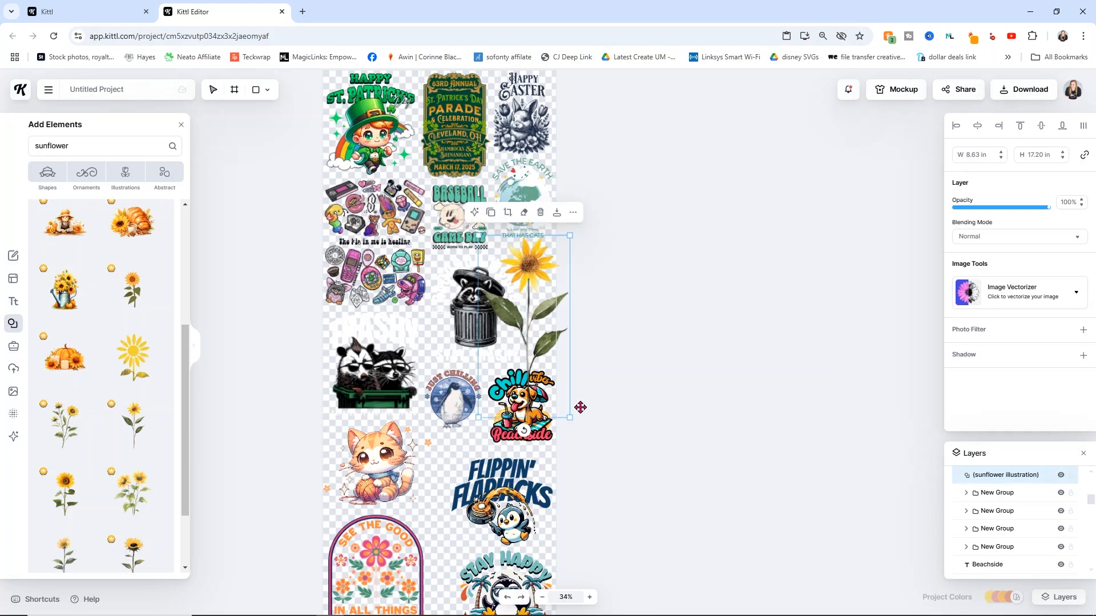
pyautogui.moveTo(550, 390); pyautogui.dragTo(480, 295)
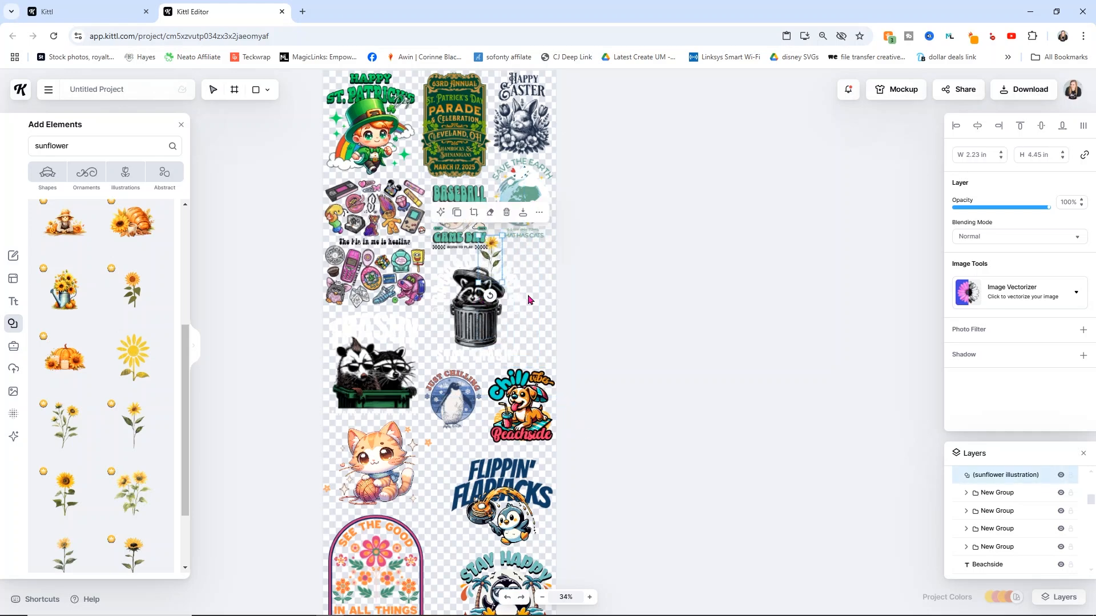
# - Place the sunflower right of the trash-can raccoon, below the SAVE THE EARTH design, and enlarge it to about 3.81 × 7.60 in
pyautogui.scroll(5, 531, 300)
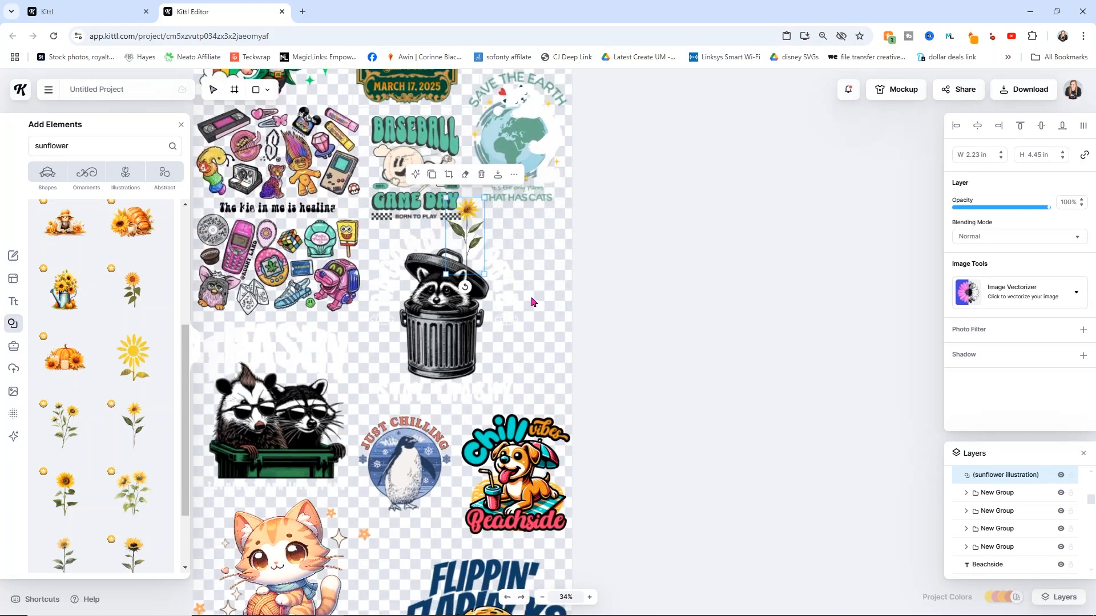
pyautogui.moveTo(459, 227); pyautogui.dragTo(557, 234)
pyautogui.moveTo(530, 279); pyautogui.dragTo(500, 338)
pyautogui.click(645, 312)
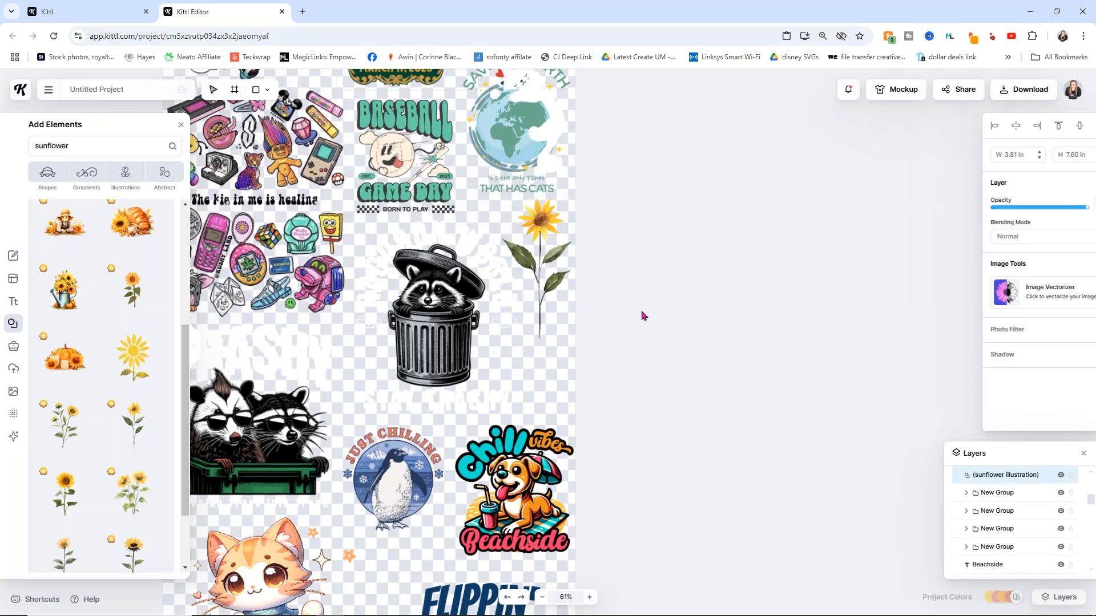
# - Add the yellow sunflower closeup from the elements and place it below the long-stemmed sunflower at about 3.25 × 3.25 in
pyautogui.scroll(-8, 111, 386)
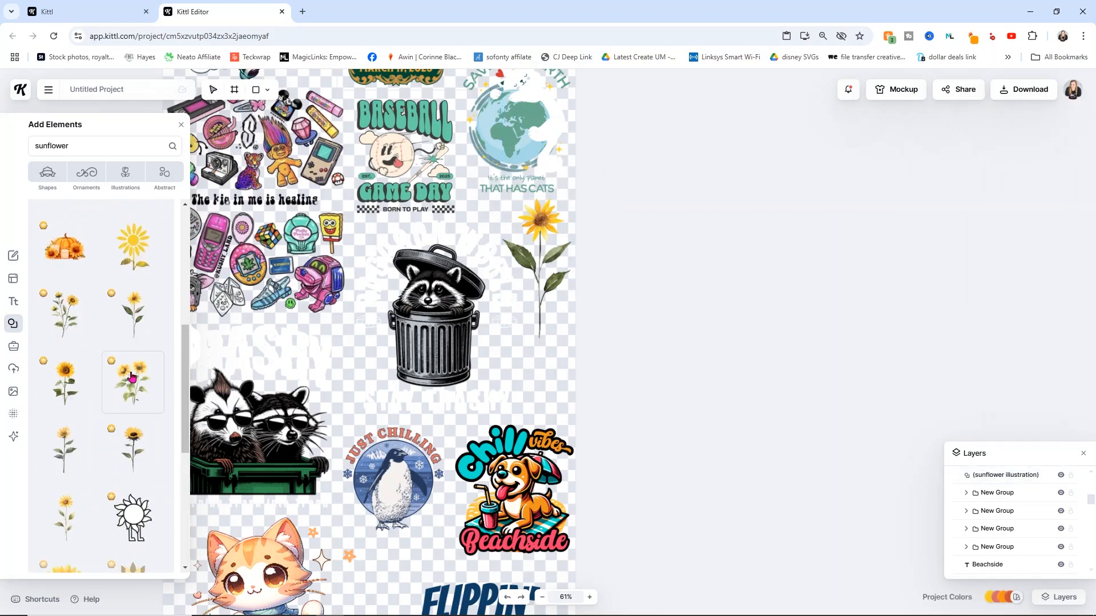
pyautogui.scroll(1, 62, 329)
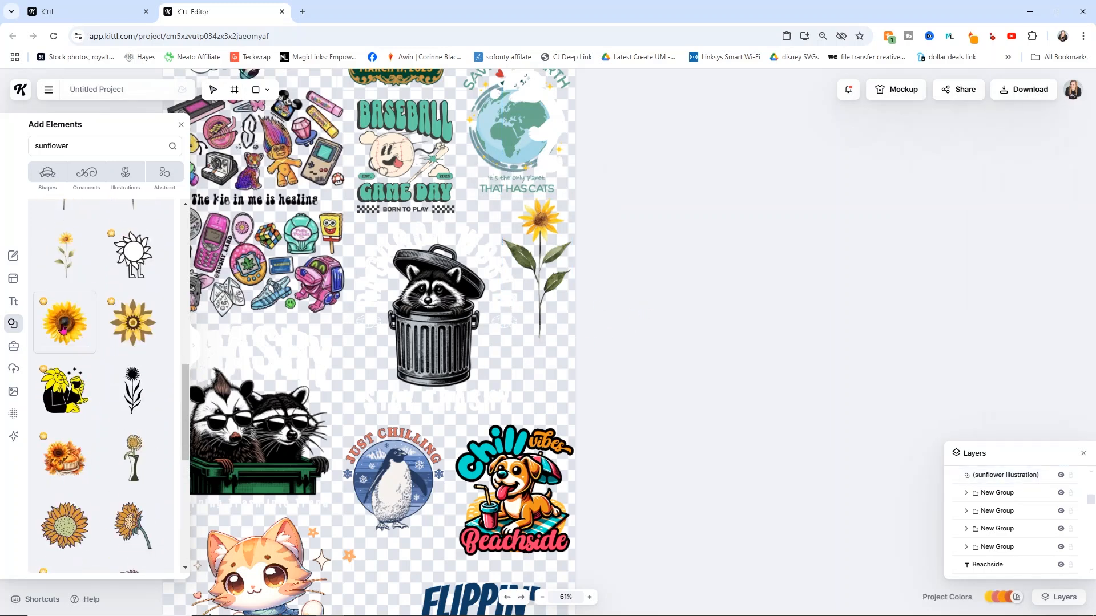
pyautogui.click(64, 330)
pyautogui.moveTo(637, 434); pyautogui.dragTo(546, 352)
pyautogui.moveTo(520, 317); pyautogui.dragTo(546, 382)
# - Search the elements library for "cat" and look through the cat illustrations
pyautogui.scroll(-4, 428, 383)
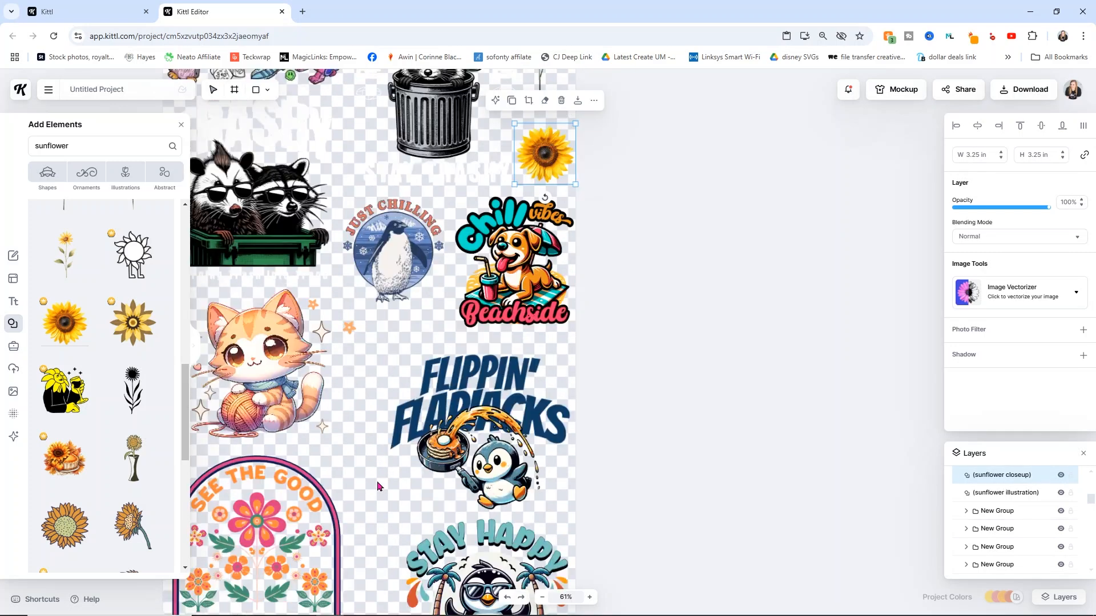
pyautogui.doubleClick(66, 144)
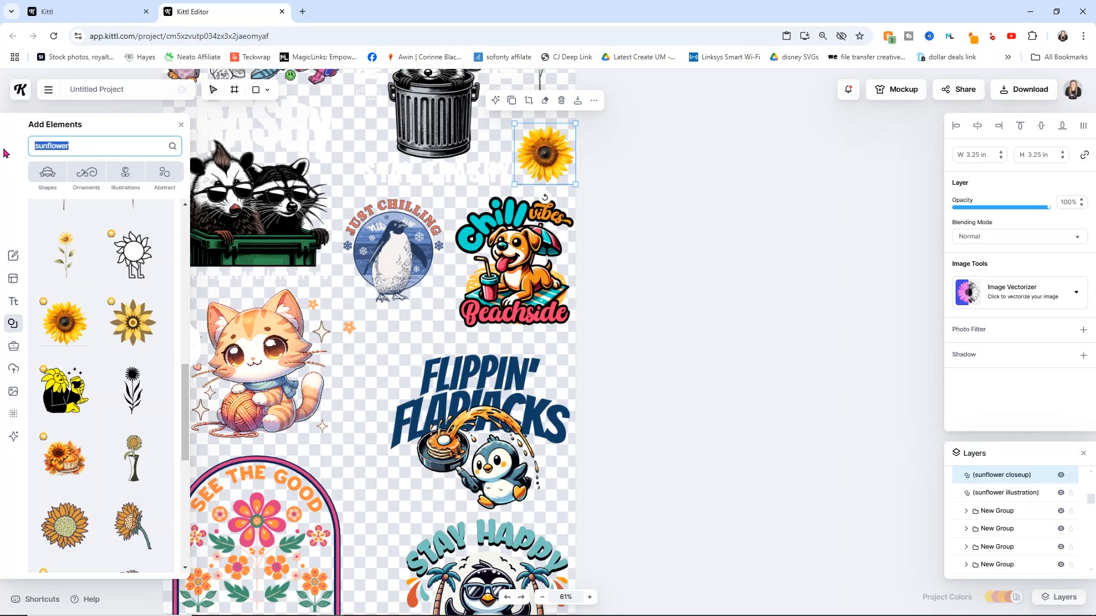
pyautogui.write('cat')
pyautogui.press('Return')
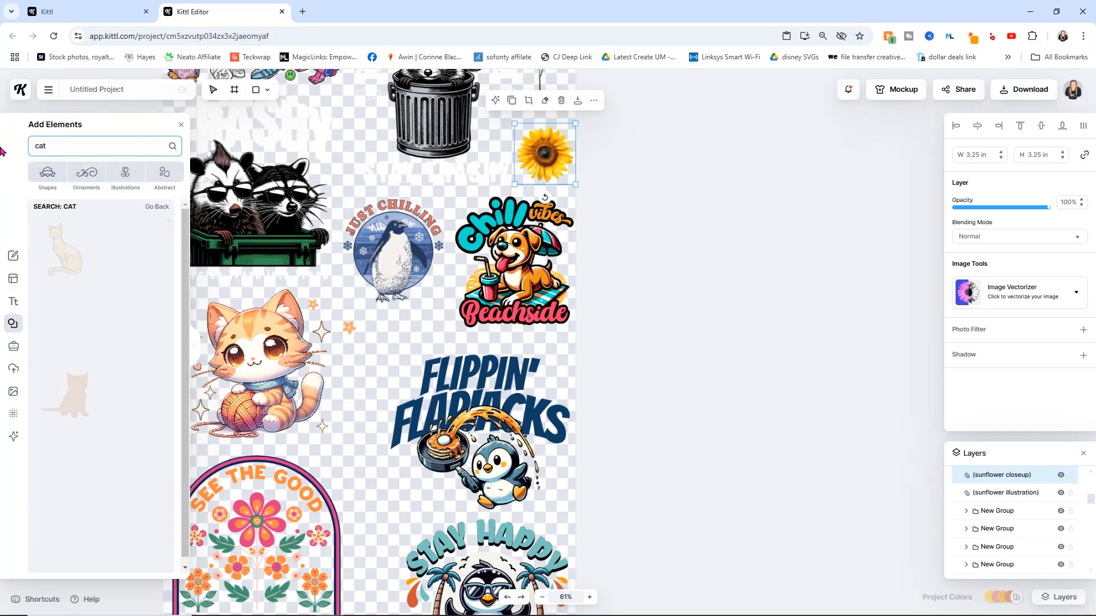
pyautogui.scroll(-3, 107, 403)
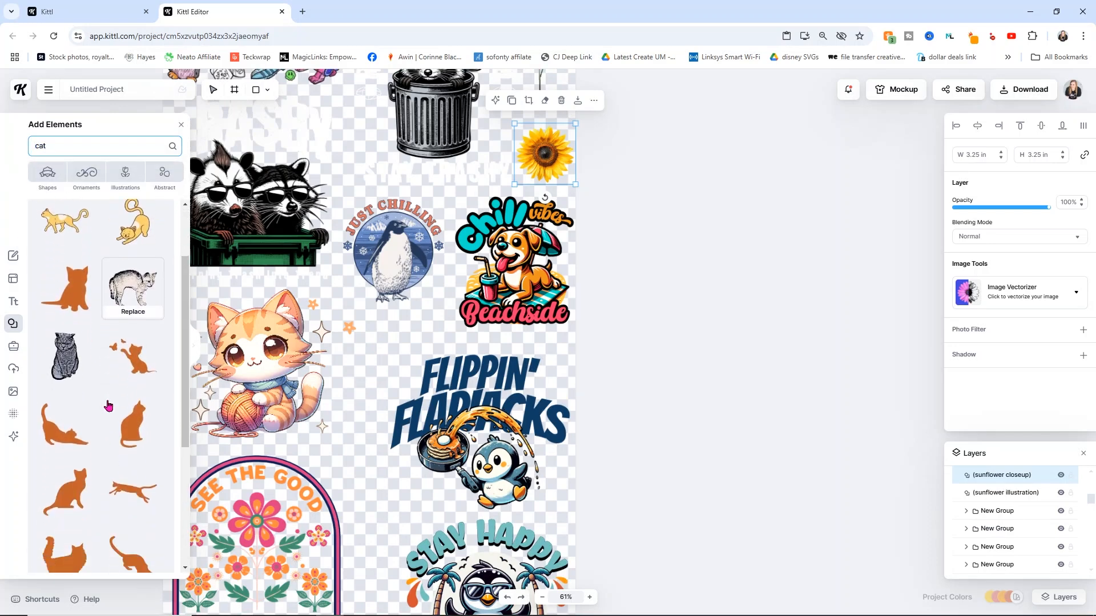
pyautogui.scroll(-3, 107, 403)
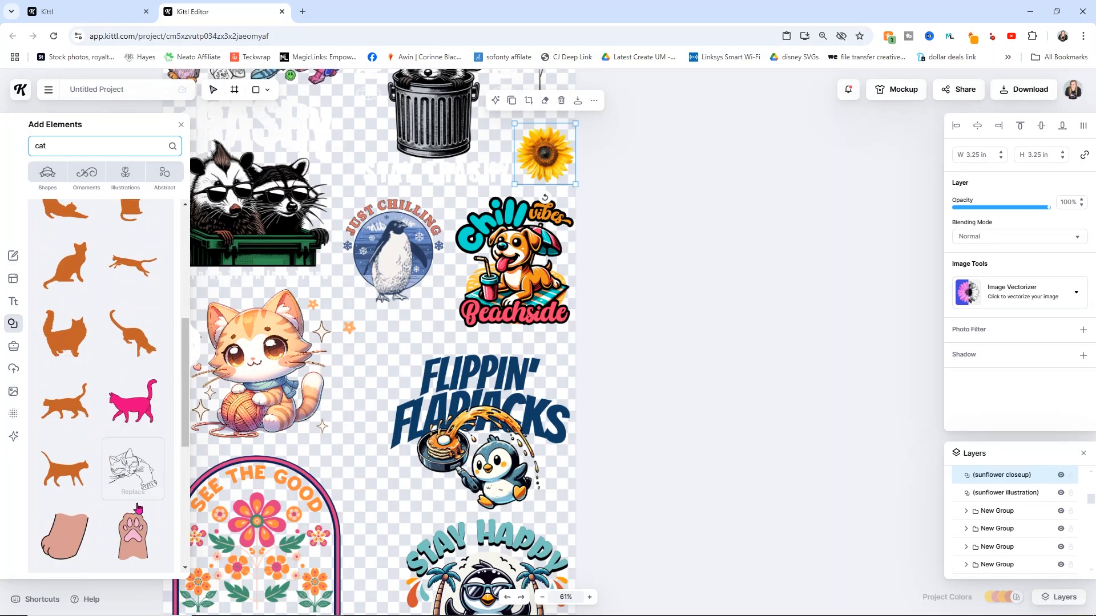
pyautogui.scroll(-4, 120, 408)
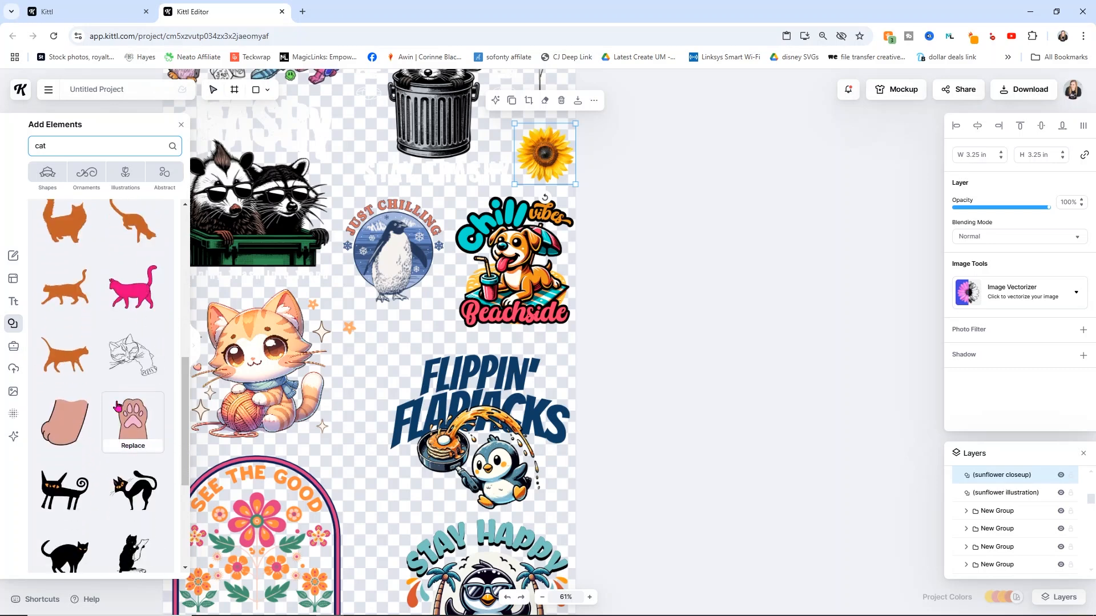
pyautogui.scroll(-5, 117, 412)
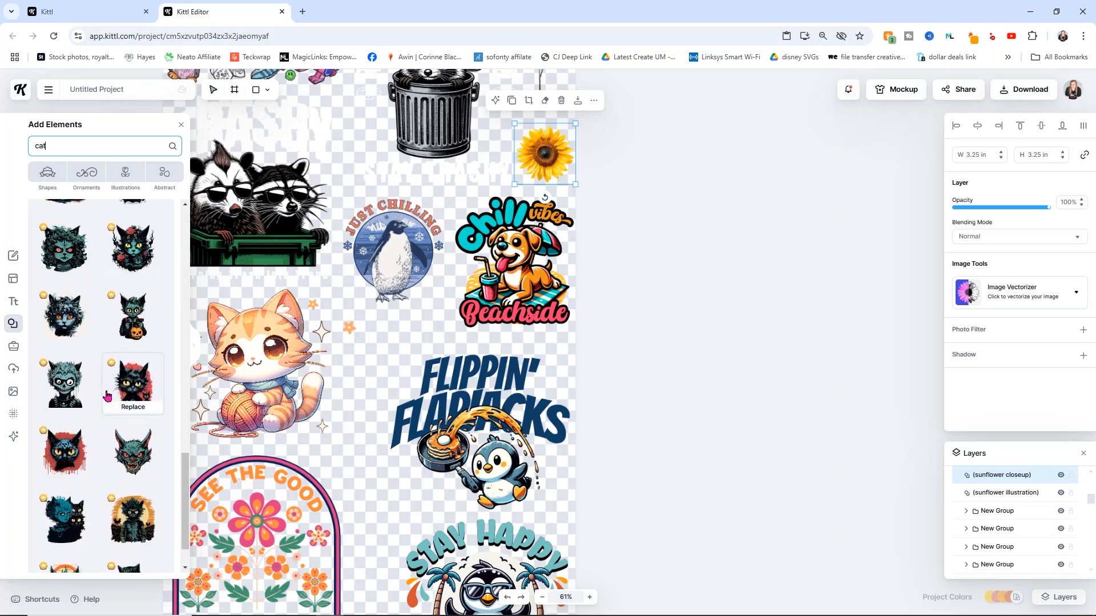
pyautogui.scroll(-6, 107, 395)
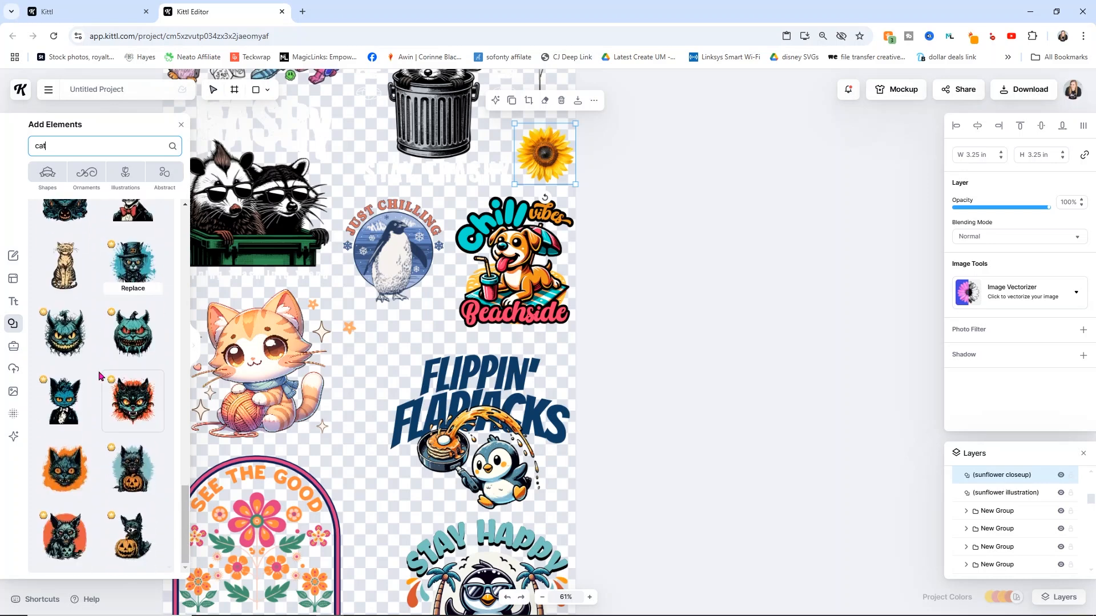
pyautogui.scroll(-6, 91, 353)
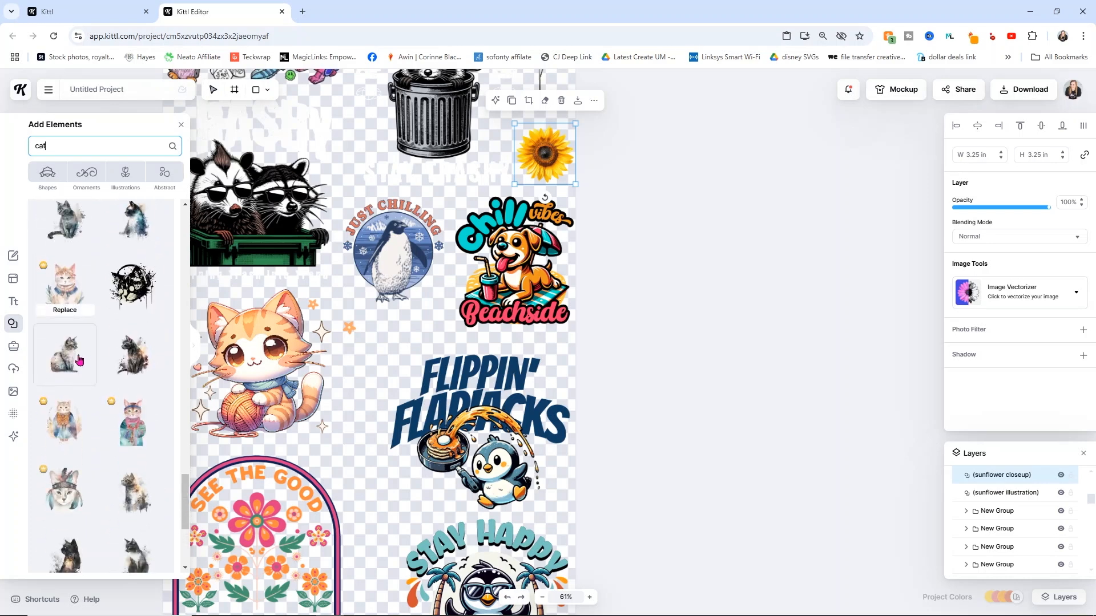
pyautogui.scroll(-5, 86, 360)
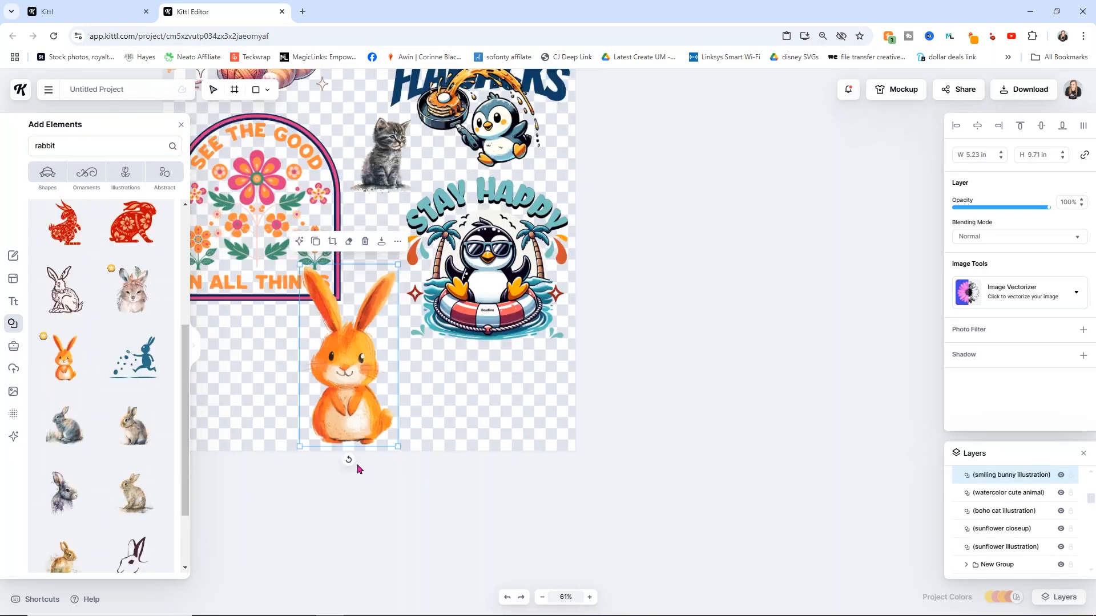
# - Rotate the orange bunny onto its side, place it below the SEE THE GOOD design and size it to about 5.18 × 9.61 in
pyautogui.moveTo(347, 461); pyautogui.dragTo(205, 351)
pyautogui.click(192, 360)
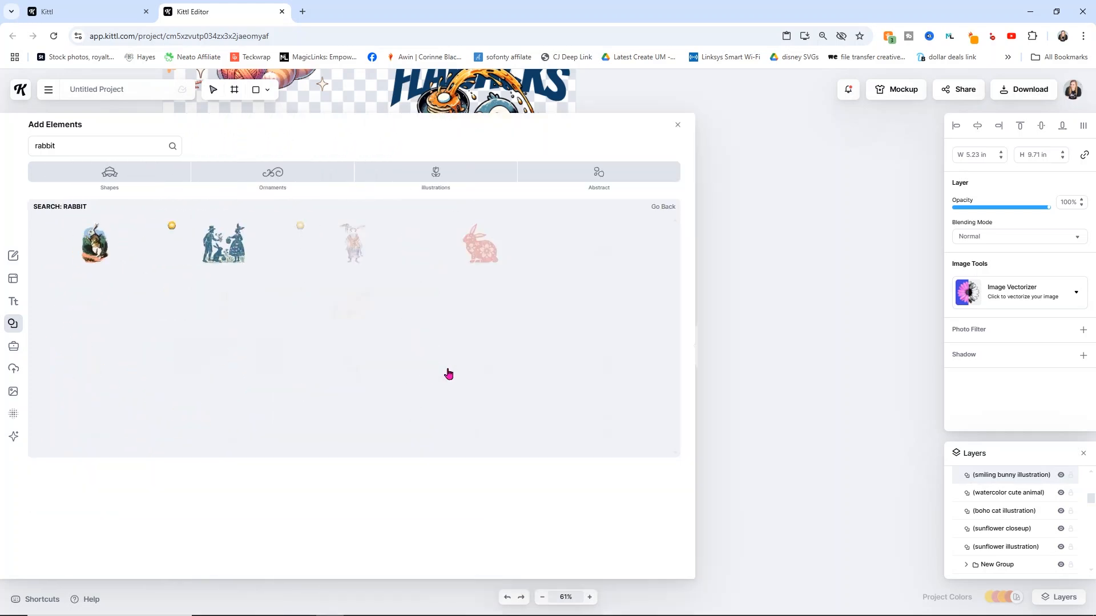
pyautogui.click(1072, 125)
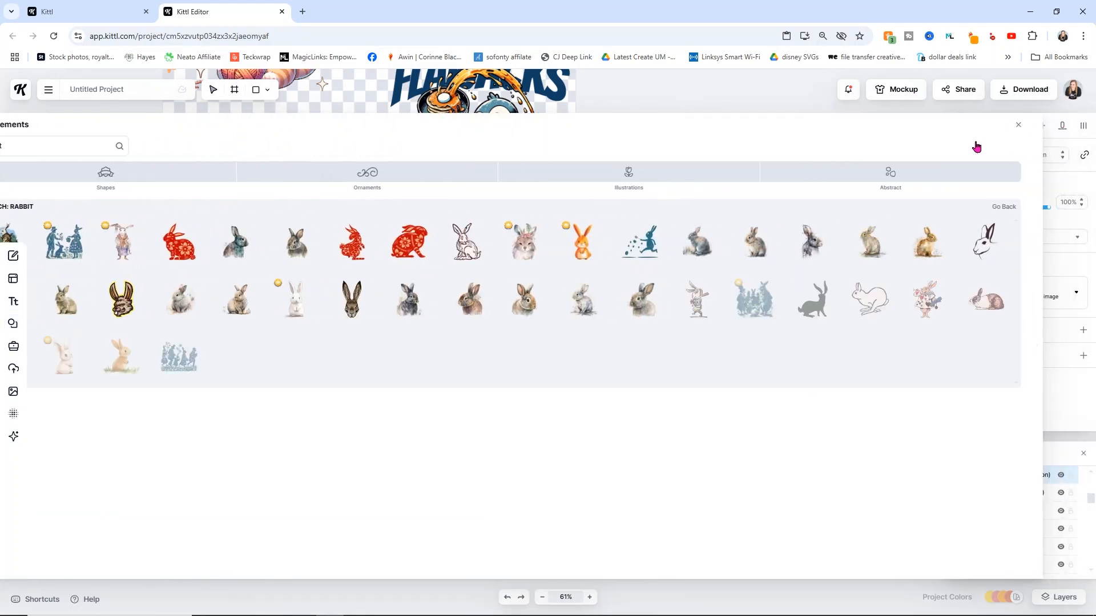
pyautogui.moveTo(284, 351); pyautogui.dragTo(260, 357)
pyautogui.moveTo(350, 402); pyautogui.dragTo(399, 441)
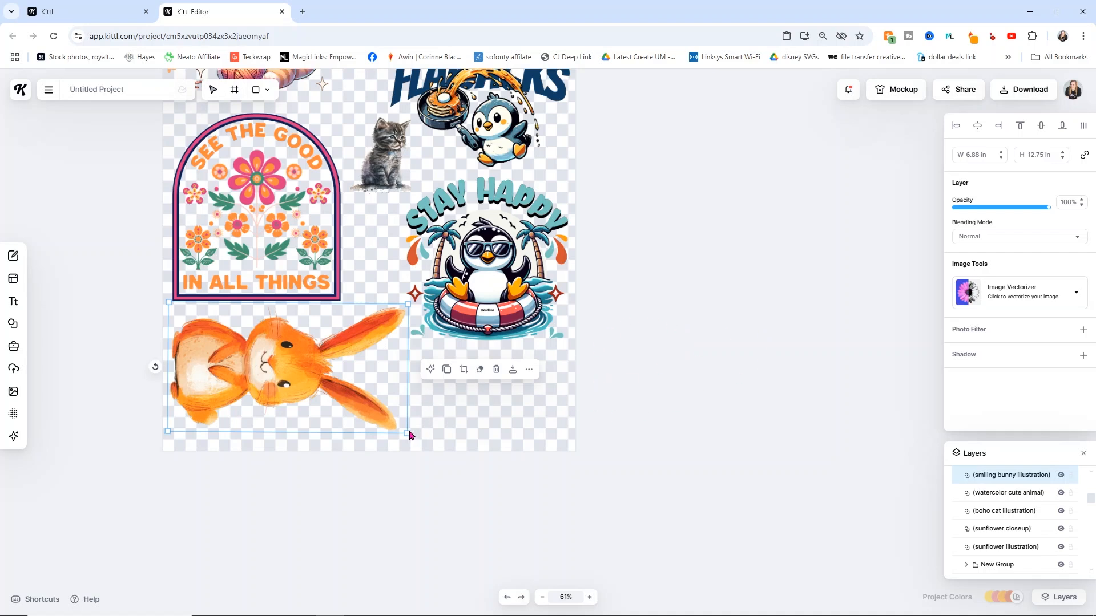
pyautogui.moveTo(404, 431); pyautogui.dragTo(355, 412)
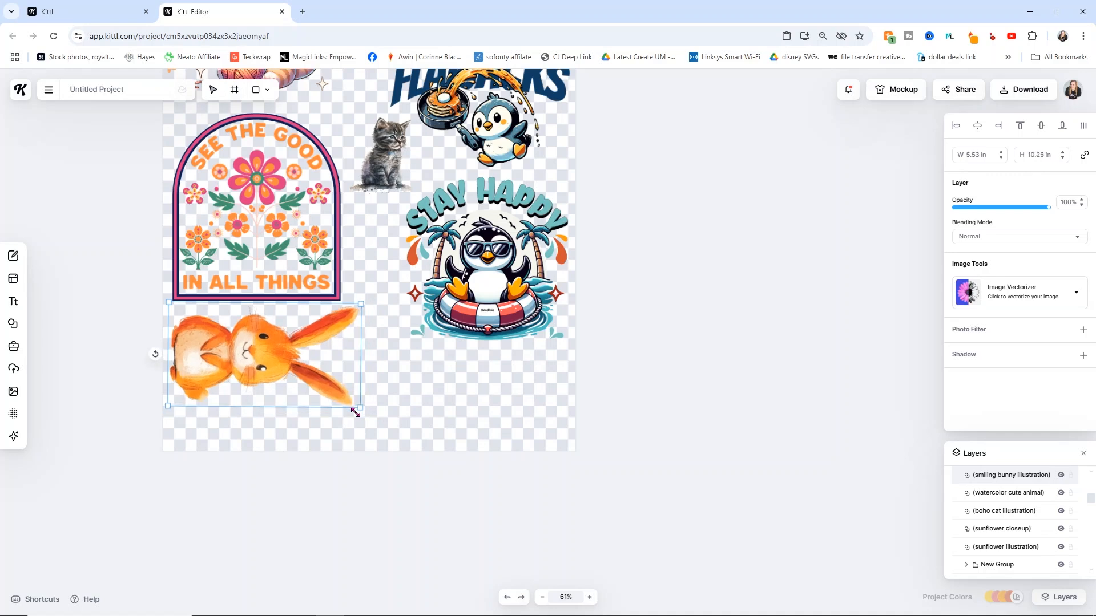
pyautogui.moveTo(353, 411); pyautogui.dragTo(347, 402)
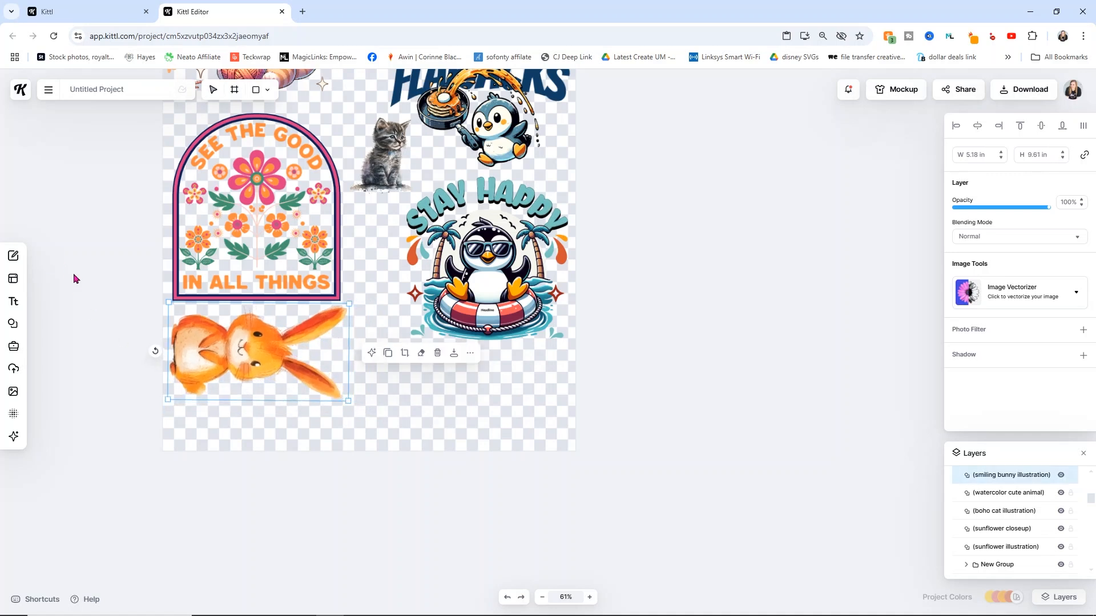
# - Add the vintage Blacksmith Brewery text design and place it below the STAY HAPPY penguin
pyautogui.click(14, 303)
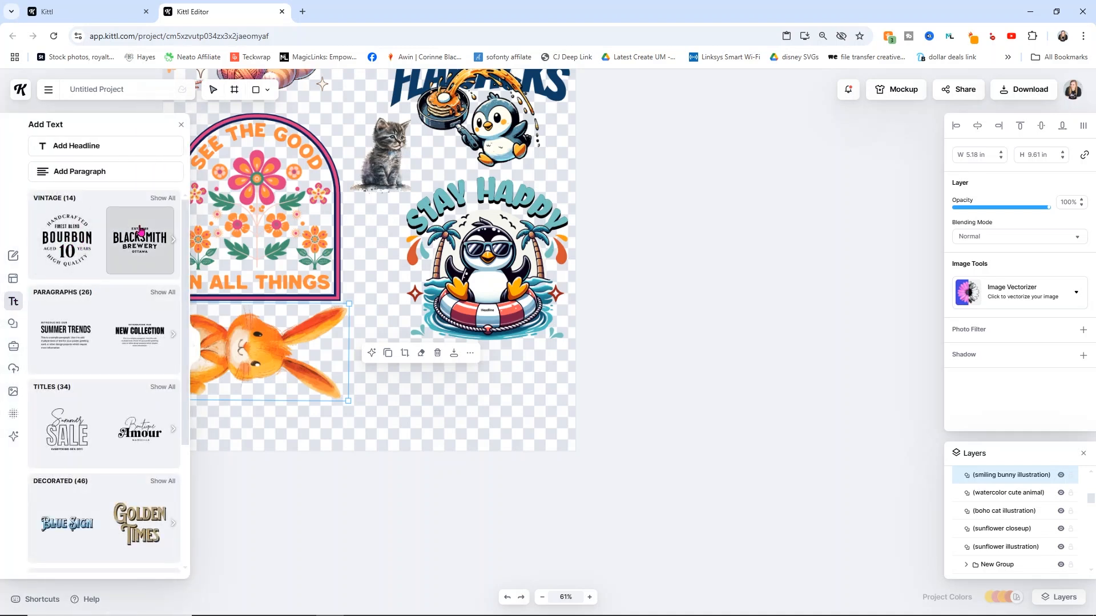
pyautogui.click(140, 240)
pyautogui.moveTo(543, 352); pyautogui.dragTo(456, 407)
# - Change the word Blacksmith in the brewery text design to Blackstone
pyautogui.doubleClick(512, 384)
pyautogui.doubleClick(512, 385)
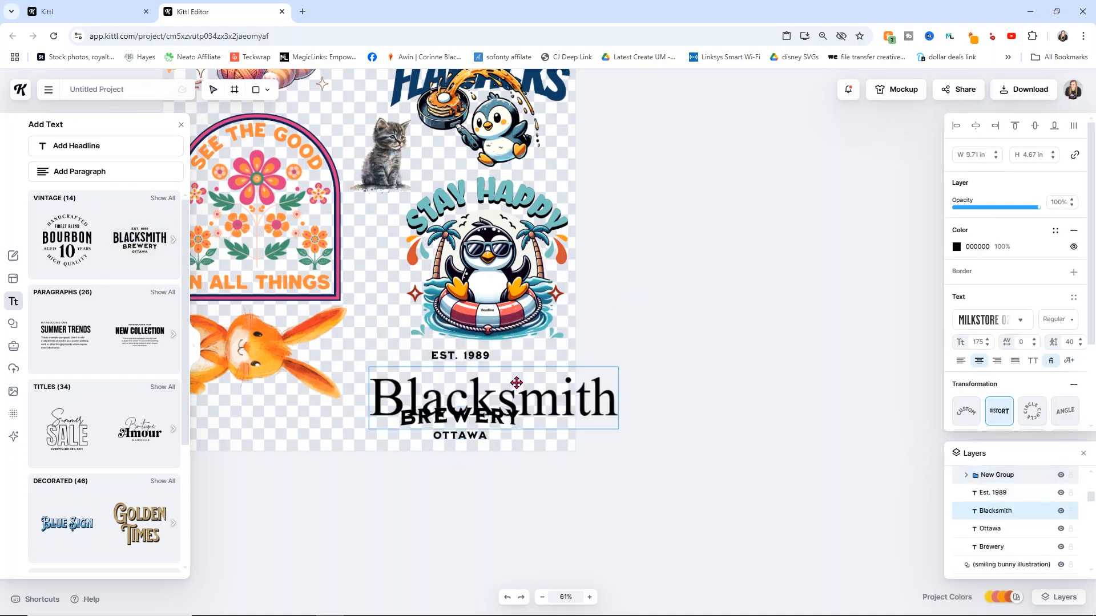
pyautogui.click(610, 391)
pyautogui.press('BackSpace')
pyautogui.press('BackSpace')
pyautogui.press('BackSpace')
pyautogui.press('BackSpace')
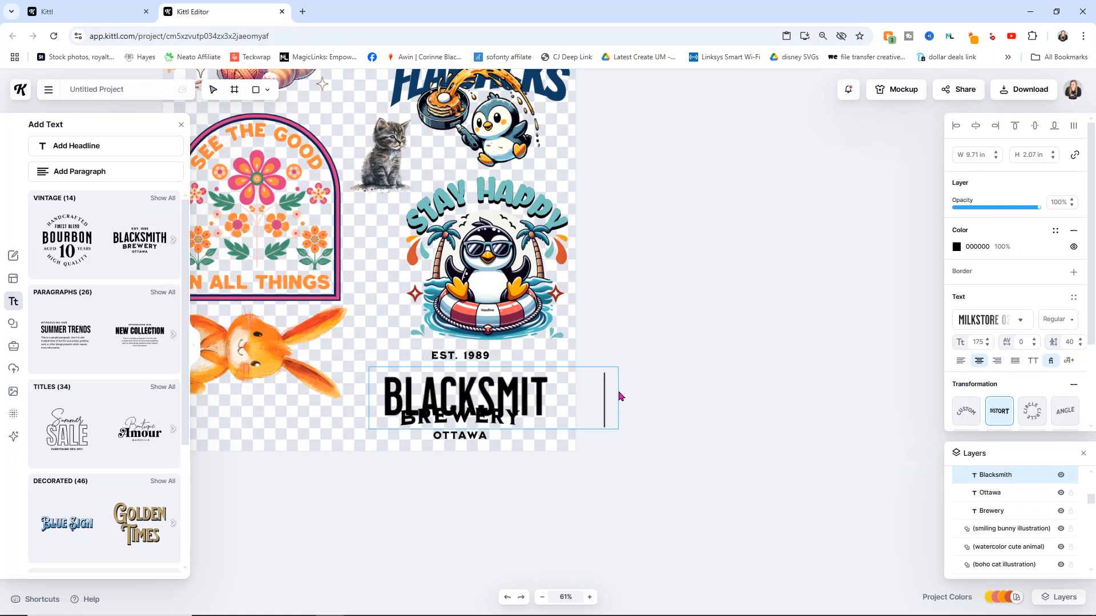
pyautogui.write('tone')
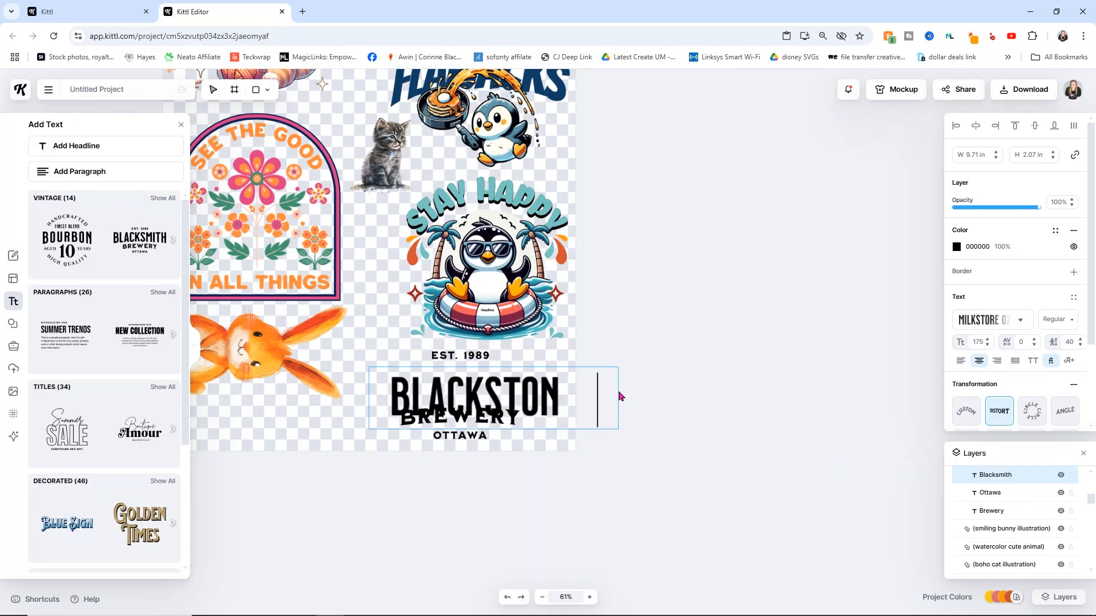
# - Change the brewery design's year line to Est. 2017 and its place name from Ottawa to Ohio
pyautogui.click(483, 363)
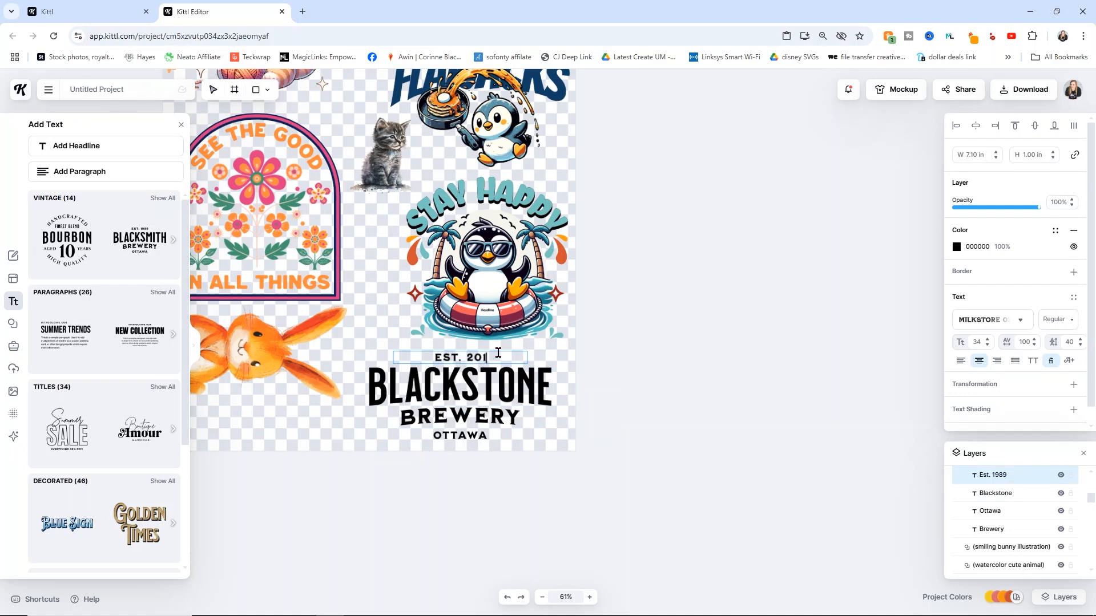
pyautogui.click(471, 430)
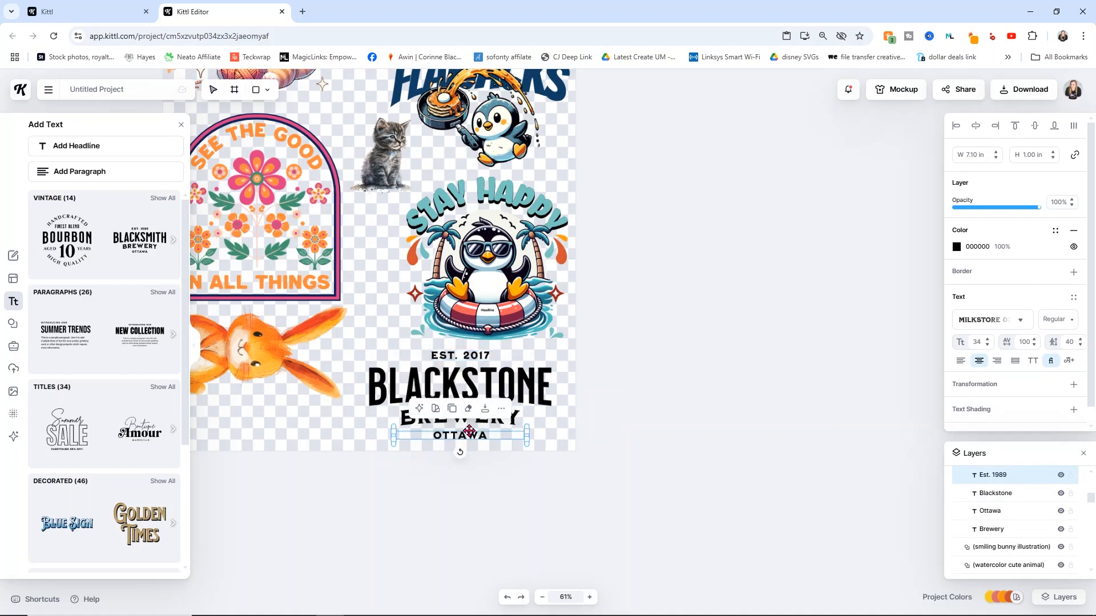
pyautogui.click(490, 434)
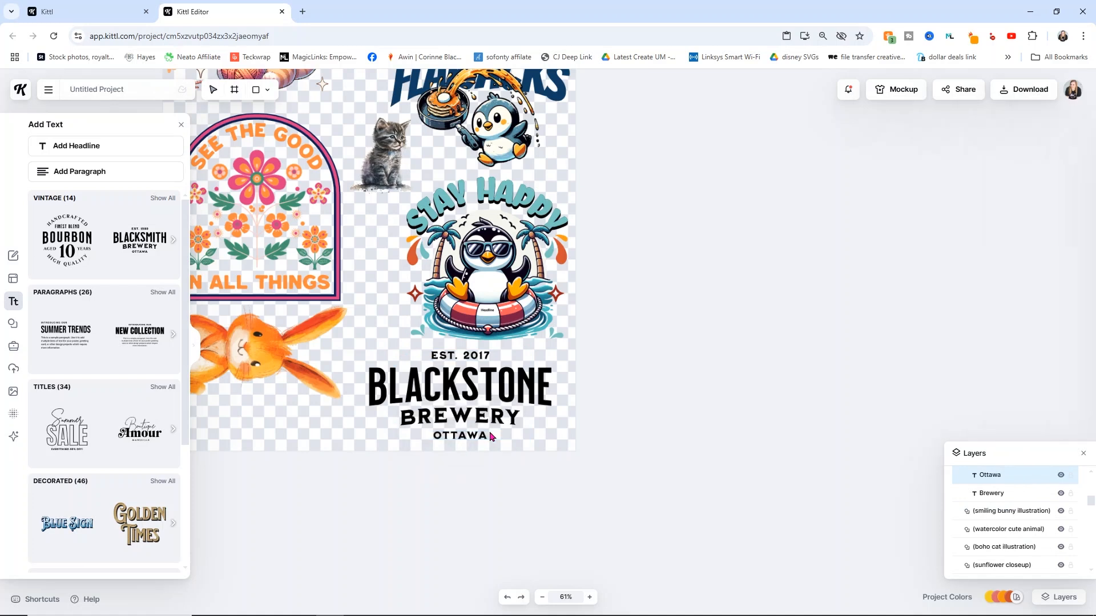
pyautogui.doubleClick(482, 433)
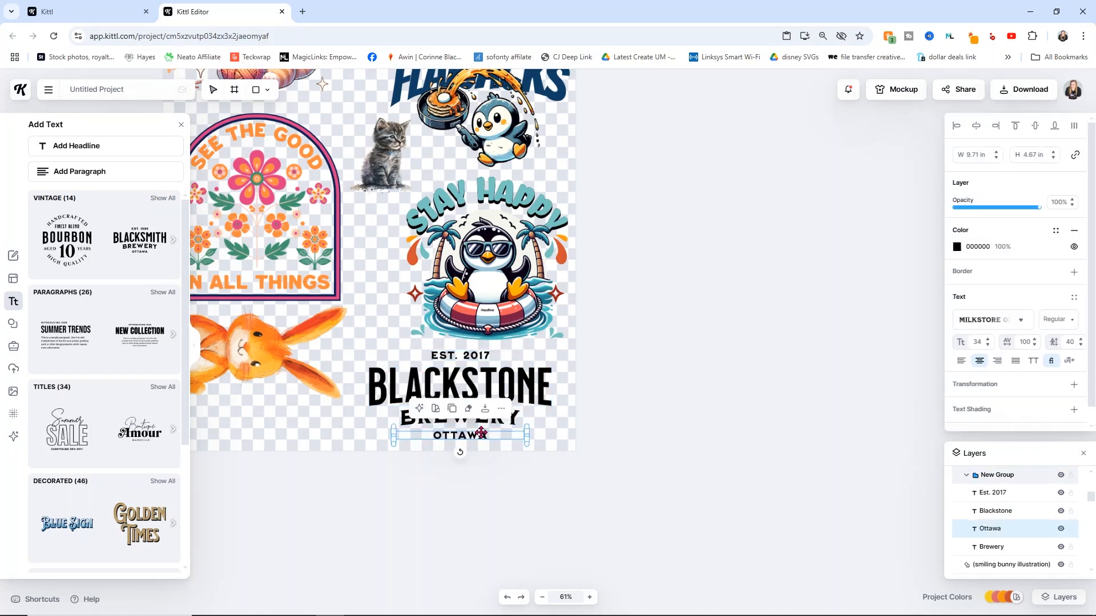
pyautogui.doubleClick(481, 434)
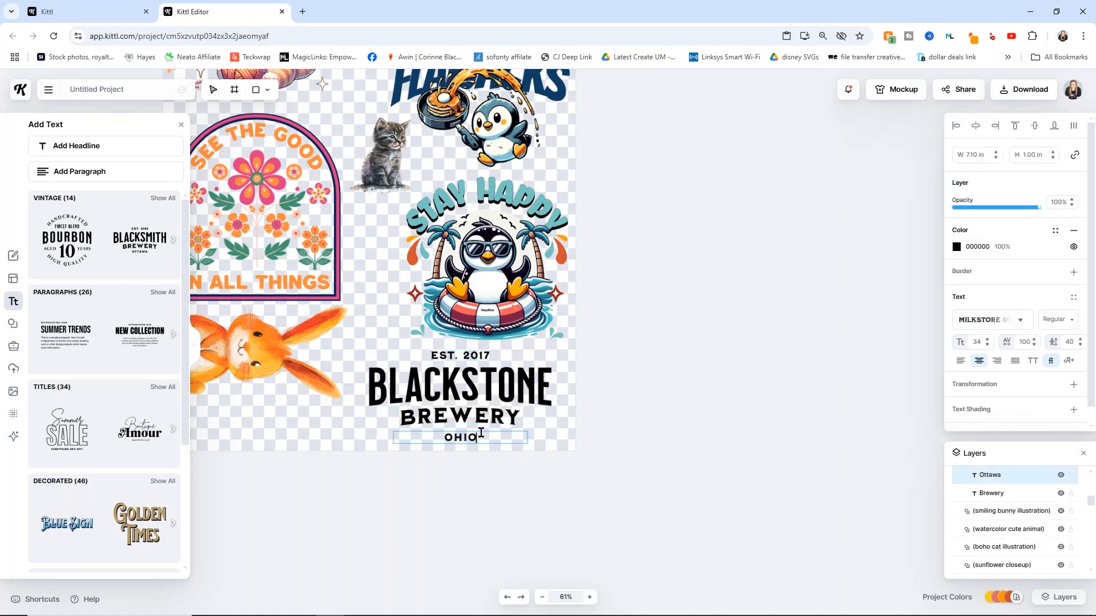
pyautogui.press('Escape')
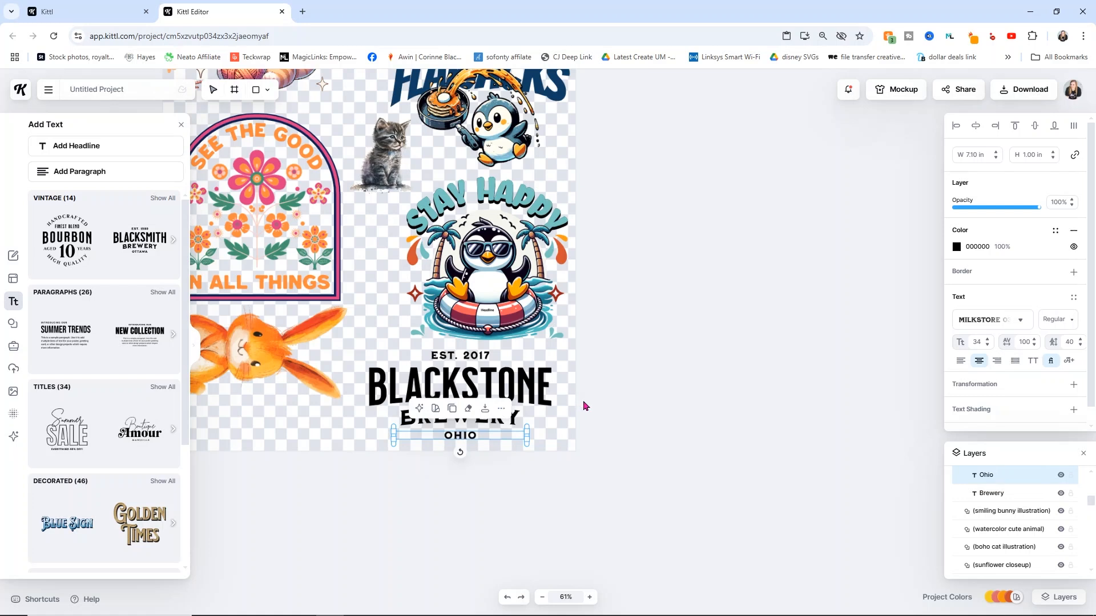
pyautogui.click(585, 406)
# - Shift the Blackstone Brewery group slightly toward the bunny and enlarge it to fill the space below the STAY HAPPY penguin
pyautogui.click(483, 386)
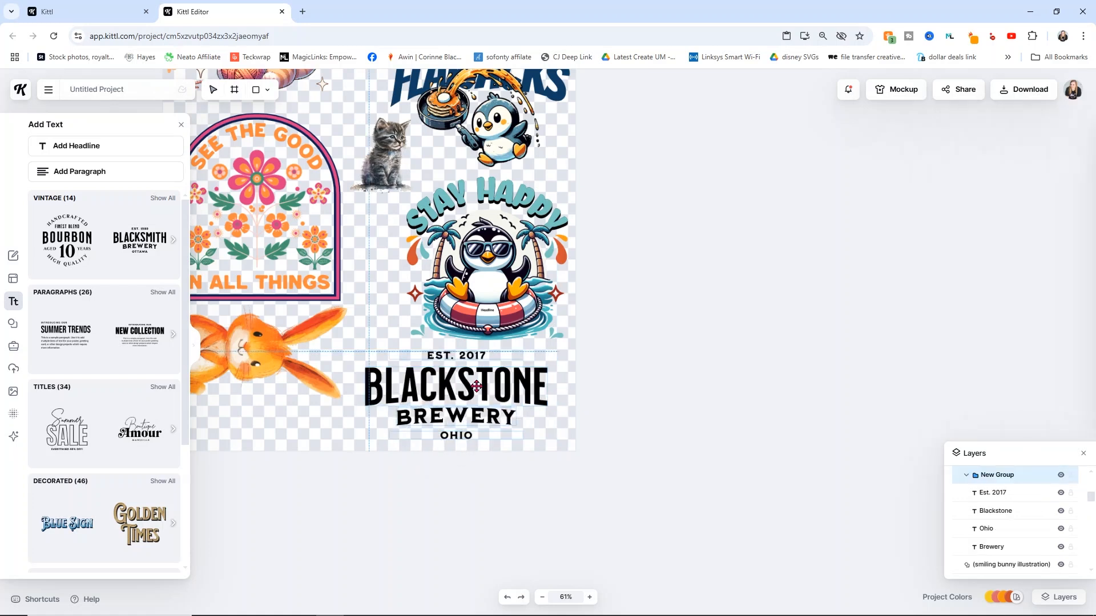
pyautogui.moveTo(484, 385); pyautogui.dragTo(465, 381)
pyautogui.moveTo(536, 437); pyautogui.dragTo(565, 453)
pyautogui.click(645, 460)
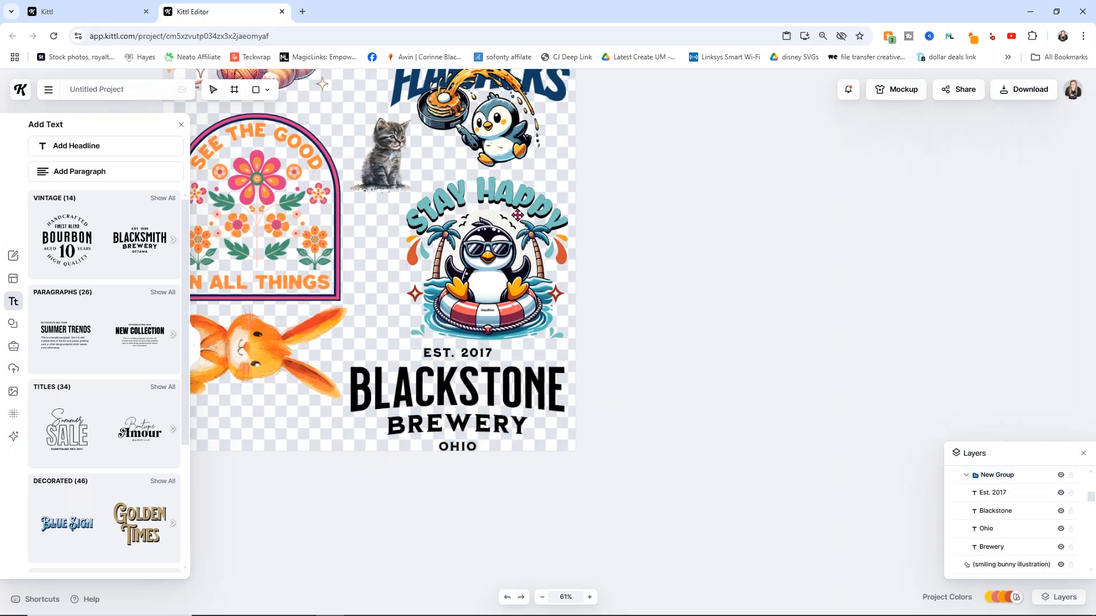
# - Search the elements library for "dog", close the library and look over the gang sheet
pyautogui.scroll(2, 280, 312)
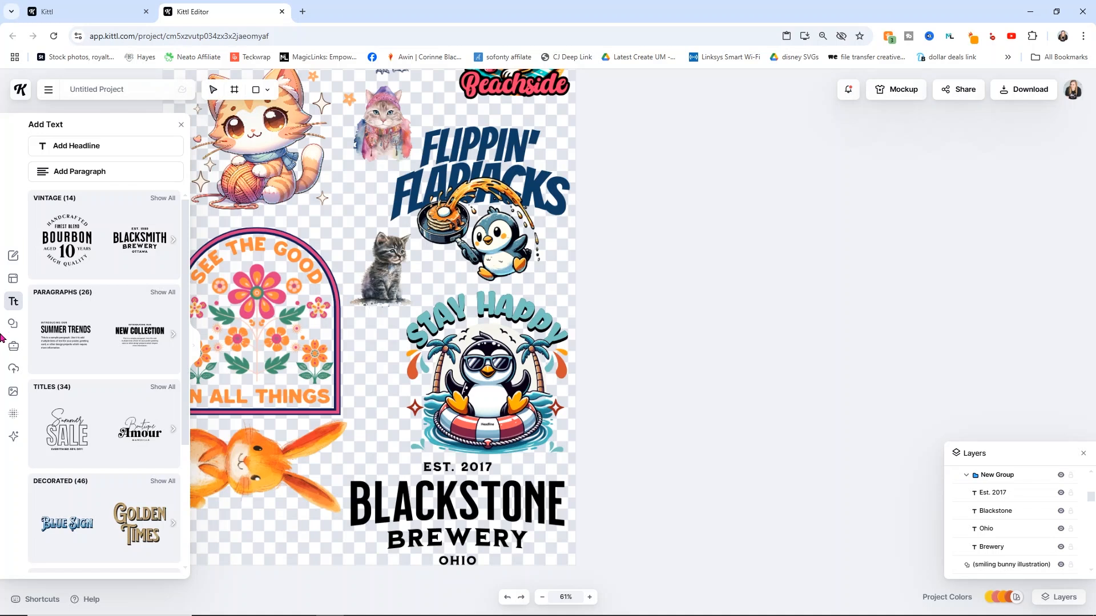
pyautogui.click(15, 279)
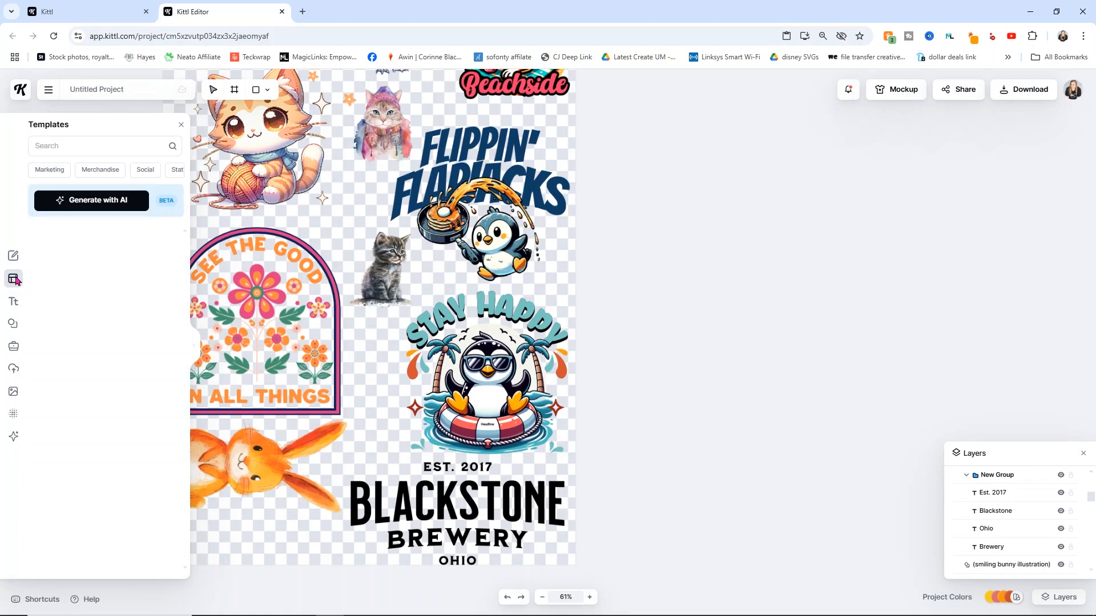
pyautogui.click(13, 323)
pyautogui.click(84, 145)
pyautogui.write('dog')
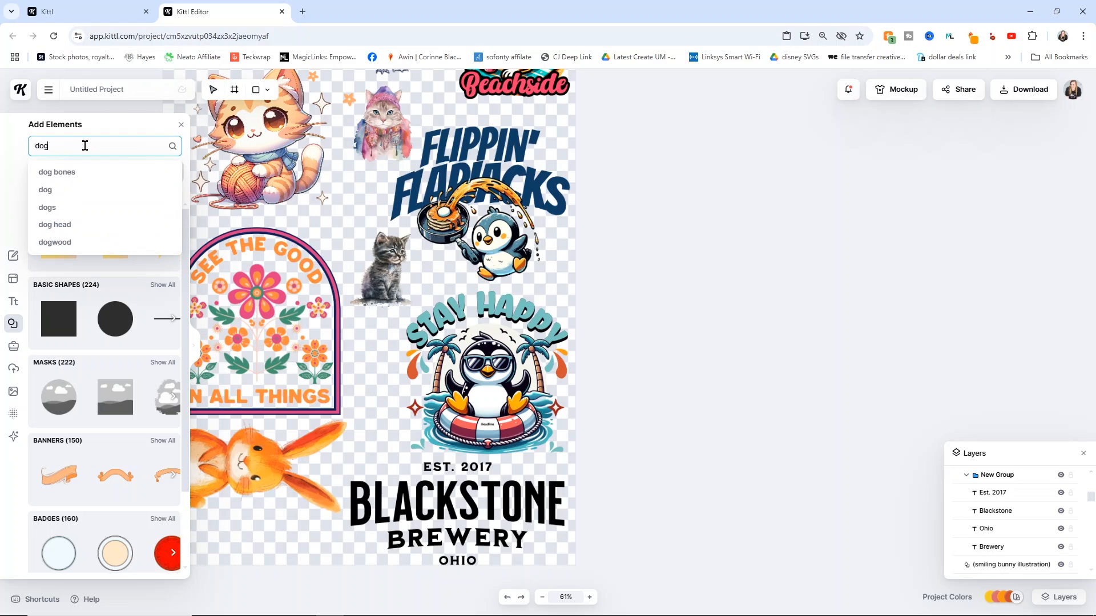
pyautogui.press('Return')
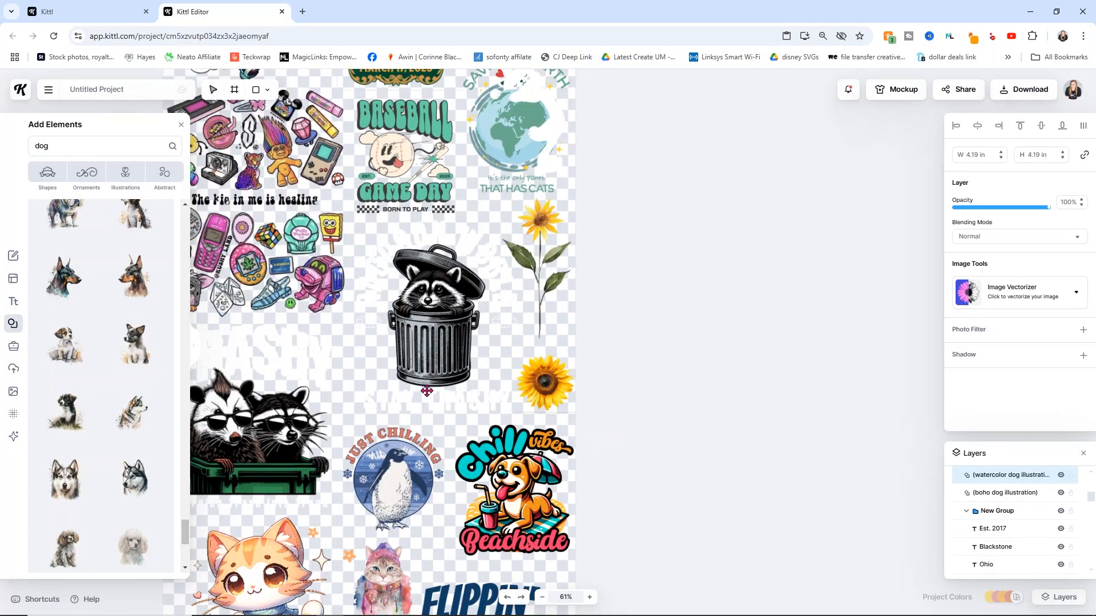
pyautogui.click(181, 125)
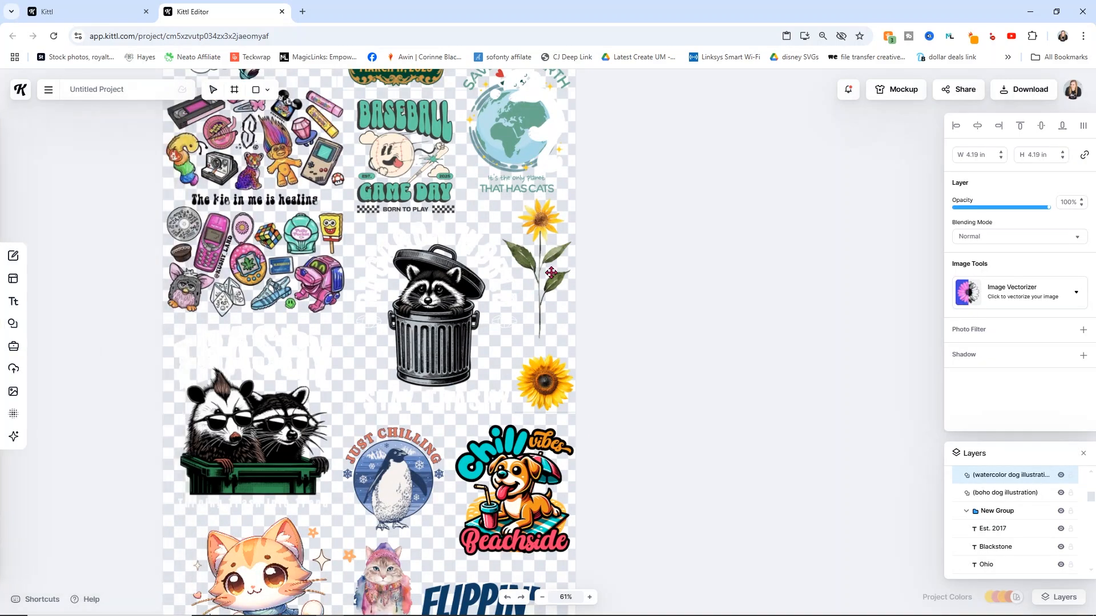
pyautogui.scroll(-3, 598, 302)
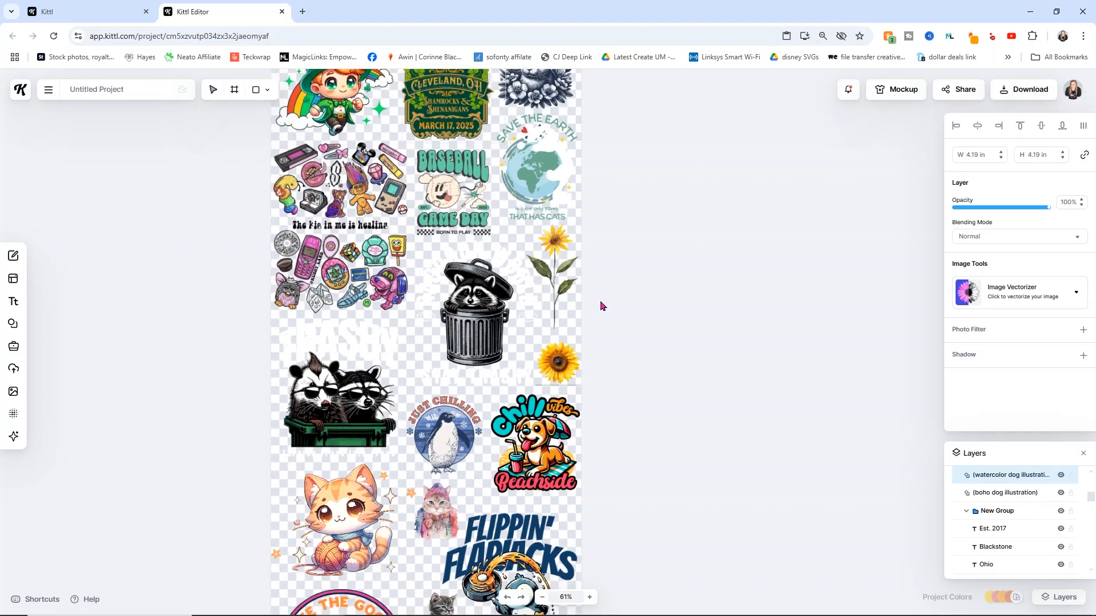
# - Look over all designs on the gang sheet artboard, checking their arrangement and the Flippin' Flapjacks group
pyautogui.scroll(-3, 601, 303)
pyautogui.scroll(2, 534, 321)
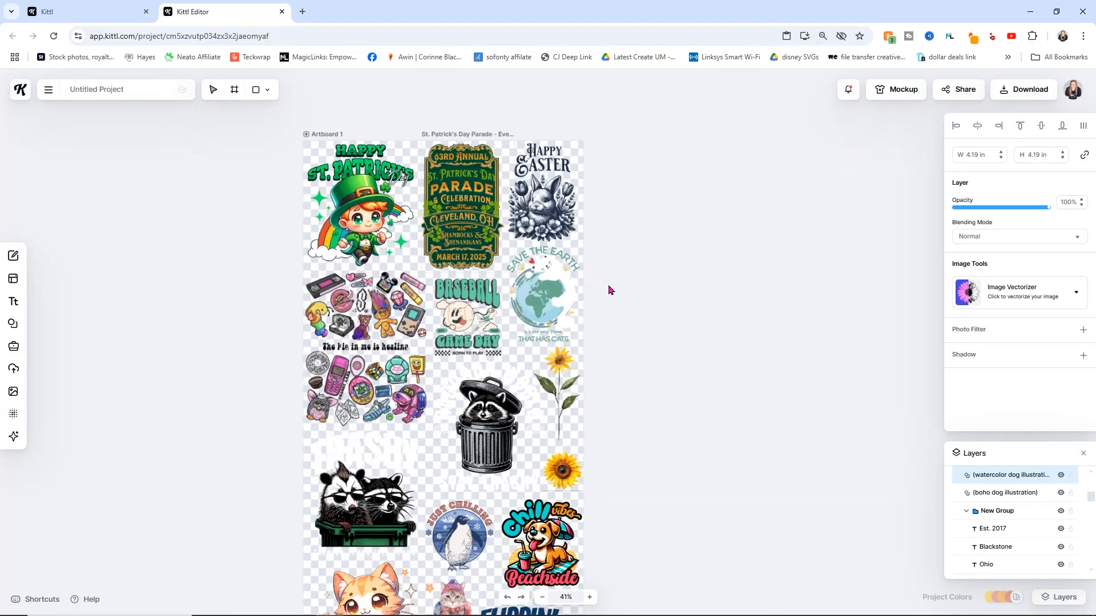
pyautogui.scroll(-6, 605, 295)
pyautogui.scroll(8, 605, 297)
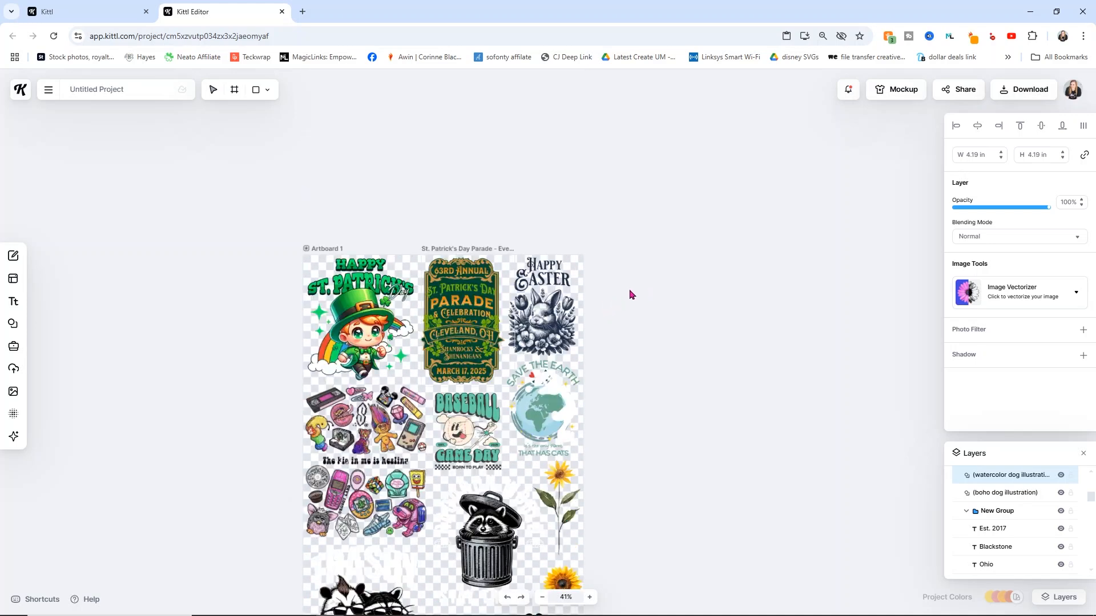
pyautogui.scroll(-4, 655, 288)
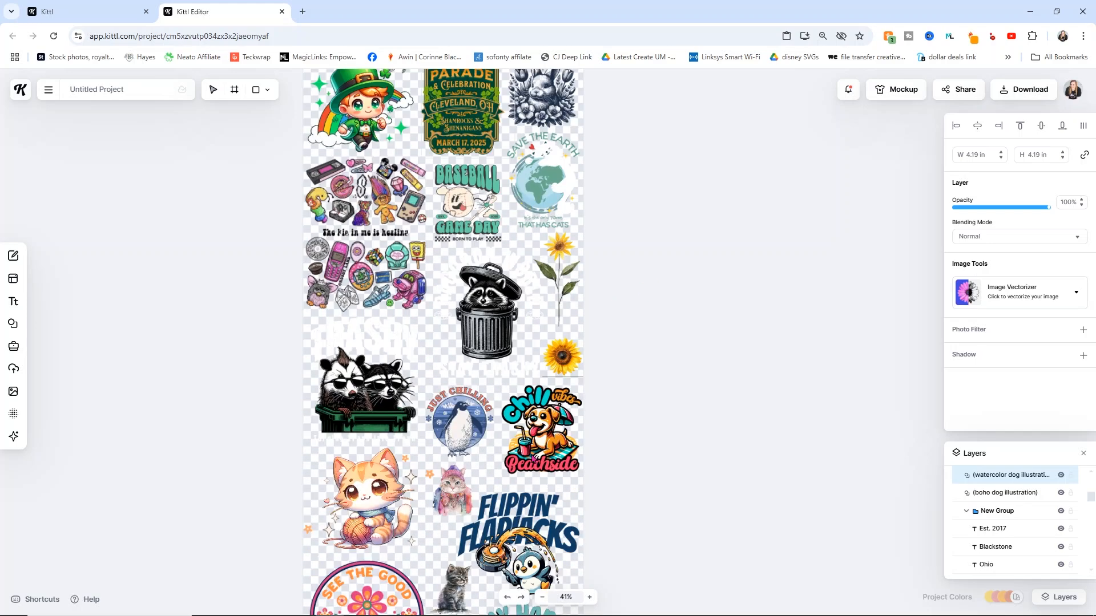
pyautogui.click(533, 522)
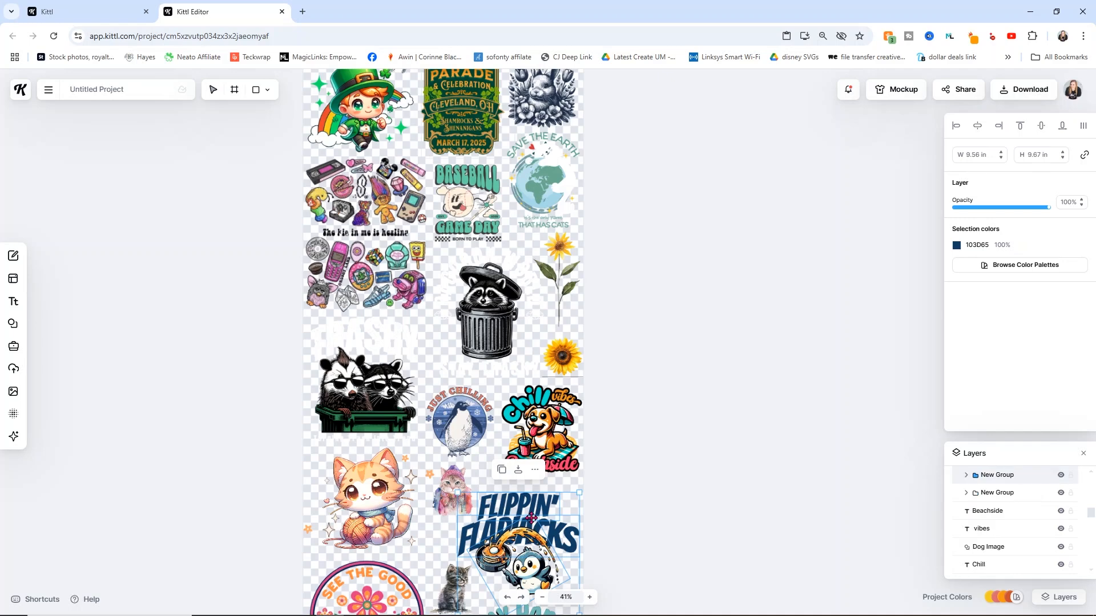
pyautogui.click(664, 337)
pyautogui.scroll(2, 665, 341)
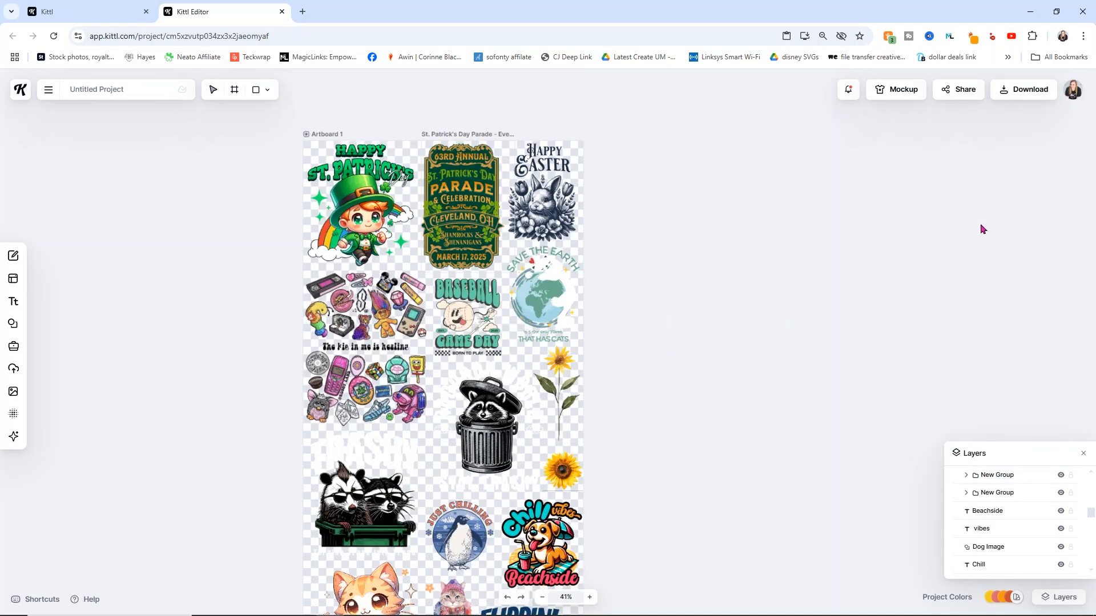
# - Limit the PNG download to Artboard 1, enable Remove Background and Optimize Quality, and start the download
pyautogui.click(1006, 95)
pyautogui.click(1006, 93)
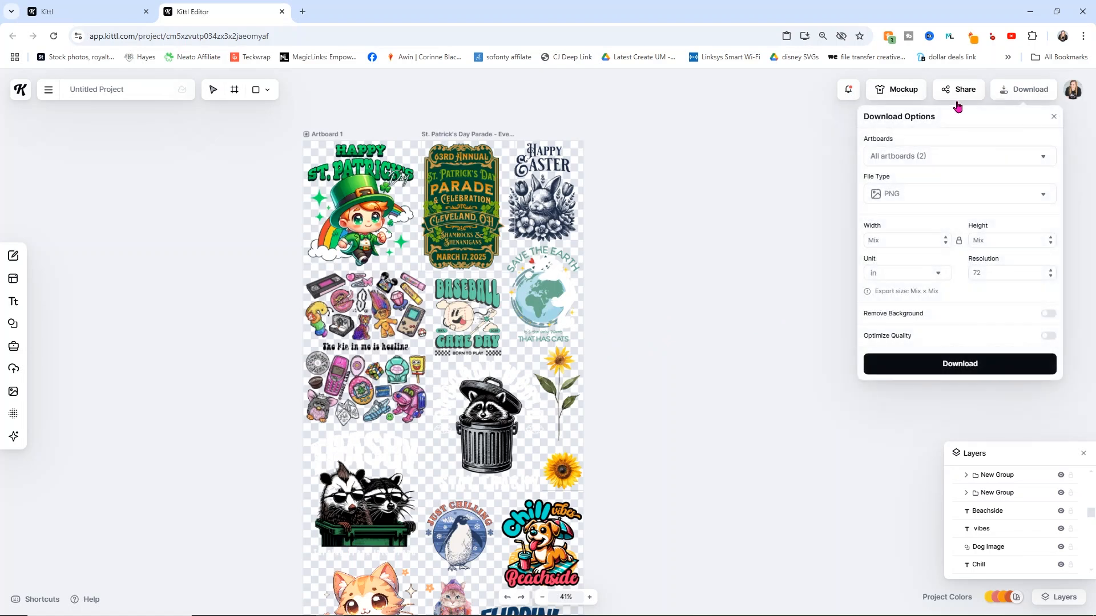
pyautogui.click(1042, 156)
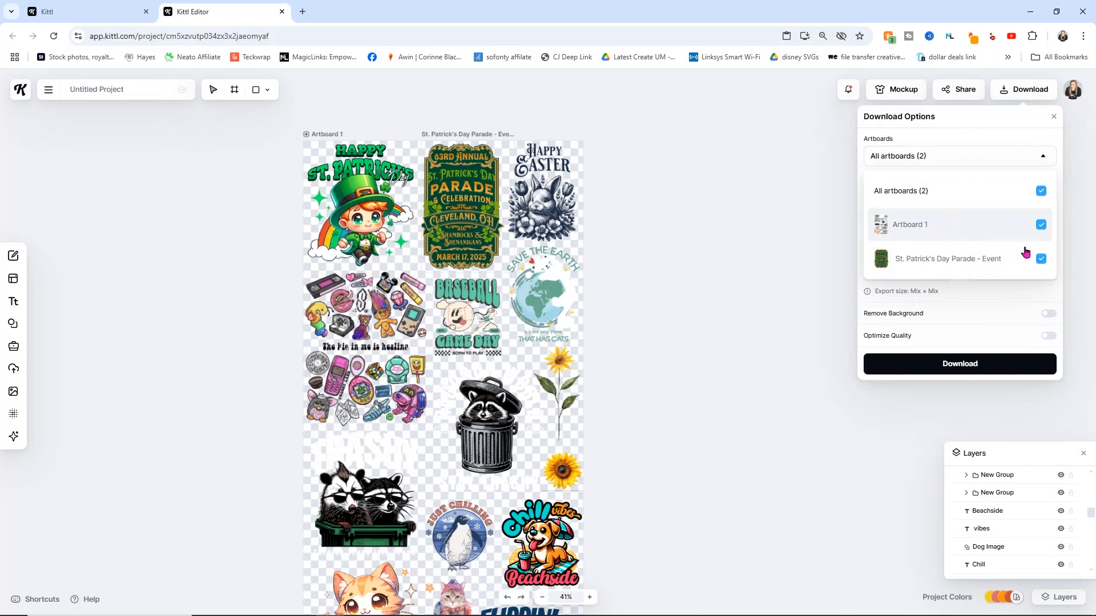
pyautogui.click(1040, 262)
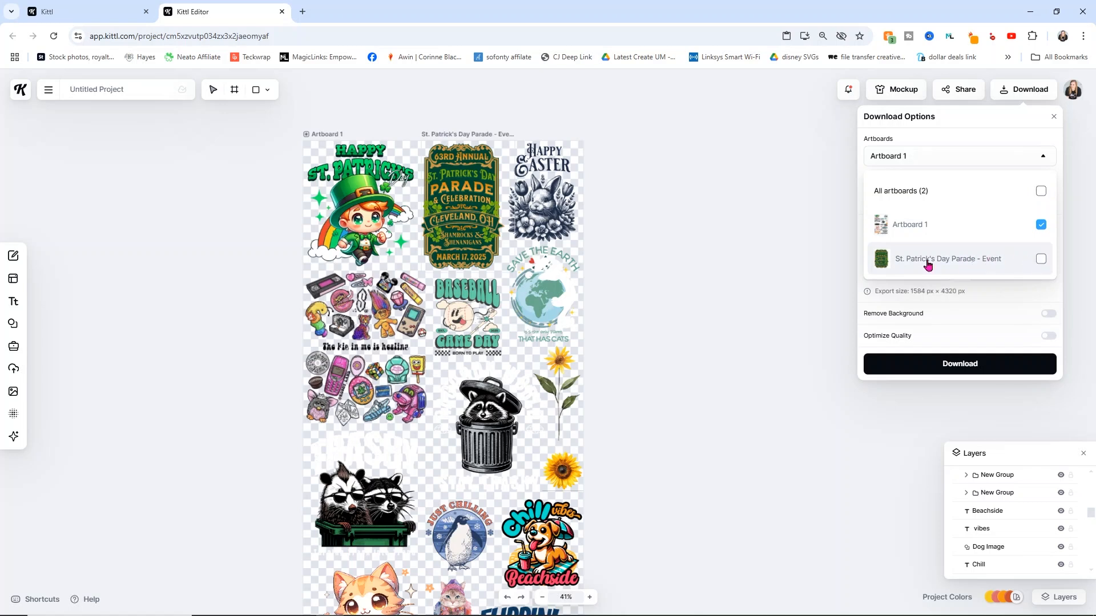
pyautogui.click(974, 137)
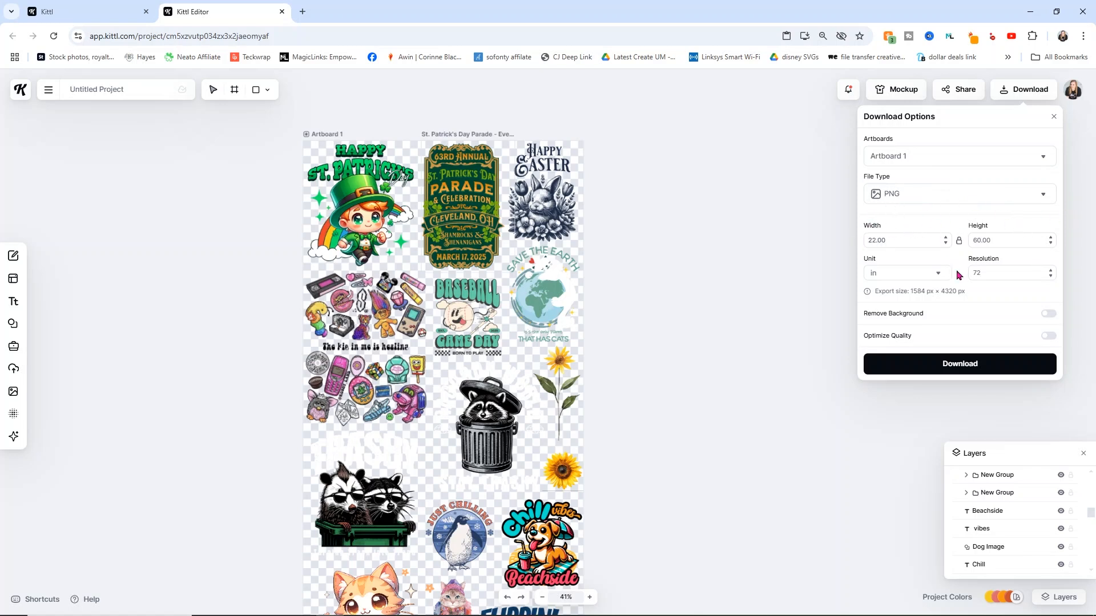
pyautogui.click(1050, 315)
pyautogui.click(1048, 337)
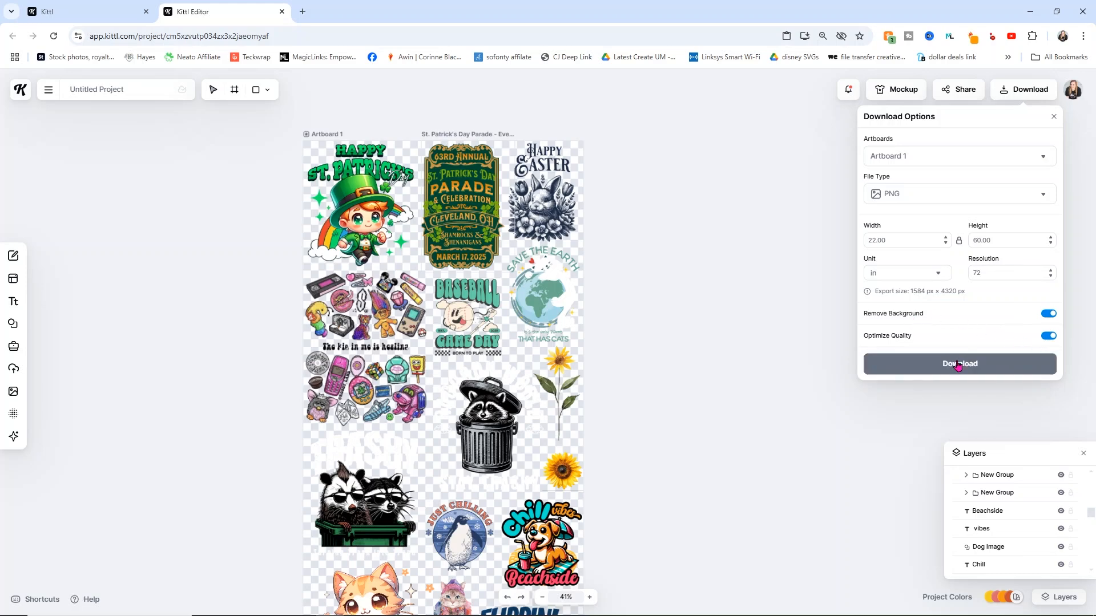
pyautogui.click(958, 364)
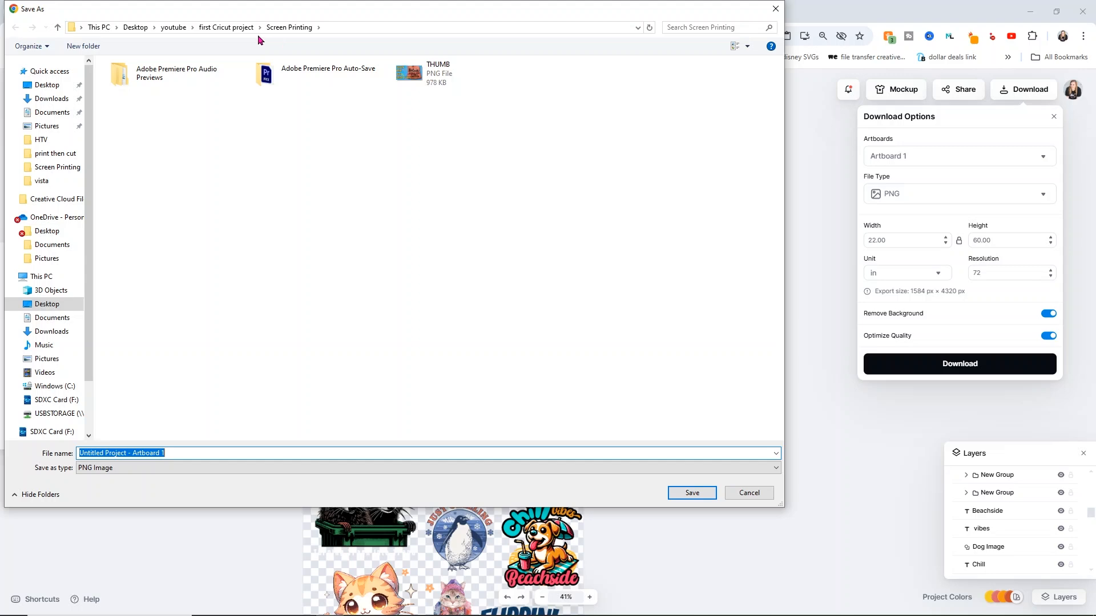
# - Browse to the kittl folder inside youtube and create a new folder there named gang sheet
pyautogui.click(181, 30)
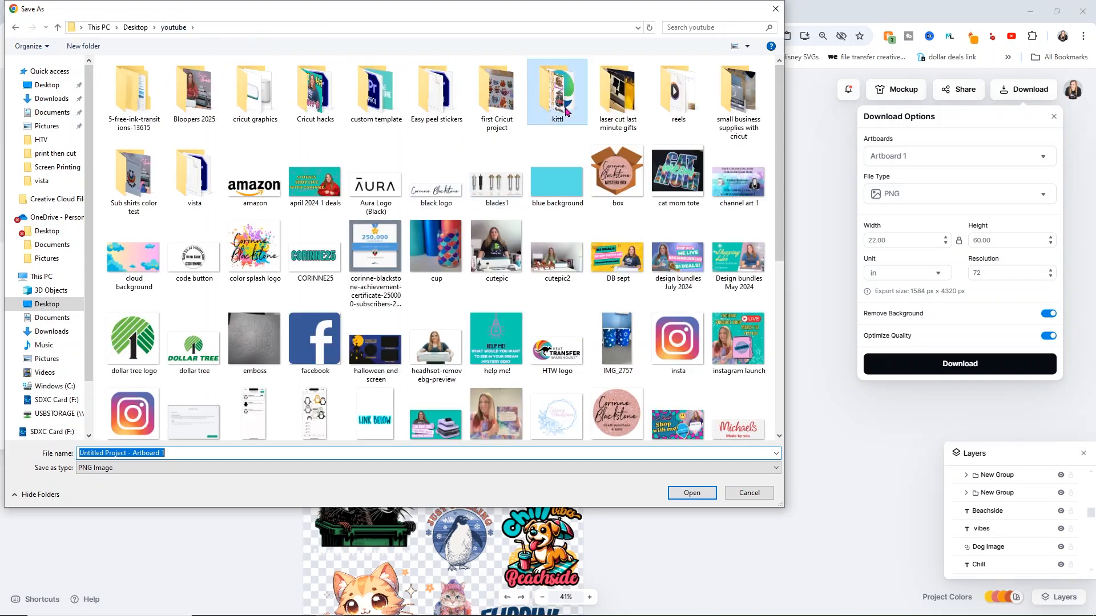
pyautogui.doubleClick(562, 116)
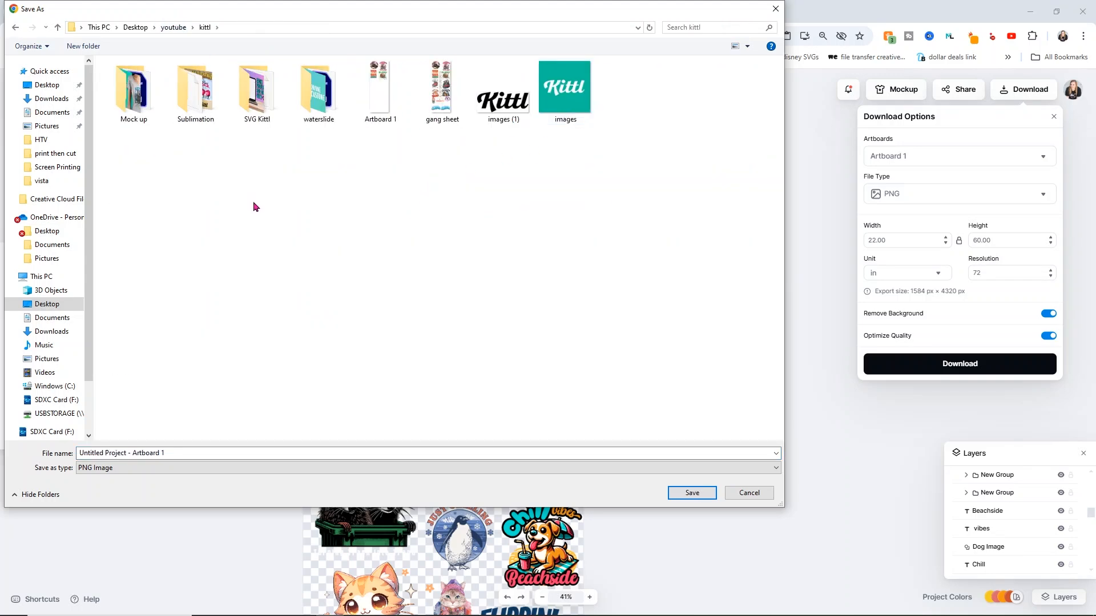
pyautogui.rightClick(271, 223)
pyautogui.moveTo(259, 227)
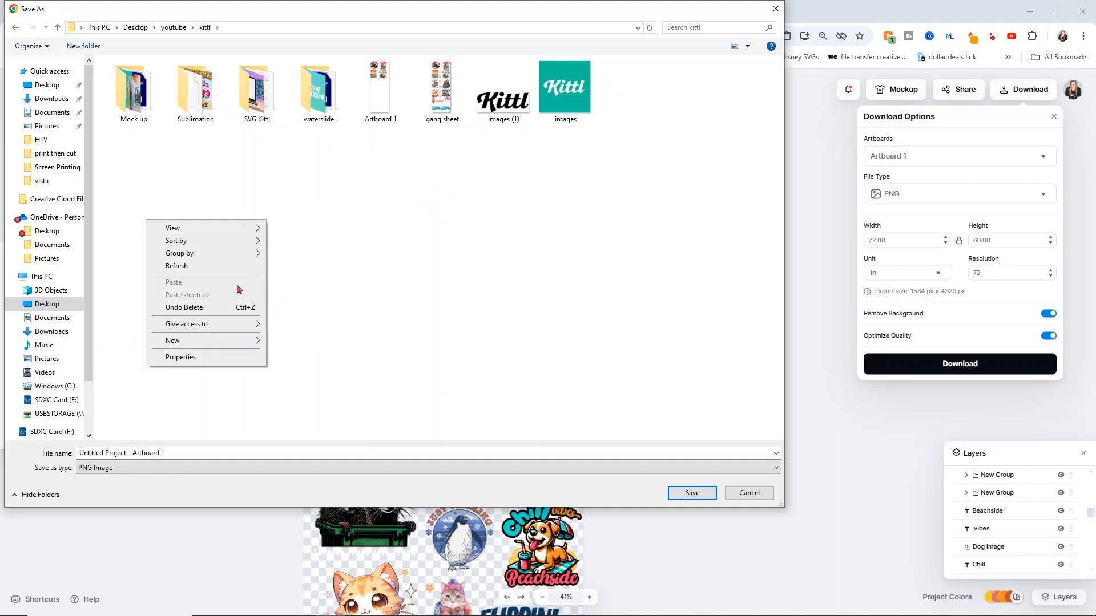
pyautogui.moveTo(254, 340)
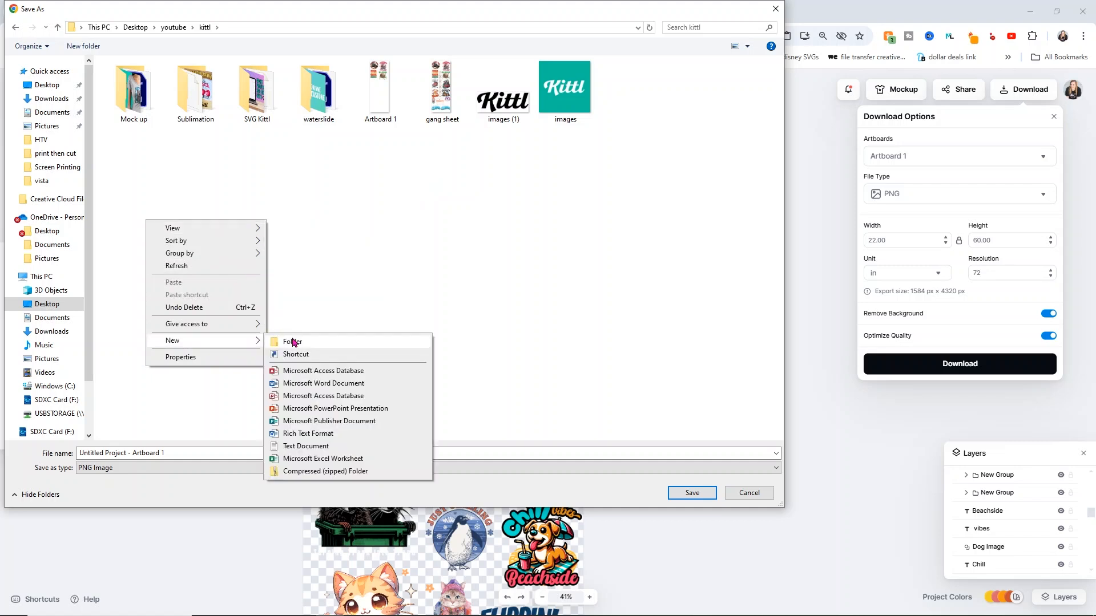
pyautogui.click(290, 340)
pyautogui.write('gang sheet')
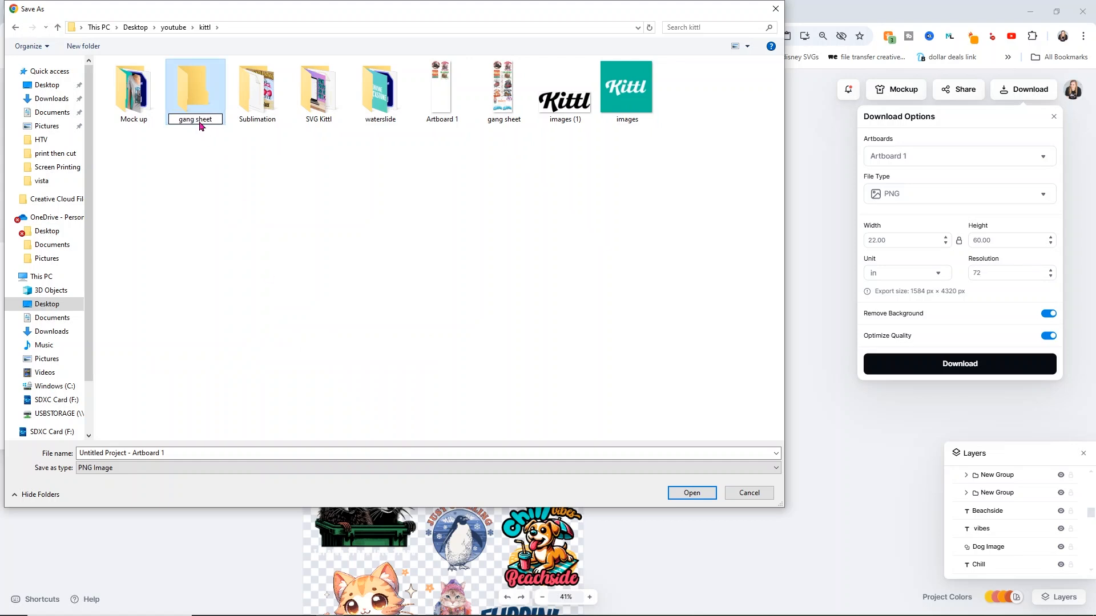
pyautogui.press('Return')
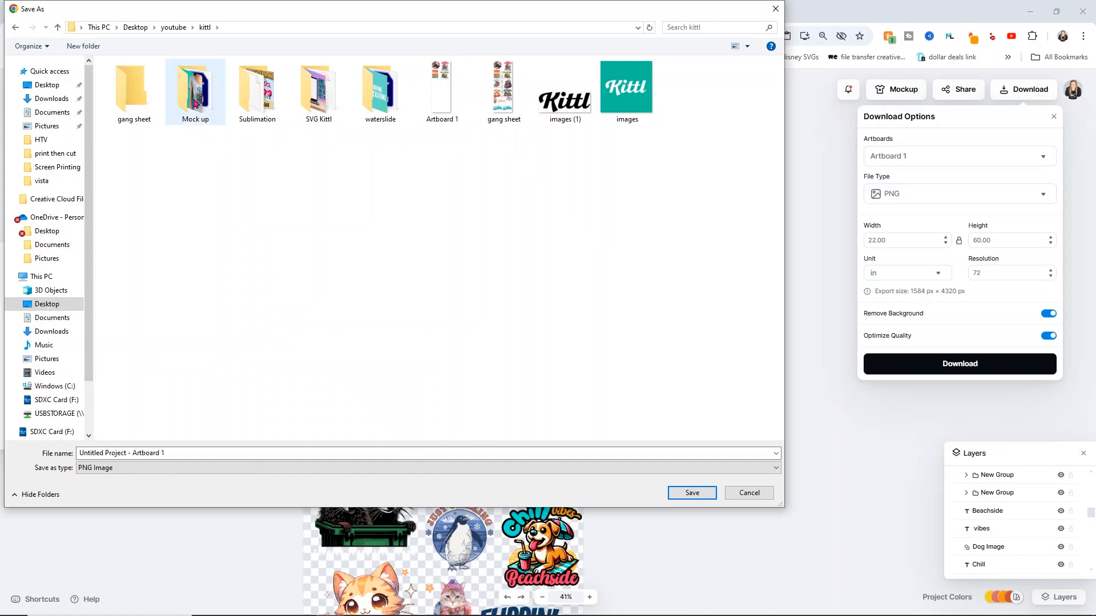
# - Save the PNG as Gang sheet 1 inside the new gang sheet folder
pyautogui.doubleClick(129, 117)
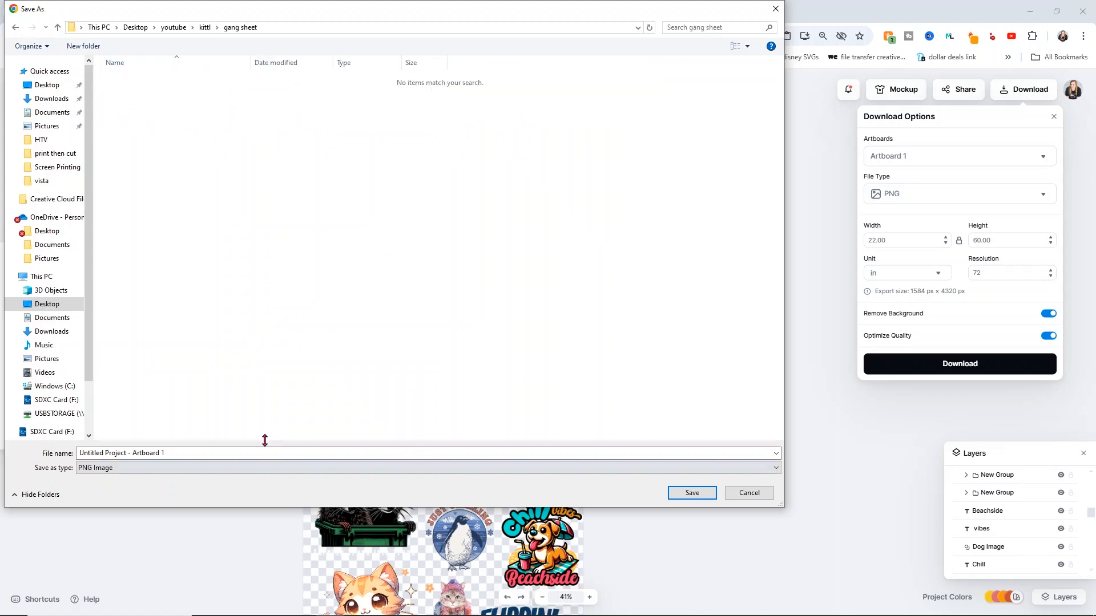
pyautogui.click(237, 452)
pyautogui.write('Gang sheet')
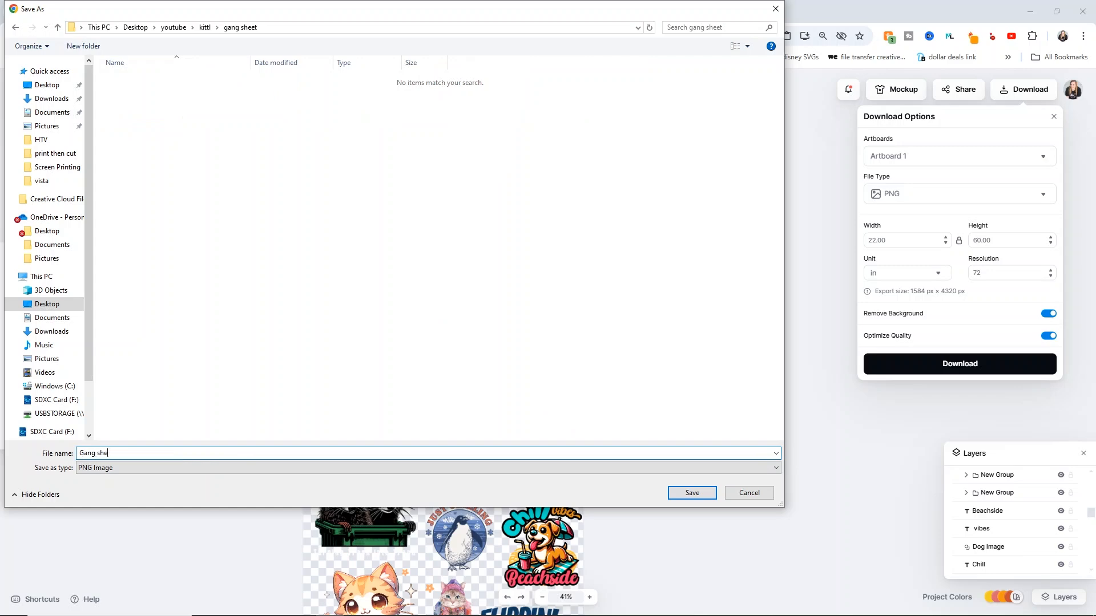
pyautogui.click(710, 496)
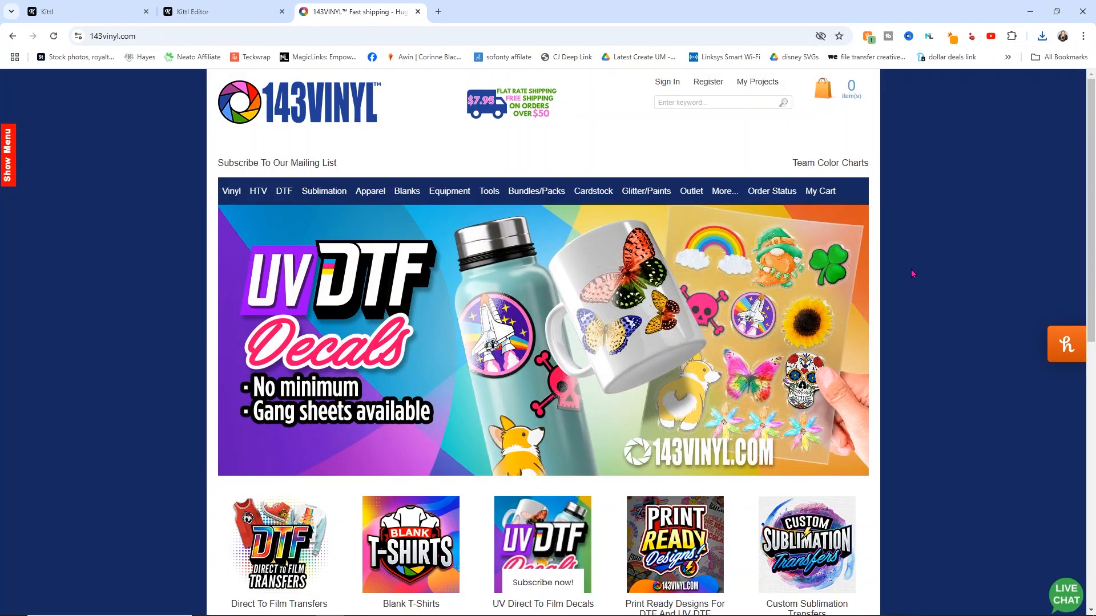
# - On the 143VINYL site, open Custom DTF Transfers from Direct To Film Transfers and launch its Layout Designer
pyautogui.scroll(-3, 912, 274)
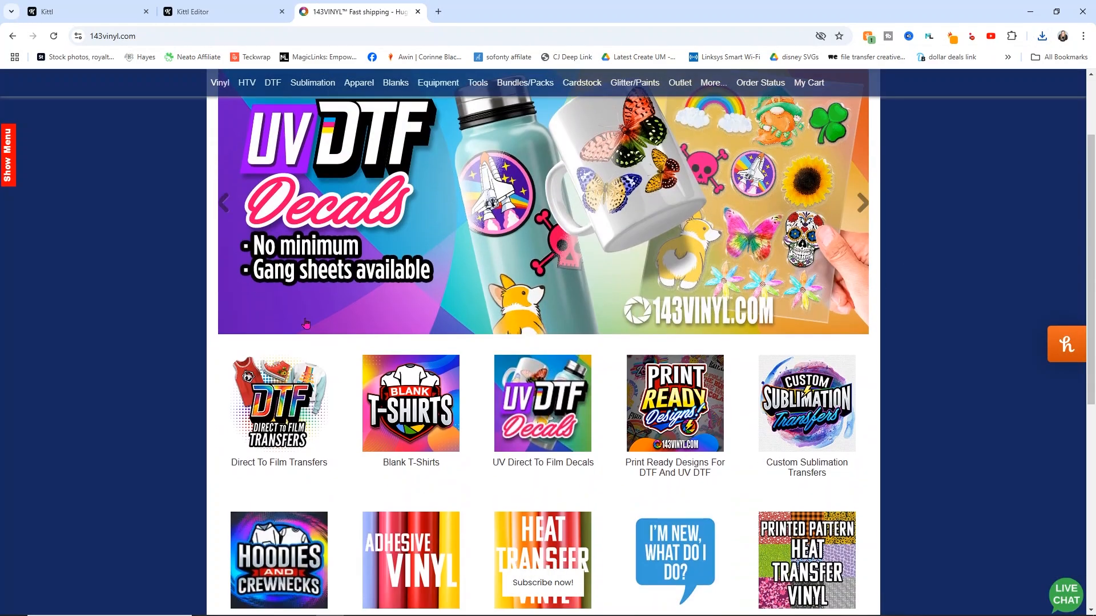
pyautogui.click(297, 411)
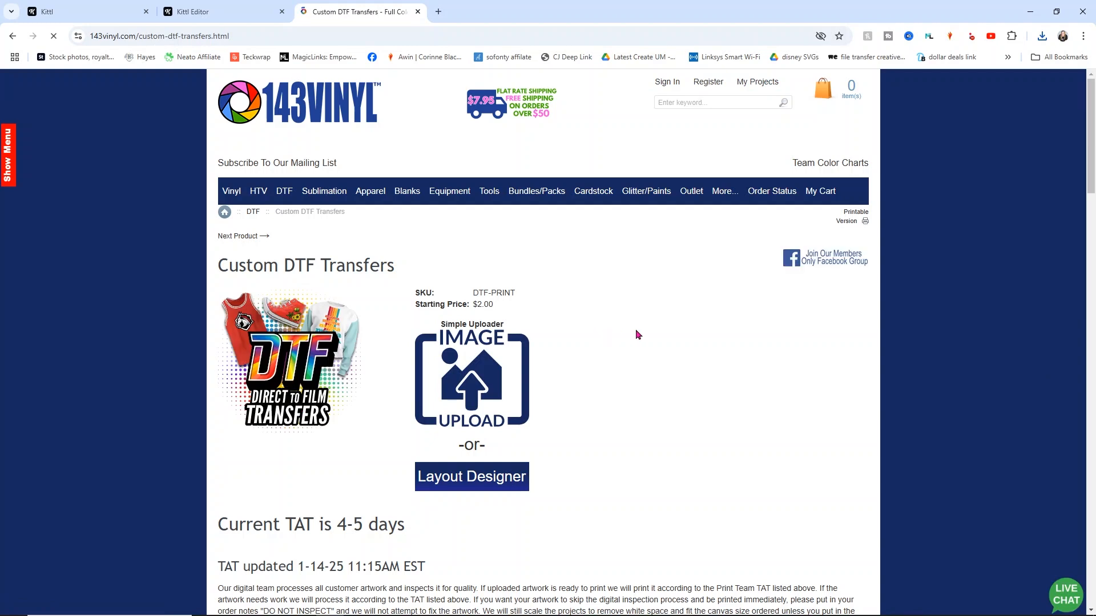
pyautogui.scroll(-1, 637, 335)
pyautogui.click(474, 485)
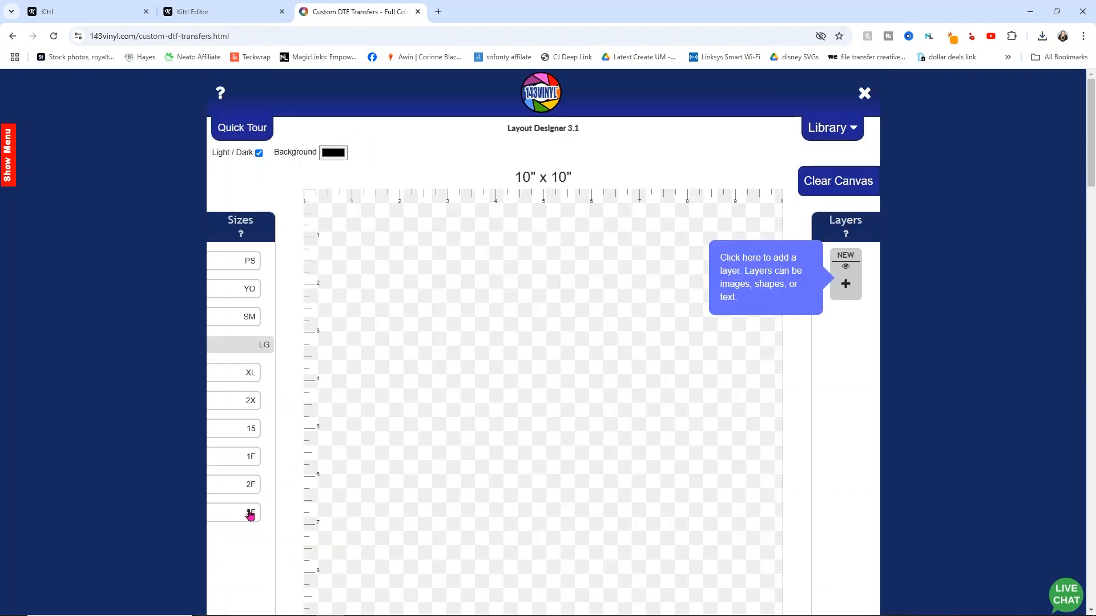
# - Set the canvas to the 5F size (22 × 60 in) and add the Gang sheet 1 image as a layer
pyautogui.click(250, 513)
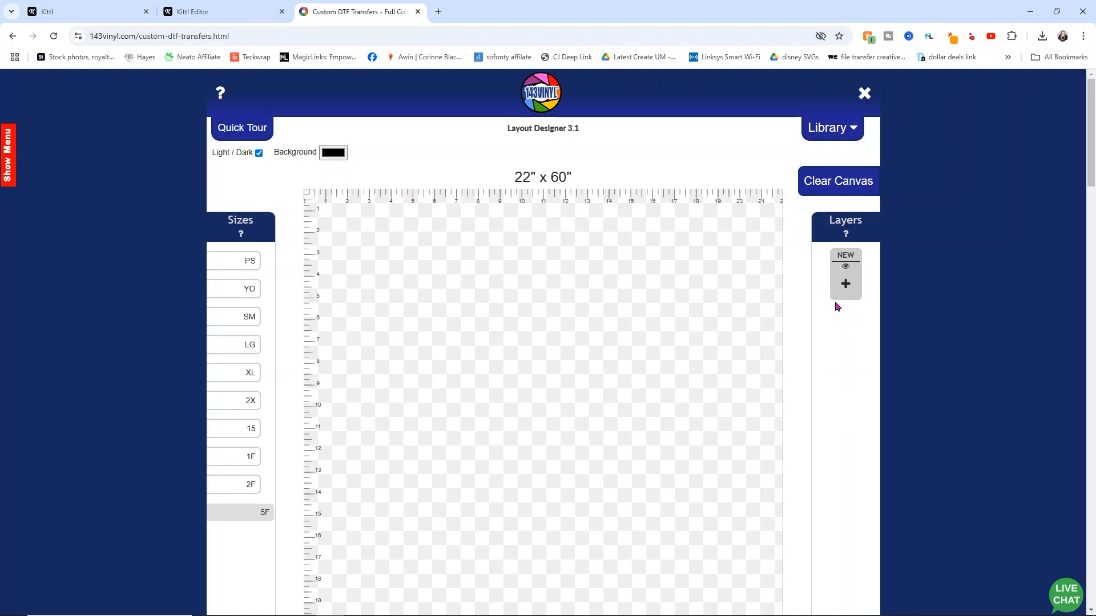
pyautogui.click(846, 284)
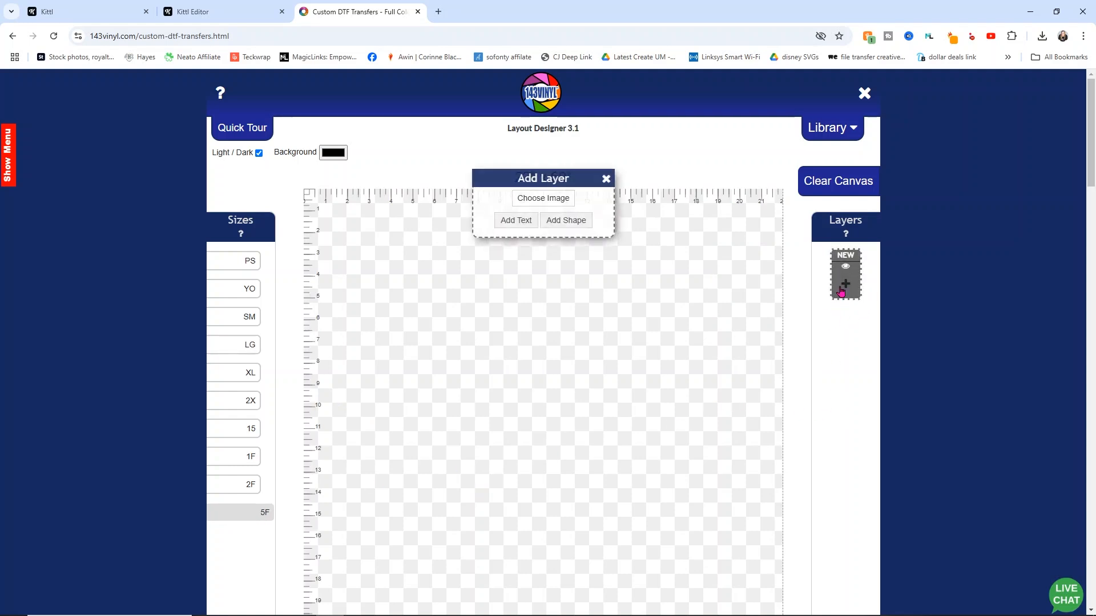
pyautogui.click(526, 200)
pyautogui.click(130, 97)
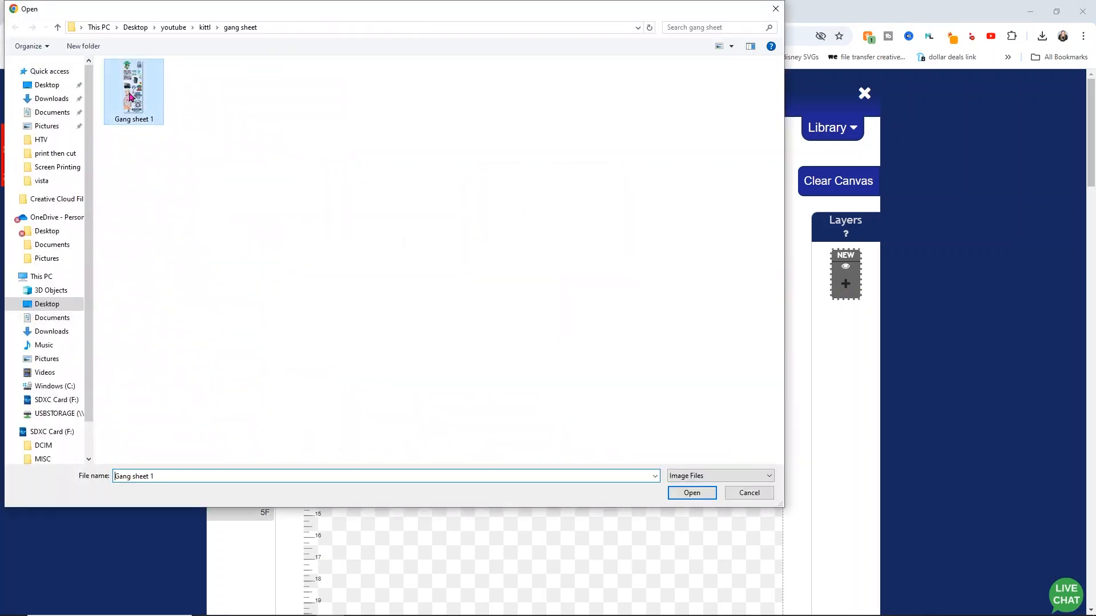
pyautogui.doubleClick(130, 98)
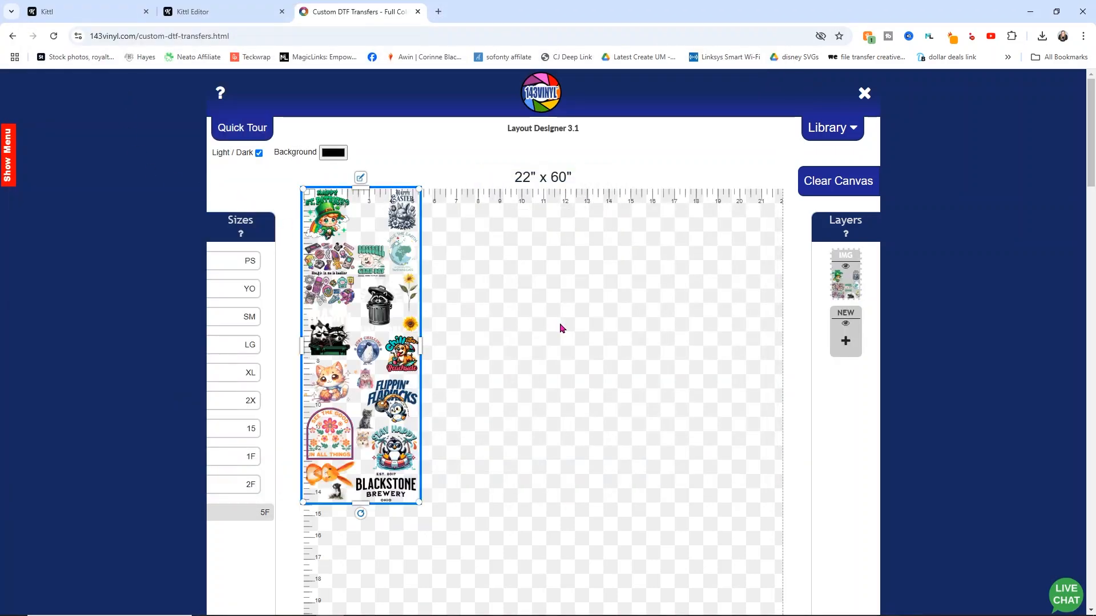
# - Enlarge the gang sheet image to about 18.5 inches wide and align it with the canvas's upper-left corner
pyautogui.scroll(-3, 560, 328)
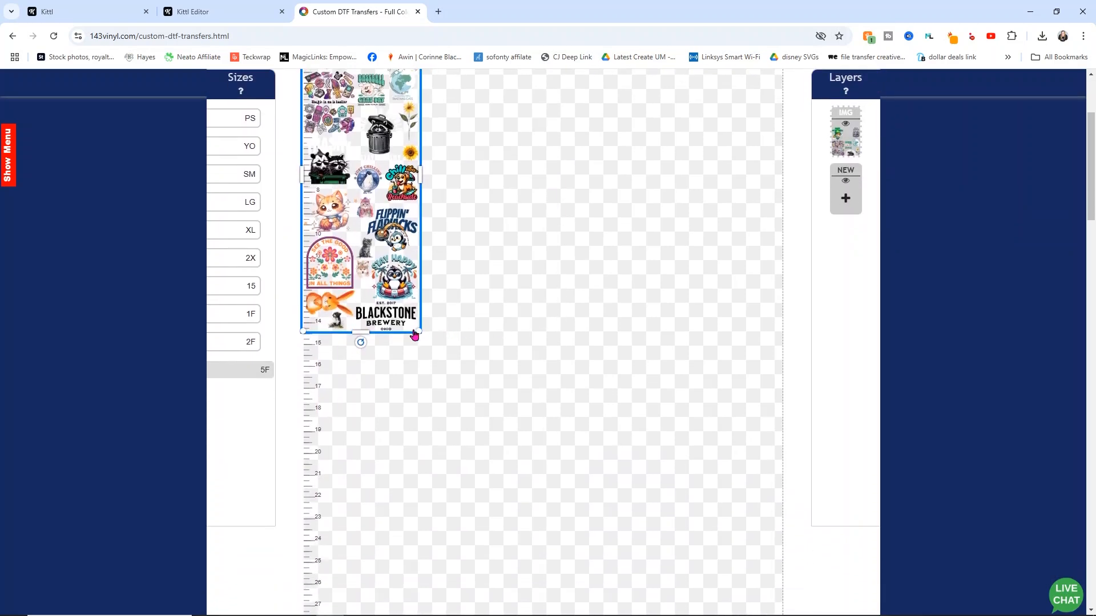
pyautogui.moveTo(420, 331); pyautogui.dragTo(562, 484)
pyautogui.moveTo(488, 429); pyautogui.dragTo(627, 573)
pyautogui.scroll(-1, 605, 537)
pyautogui.scroll(4, 565, 477)
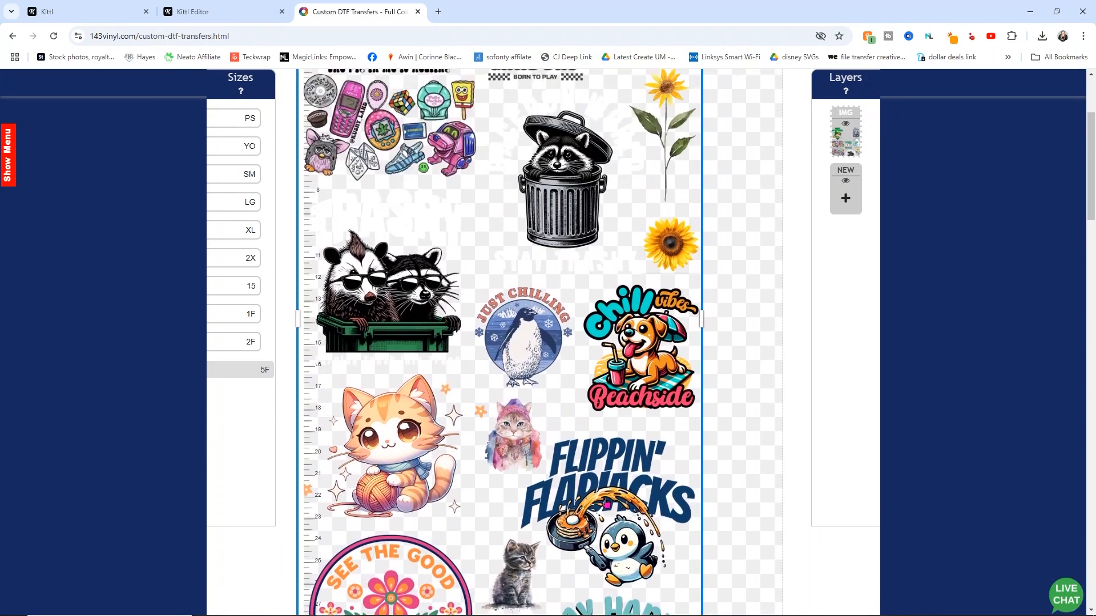
pyautogui.moveTo(541, 365); pyautogui.dragTo(541, 597)
pyautogui.moveTo(512, 391); pyautogui.dragTo(519, 406)
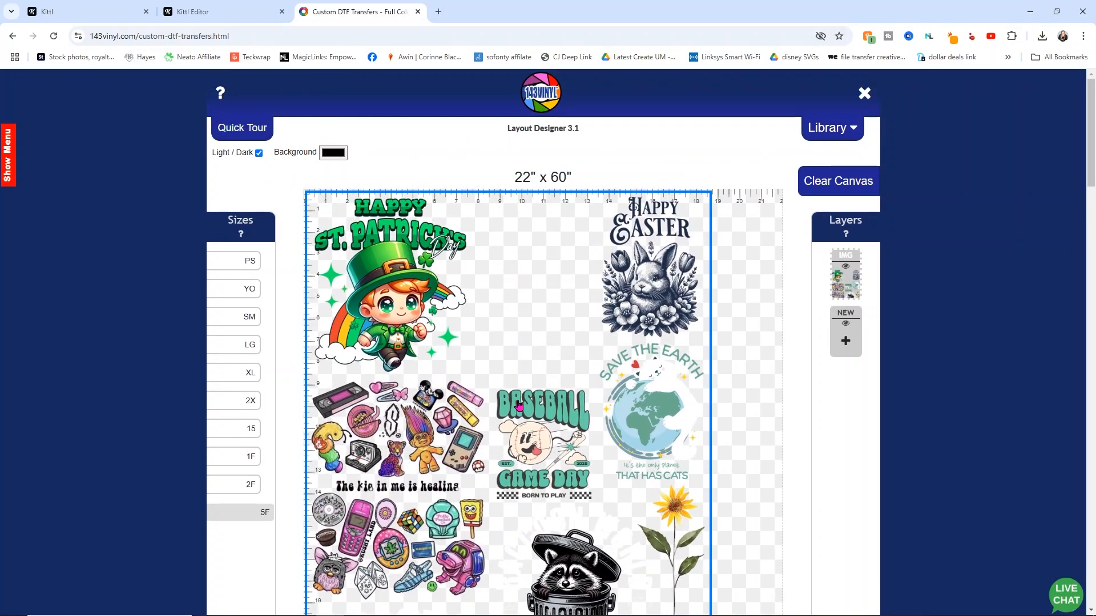
# - Scale and reposition the gang sheet image further so it spans the full 22-inch canvas width within its edges
pyautogui.scroll(-7, 585, 437)
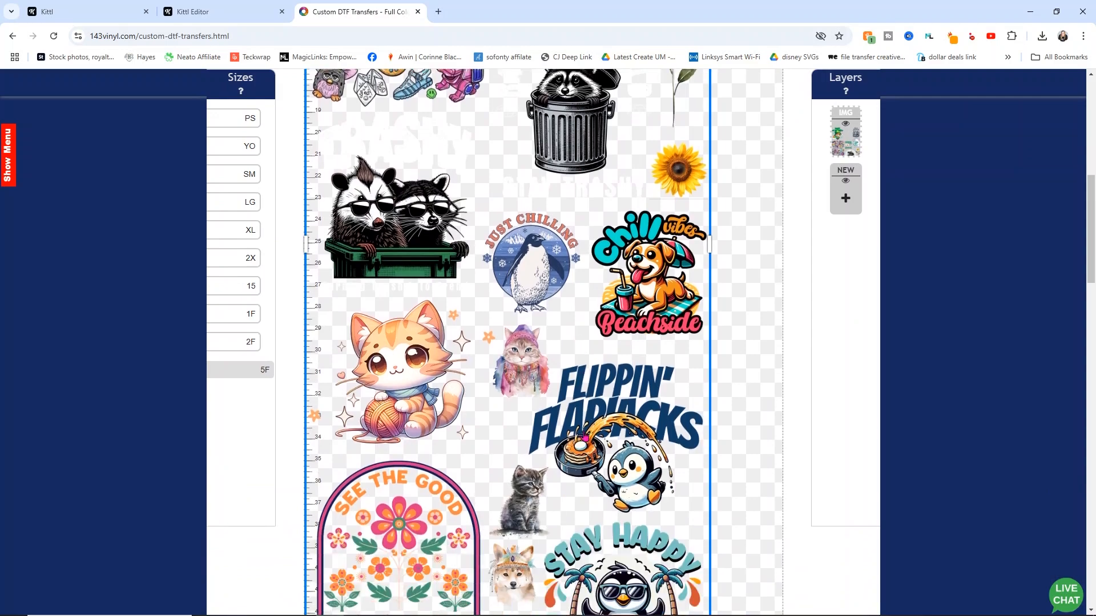
pyautogui.scroll(-8, 585, 437)
pyautogui.moveTo(709, 309); pyautogui.dragTo(762, 399)
pyautogui.moveTo(583, 354); pyautogui.dragTo(621, 430)
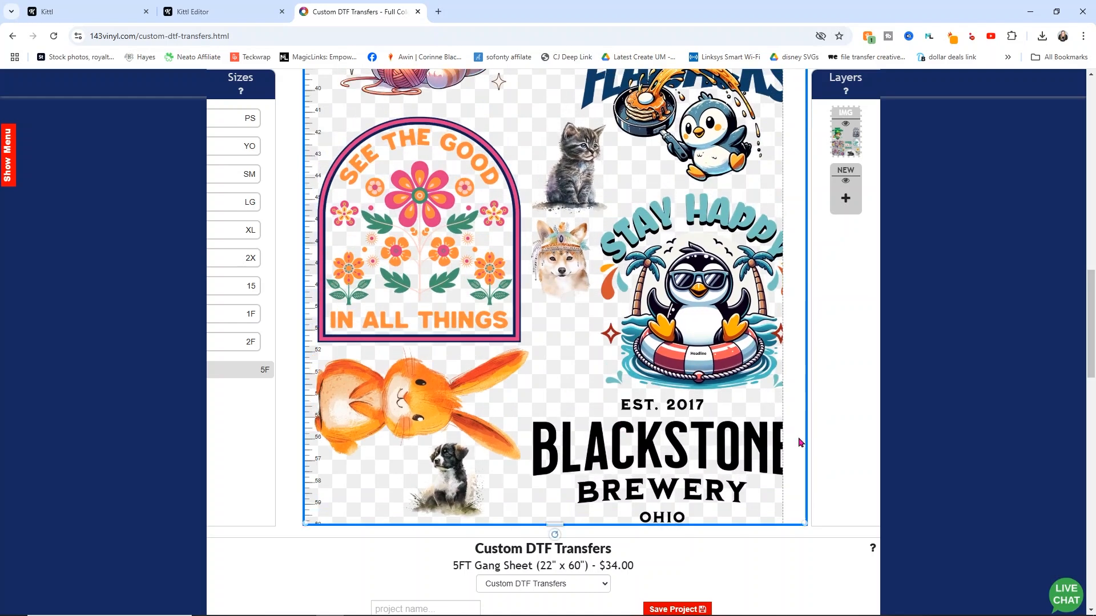
pyautogui.moveTo(805, 523); pyautogui.dragTo(739, 471)
pyautogui.scroll(15, 739, 471)
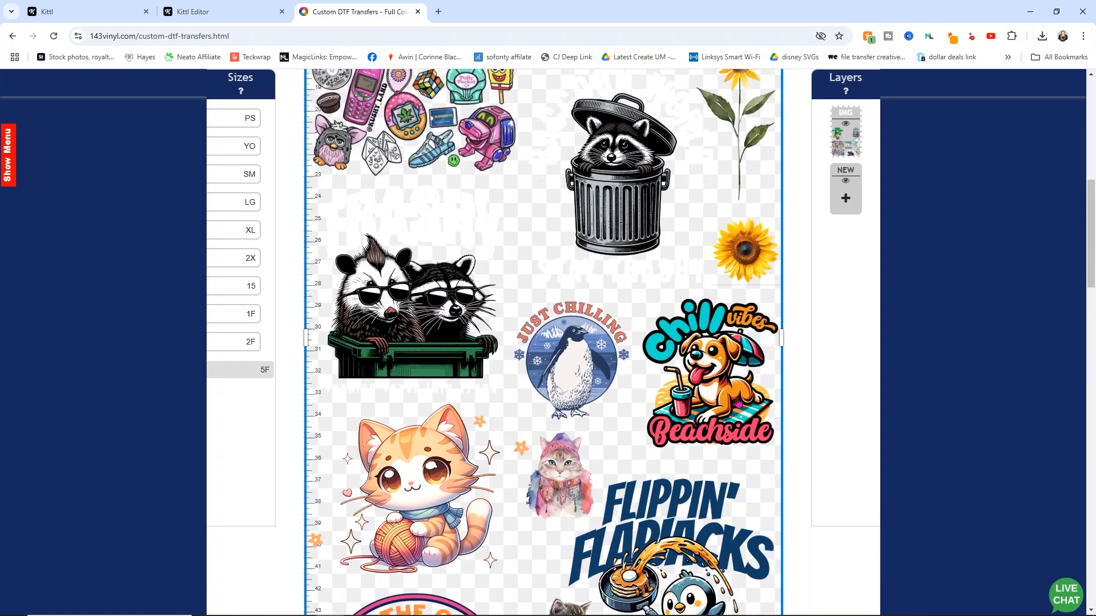
# - Add the logo penguin image from the youtube folder as a new layer on the gang sheet canvas
pyautogui.scroll(1, 738, 402)
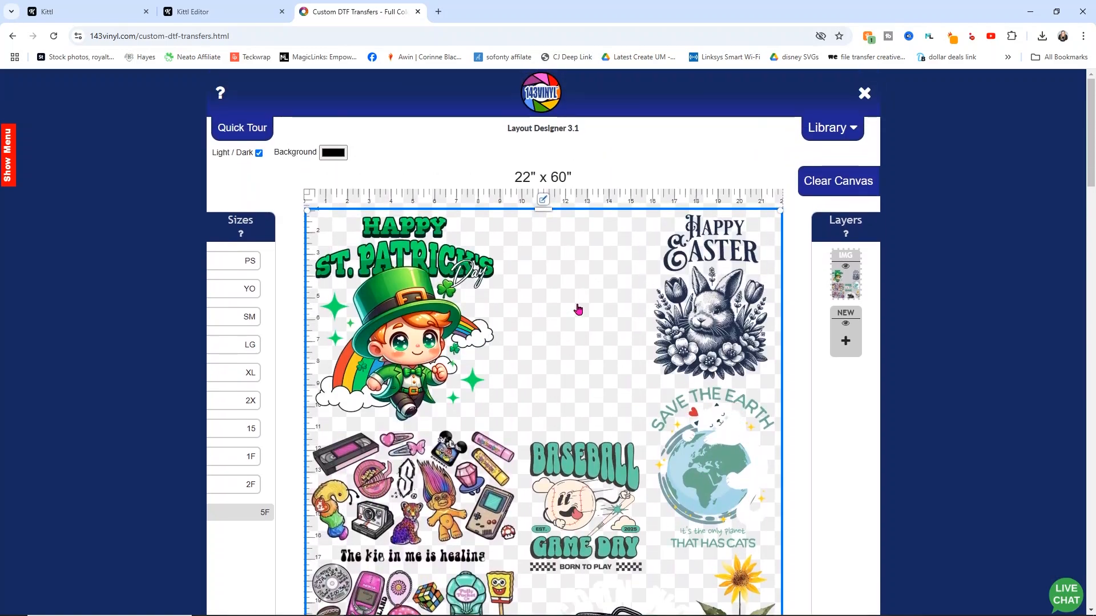
pyautogui.click(845, 343)
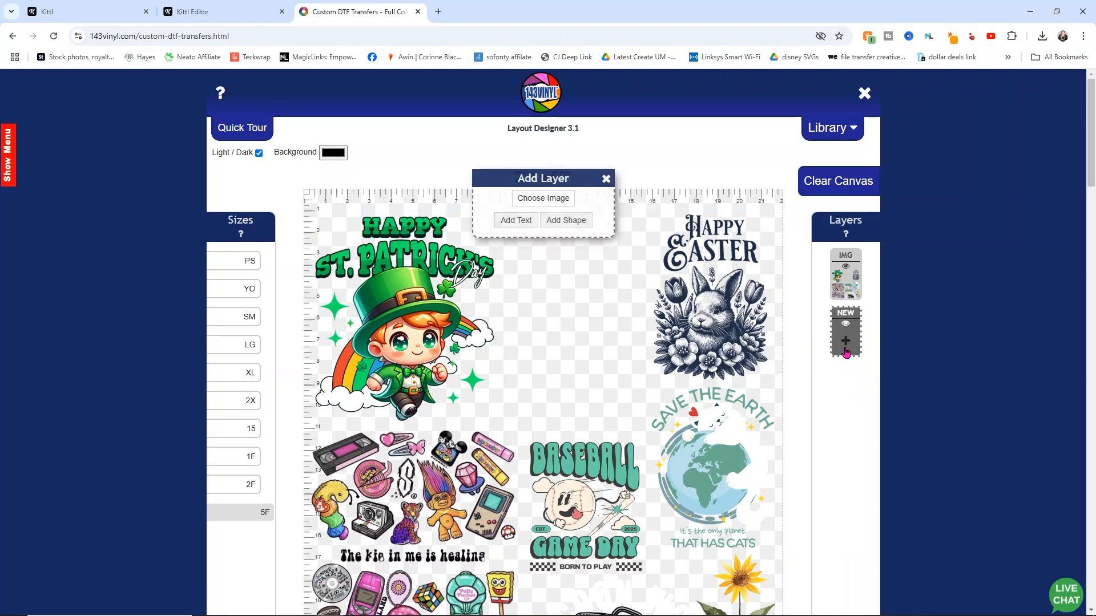
pyautogui.click(544, 199)
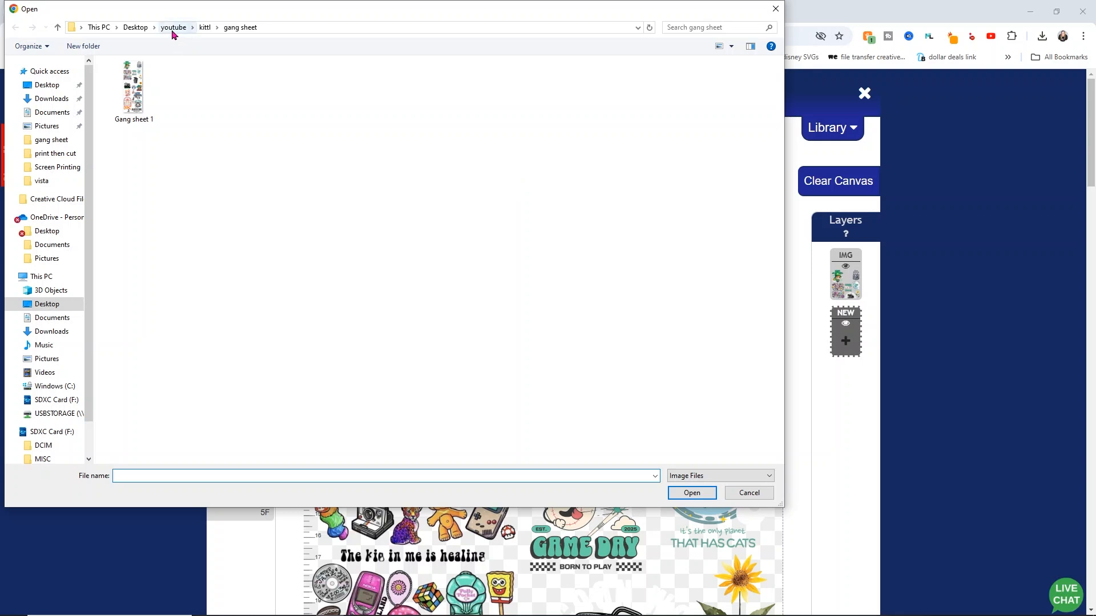
pyautogui.click(173, 27)
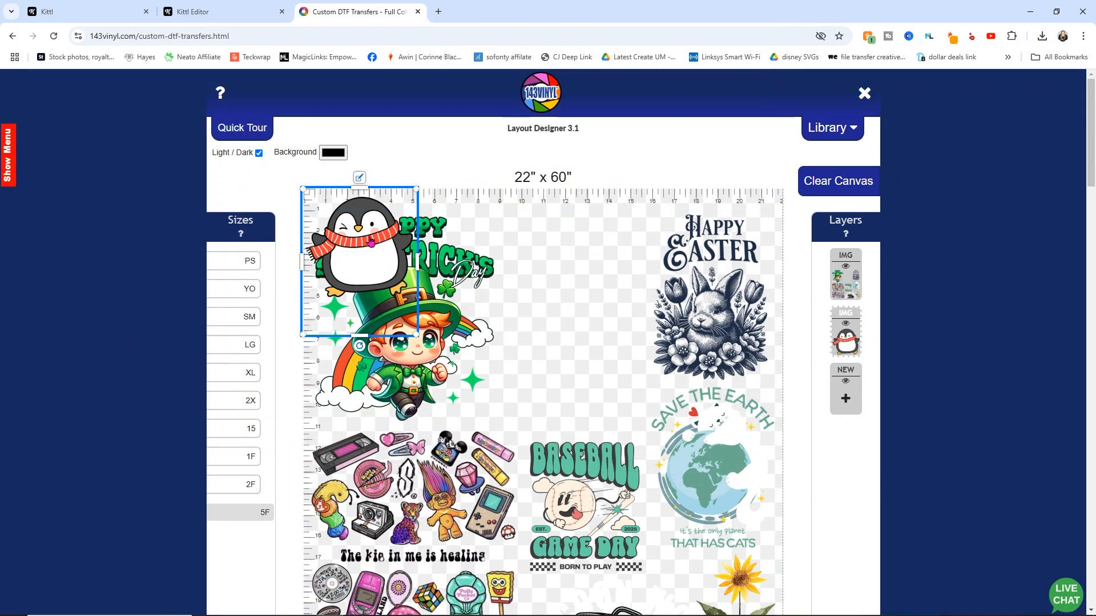
# - Move the penguin into the gap between the St. Patrick's and Easter designs and enlarge it to about 7 inches wide
pyautogui.moveTo(365, 243); pyautogui.dragTo(564, 249)
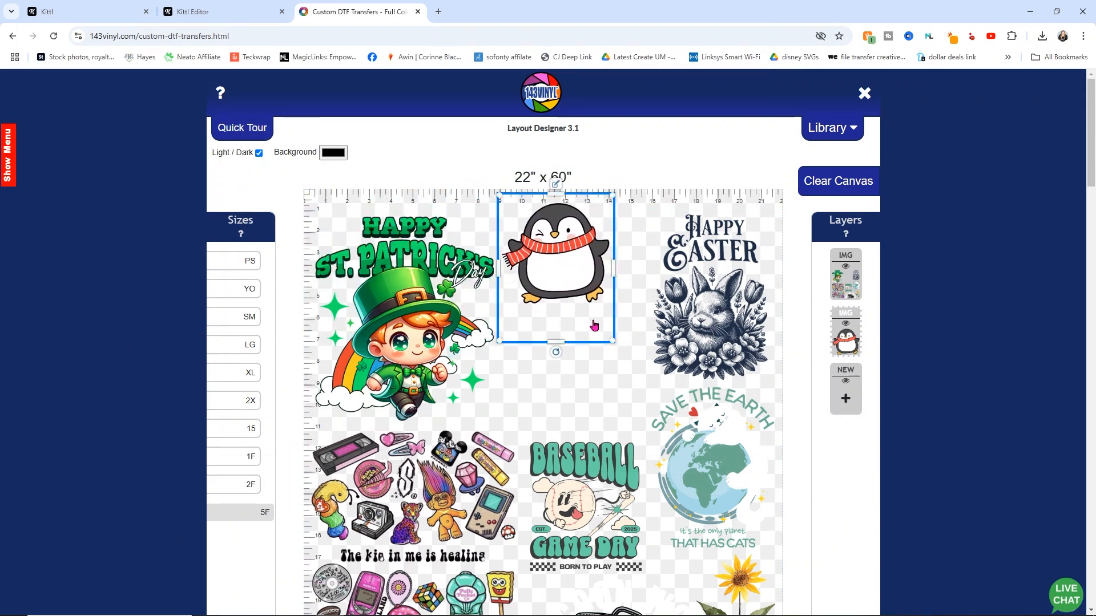
pyautogui.moveTo(613, 340); pyautogui.dragTo(631, 392)
pyautogui.moveTo(575, 290); pyautogui.dragTo(590, 323)
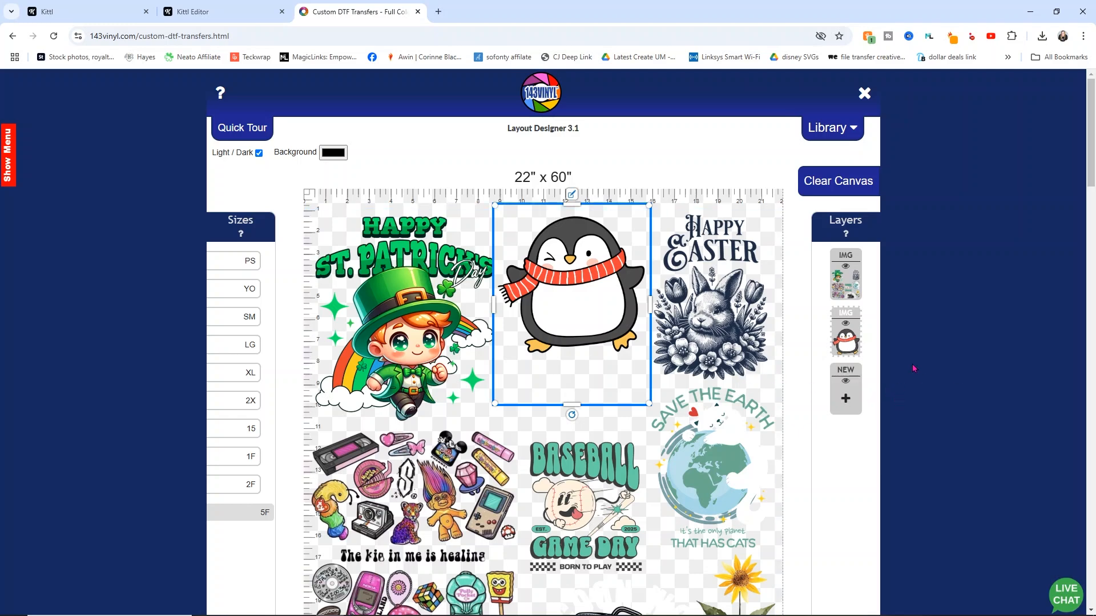
# - Save the project as "Gang sheet kittl" and certify ownership of the reproduction rights for its images
pyautogui.scroll(-3, 907, 365)
pyautogui.scroll(-9, 601, 394)
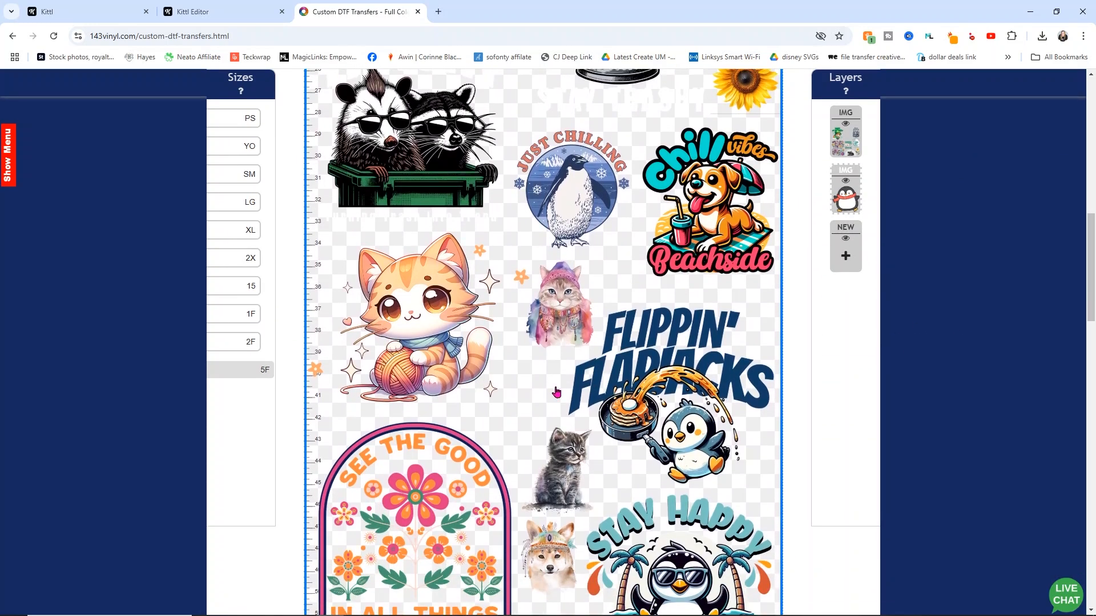
pyautogui.scroll(-5, 556, 391)
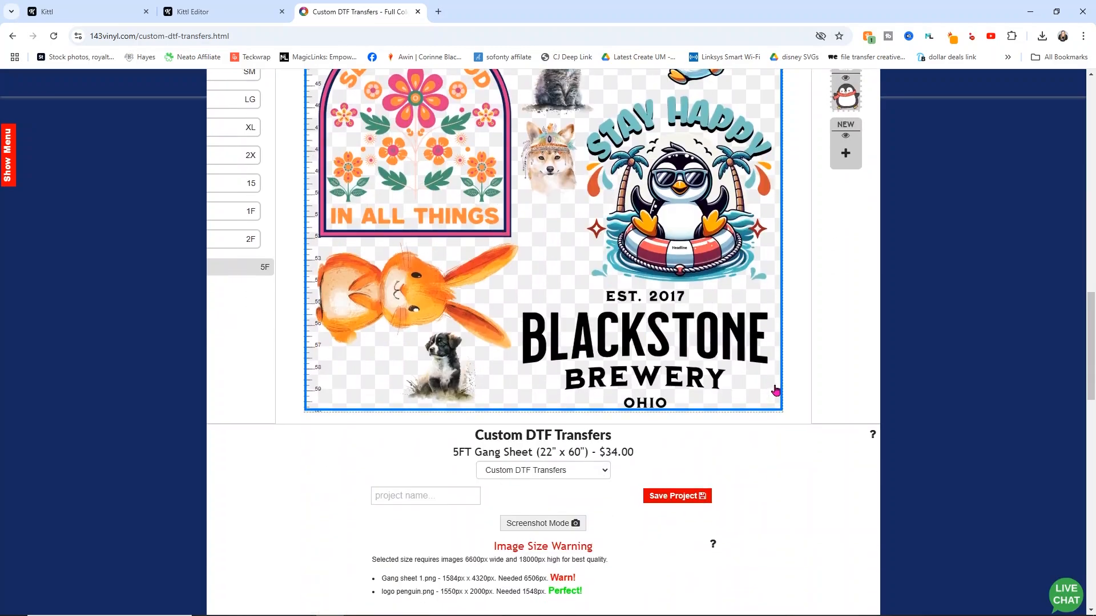
pyautogui.scroll(15, 795, 379)
pyautogui.scroll(-15, 835, 383)
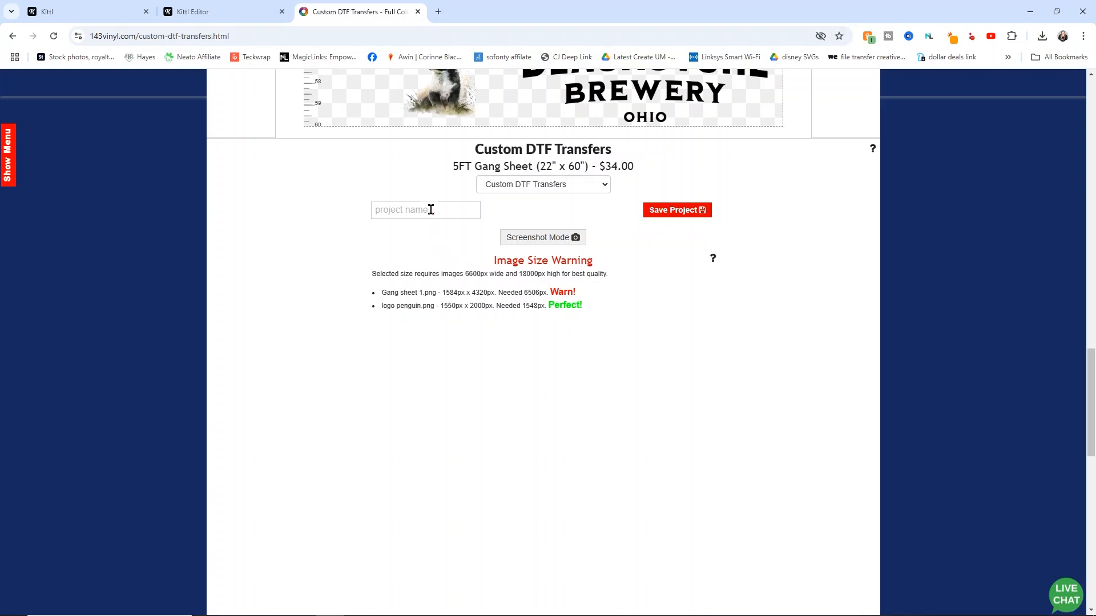
pyautogui.click(431, 210)
pyautogui.write('Gang')
pyautogui.click(674, 212)
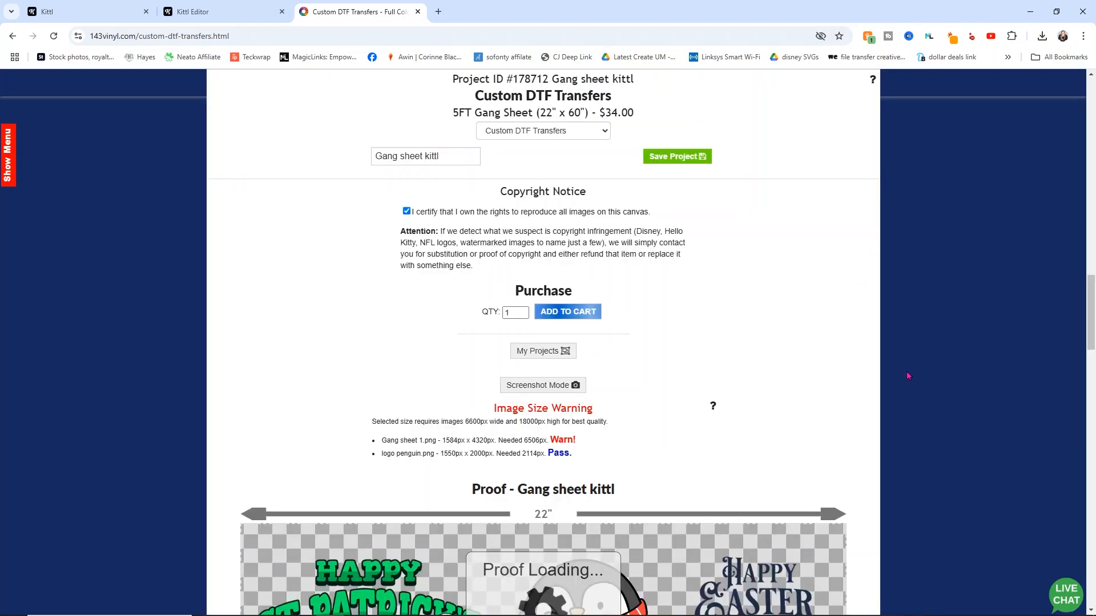
# - Examine the generated proof of the whole gang sheet, from the image size warnings down to the last designs
pyautogui.scroll(-4, 908, 376)
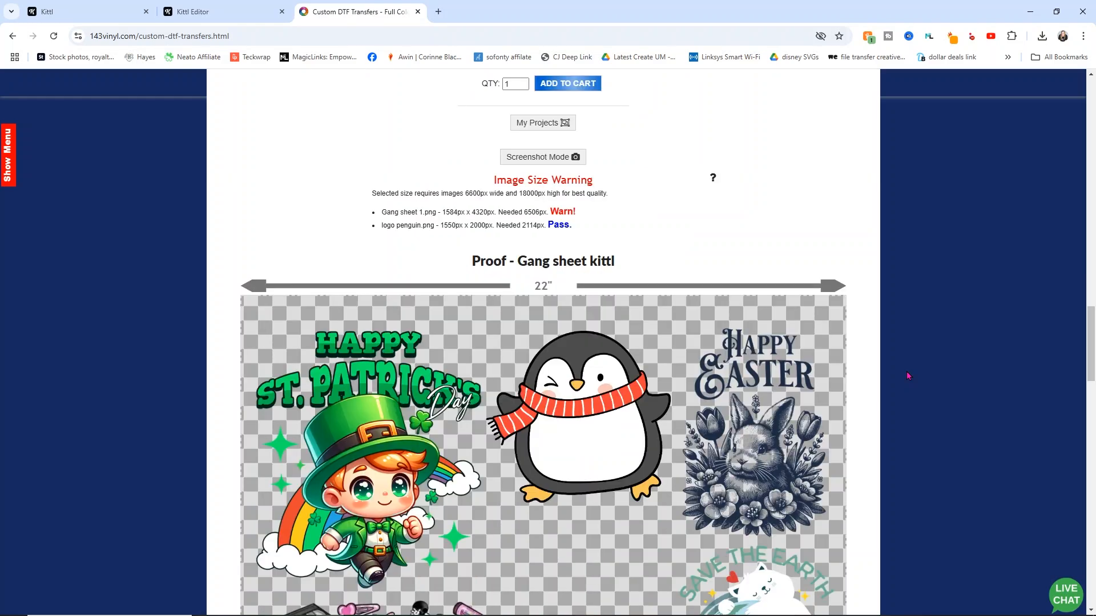
pyautogui.scroll(-4, 916, 315)
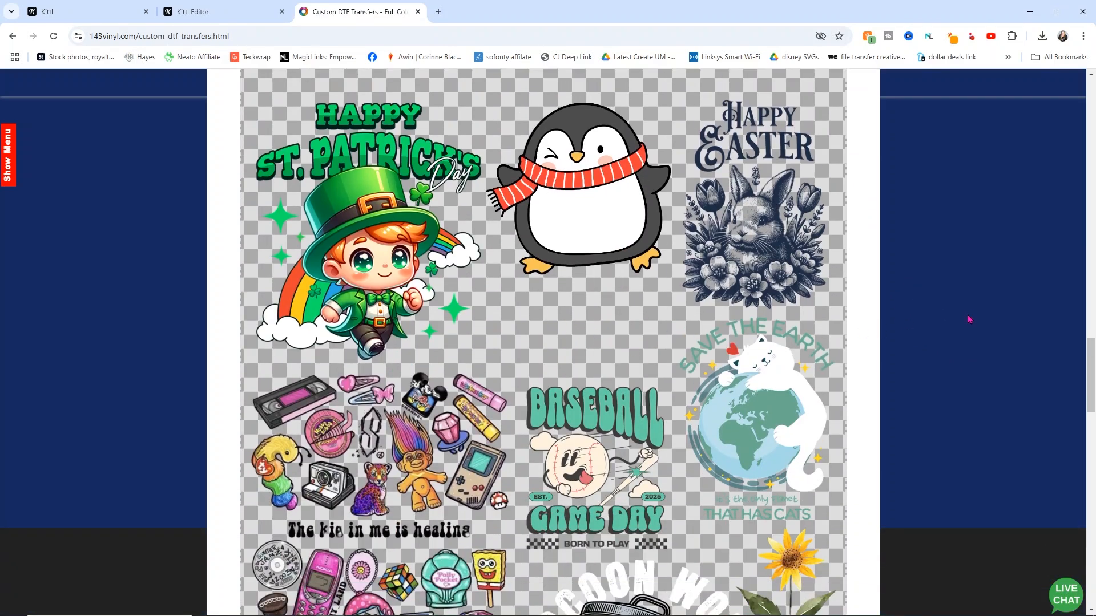
pyautogui.scroll(-3, 968, 319)
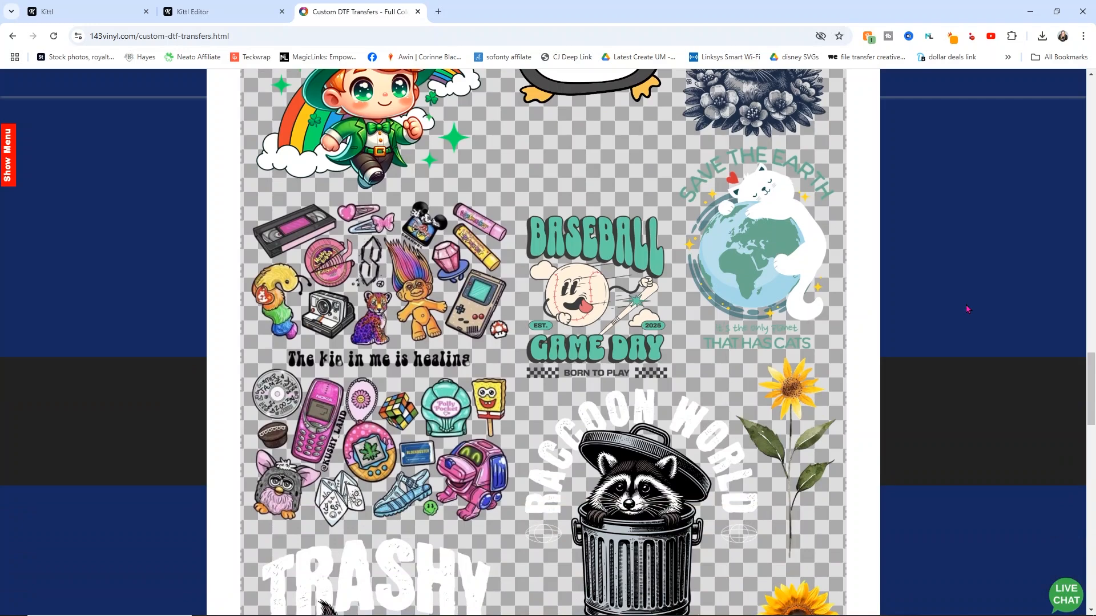
pyautogui.scroll(-4, 969, 309)
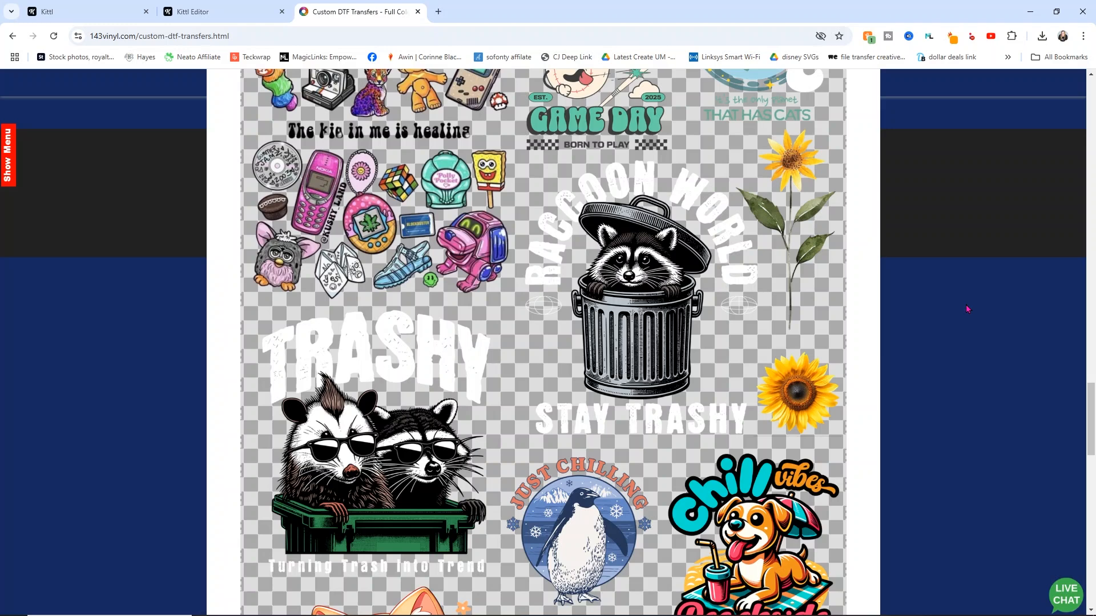
pyautogui.scroll(-4, 968, 308)
pyautogui.scroll(-4, 969, 309)
pyautogui.scroll(-6, 968, 306)
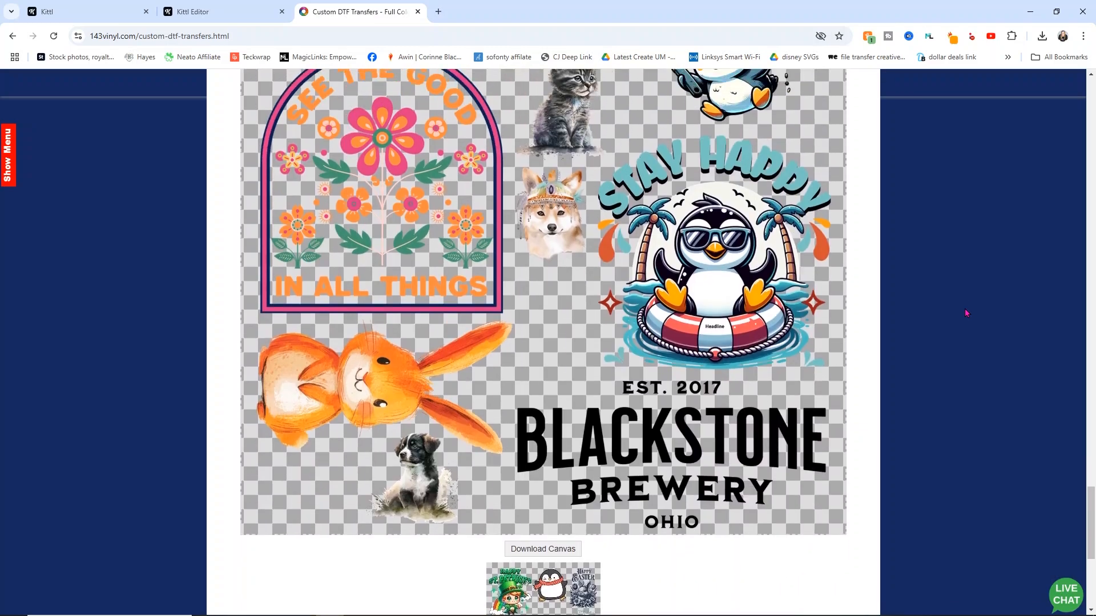
# - Add one copy of the saved 22 × 60 inch gang sheet to the cart
pyautogui.scroll(20, 965, 312)
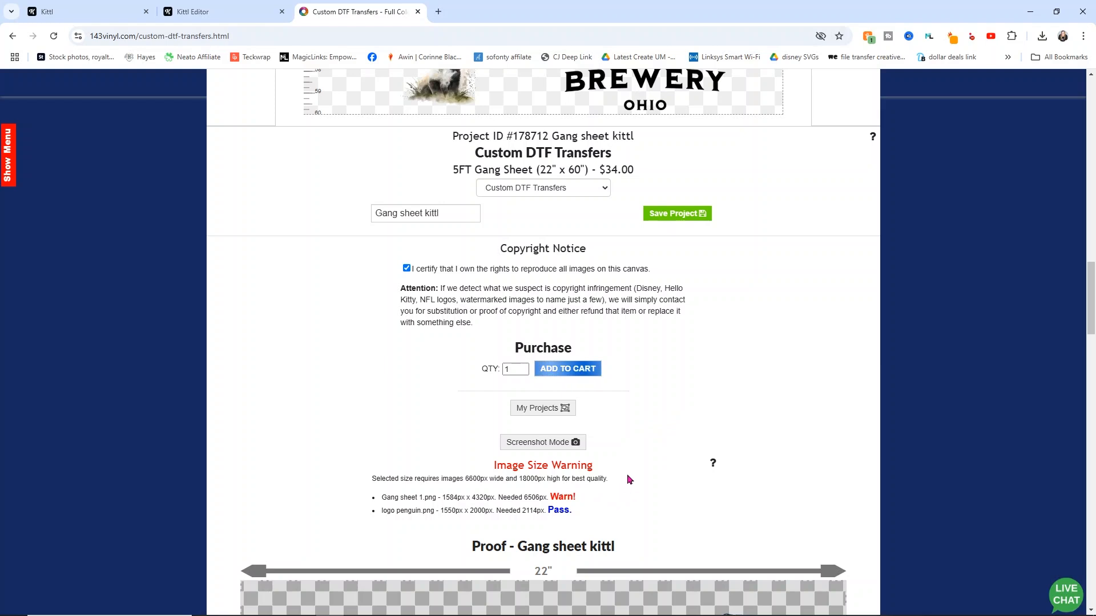
pyautogui.click(589, 372)
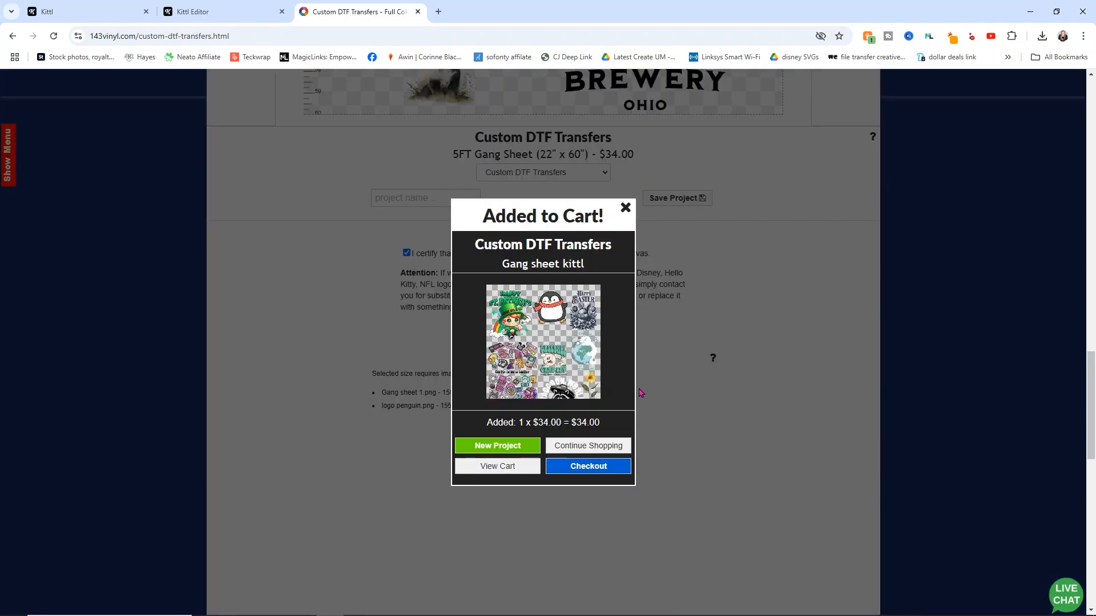